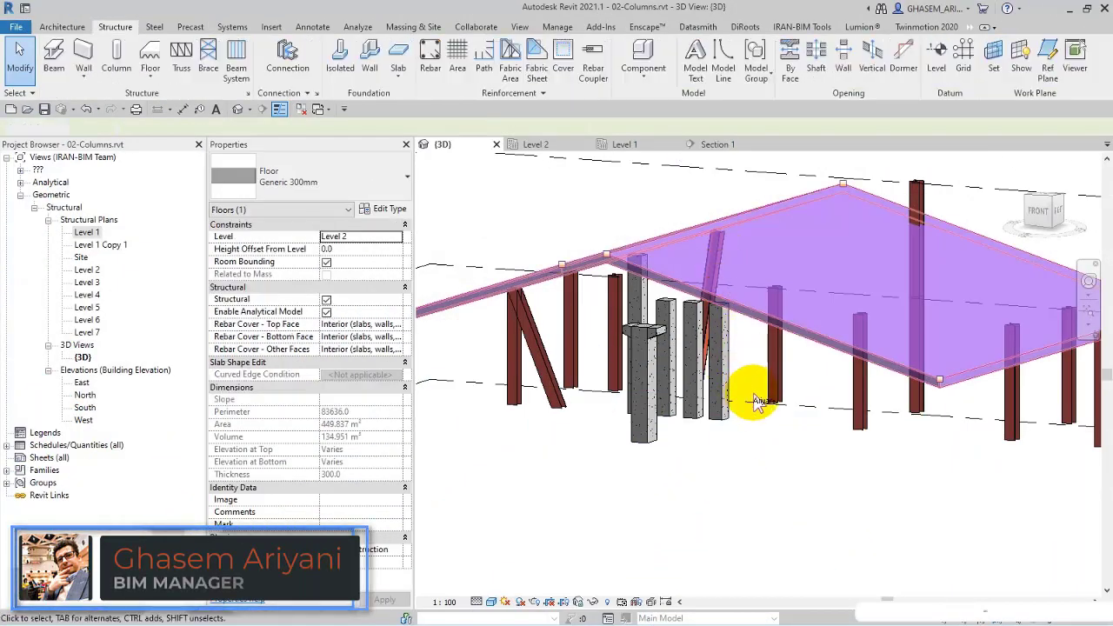
pyautogui.scroll(-5, 721, 464)
# - On the Level 1 structural plan, start a structural column of type UC356x368x129
pyautogui.hotkey('ctrl', 'z')
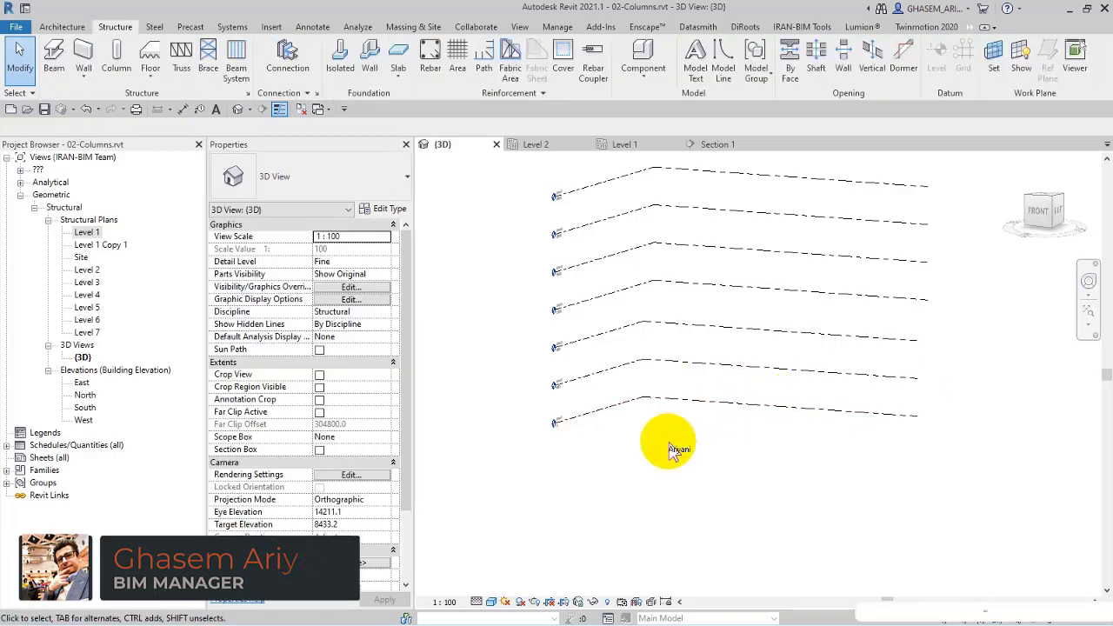
pyautogui.doubleClick(85, 232)
pyautogui.scroll(-3, 621, 348)
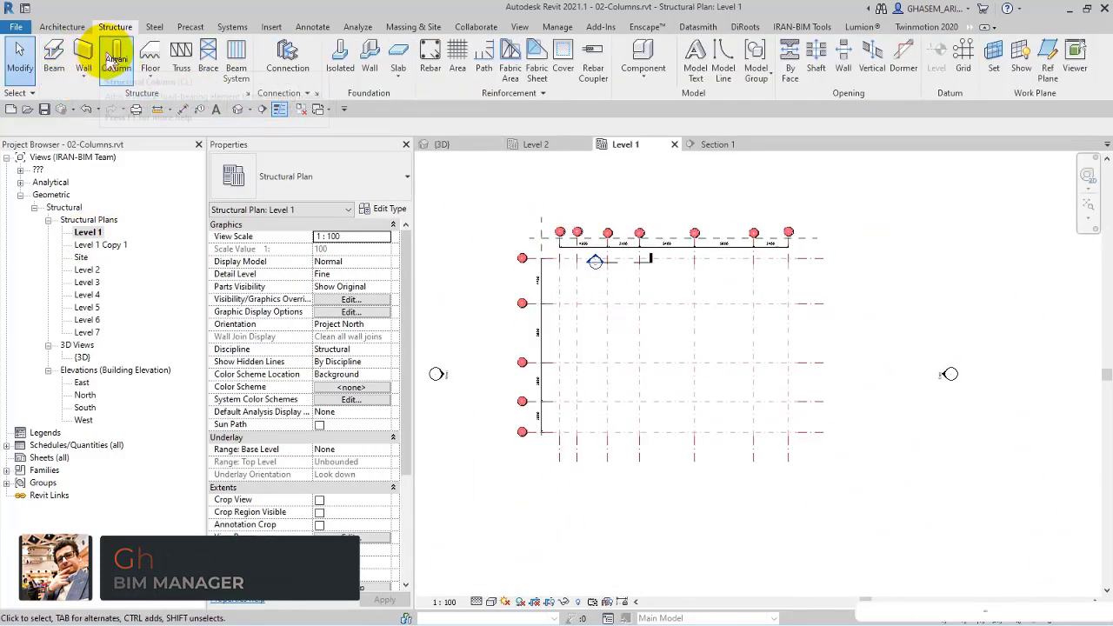
pyautogui.click(115, 59)
pyautogui.click(291, 178)
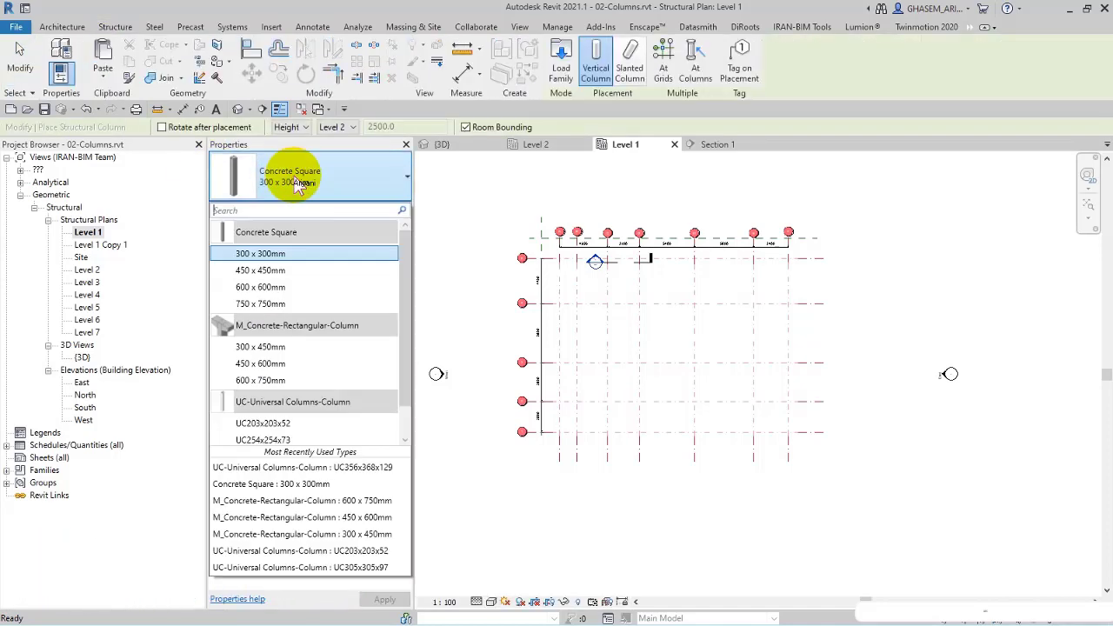
pyautogui.scroll(-1, 281, 427)
pyautogui.click(280, 439)
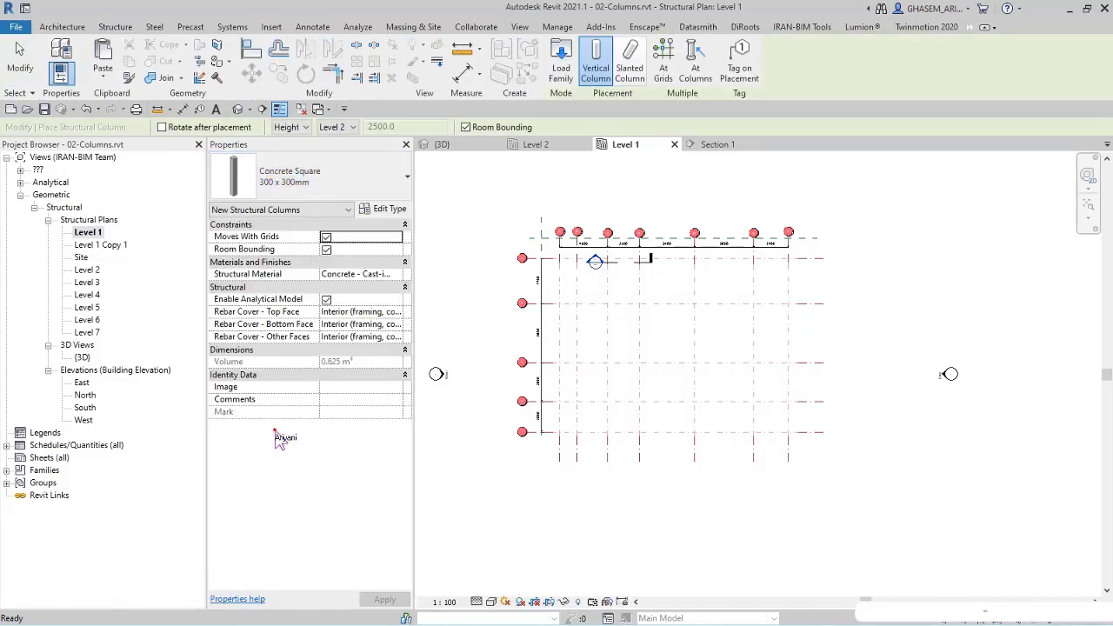
pyautogui.click(291, 178)
pyautogui.scroll(-1, 261, 347)
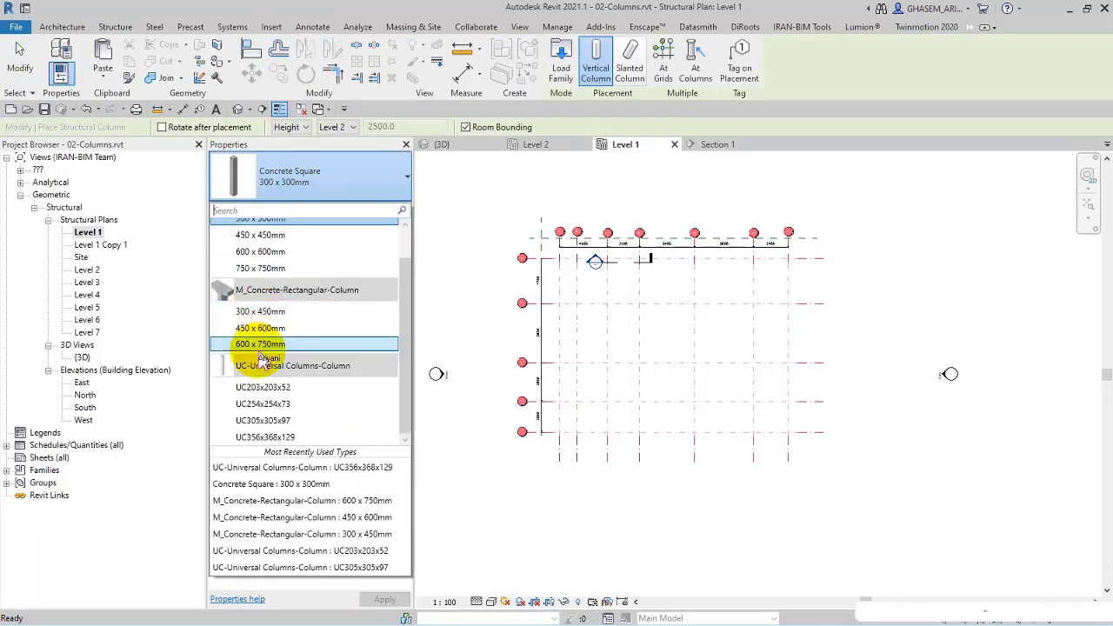
pyautogui.click(257, 450)
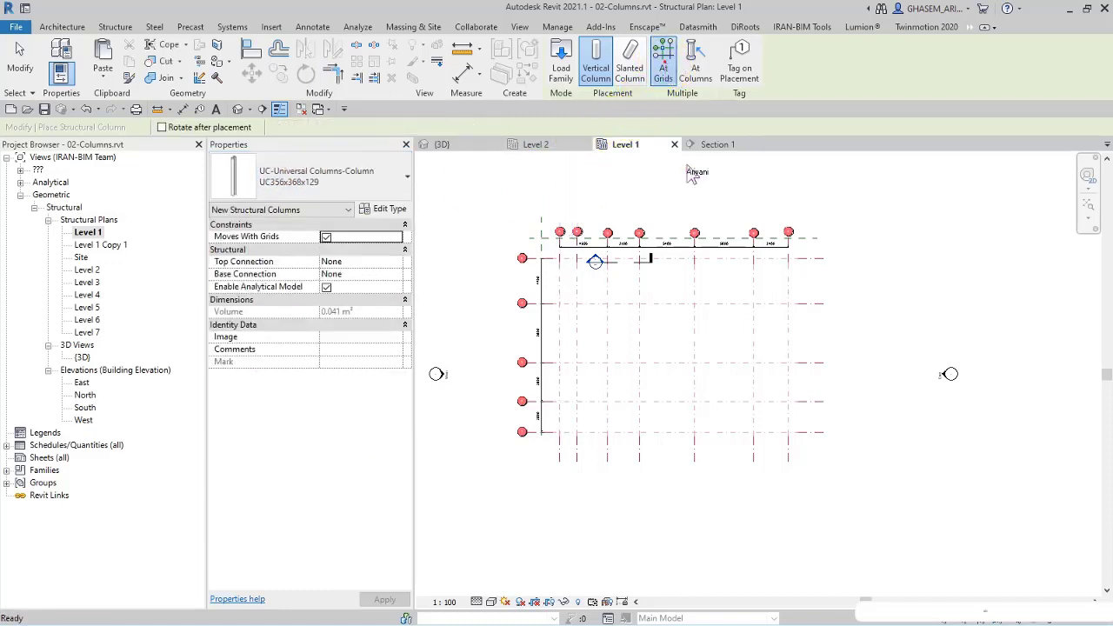
# - Place the columns at the window-selected grid intersections using At Grids and finish
pyautogui.click(664, 63)
pyautogui.scroll(1, 739, 318)
pyautogui.moveTo(702, 438); pyautogui.dragTo(641, 452)
pyautogui.click(522, 293)
pyautogui.click(606, 68)
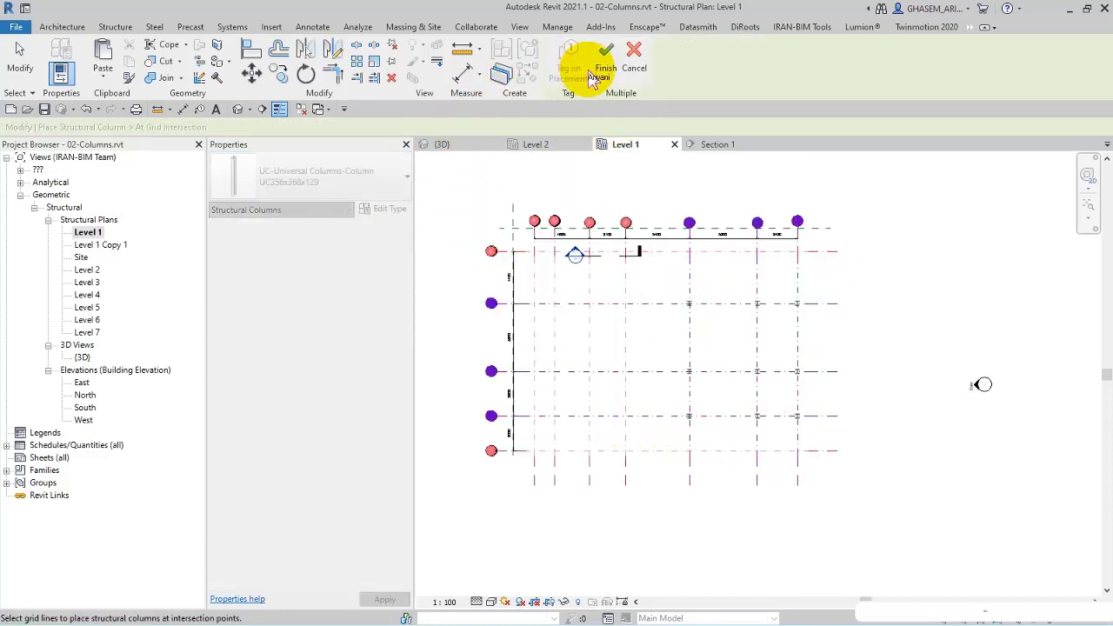
# - On the Level 2 plan, place UB305x165x40 beams along the grid lines with On Grids
pyautogui.doubleClick(88, 272)
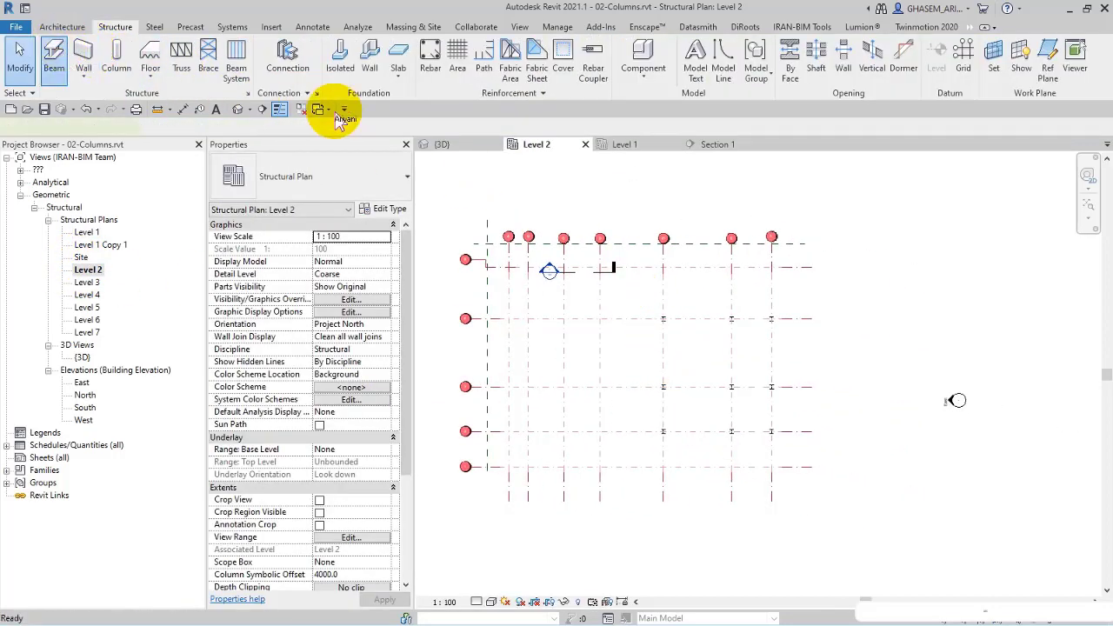
pyautogui.click(687, 66)
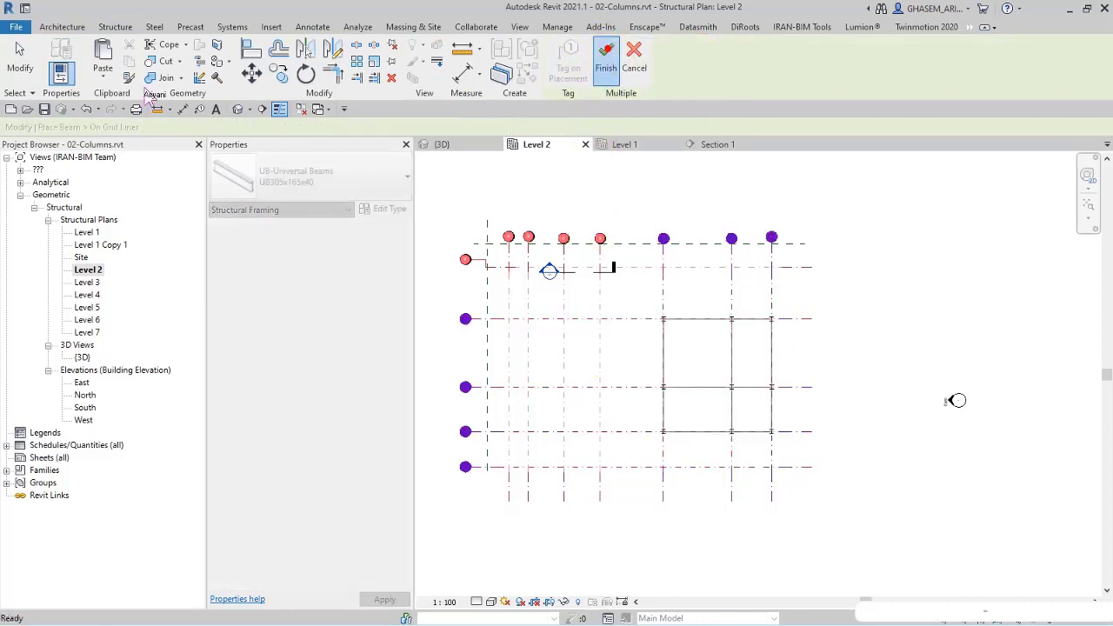
pyautogui.click(17, 52)
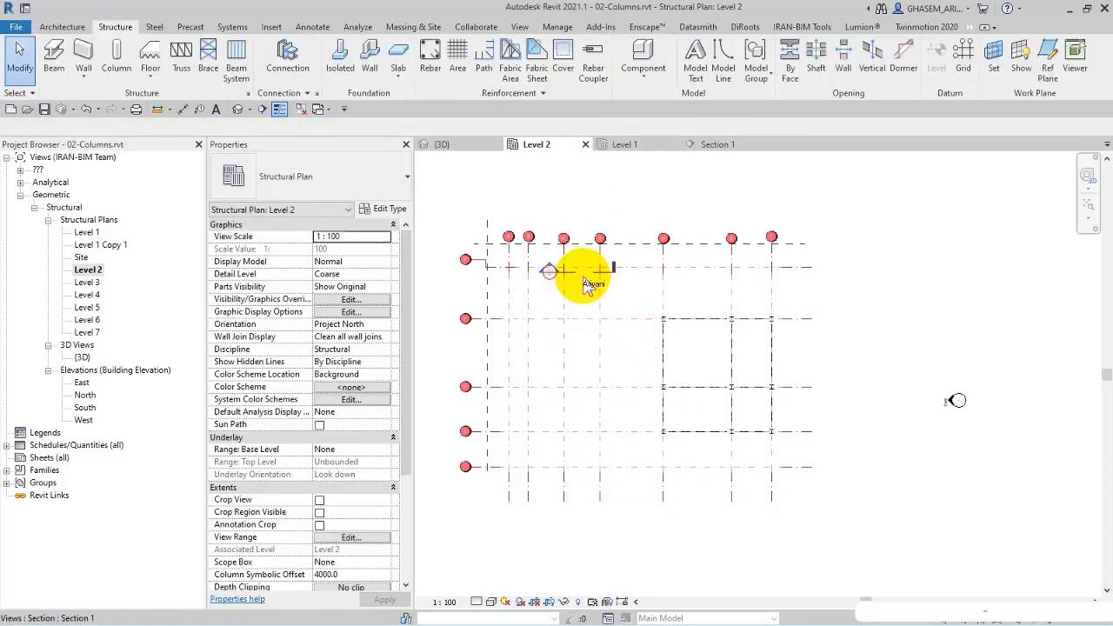
# - Move the Section 1 cut line to a new position across the frame
pyautogui.click(581, 272)
pyautogui.moveTo(583, 273)
pyautogui.mouseDown()
pyautogui.moveTo(683, 358)
pyautogui.moveTo(702, 331)
pyautogui.moveTo(854, 330)
pyautogui.mouseUp()
pyautogui.scroll(3, 703, 328)
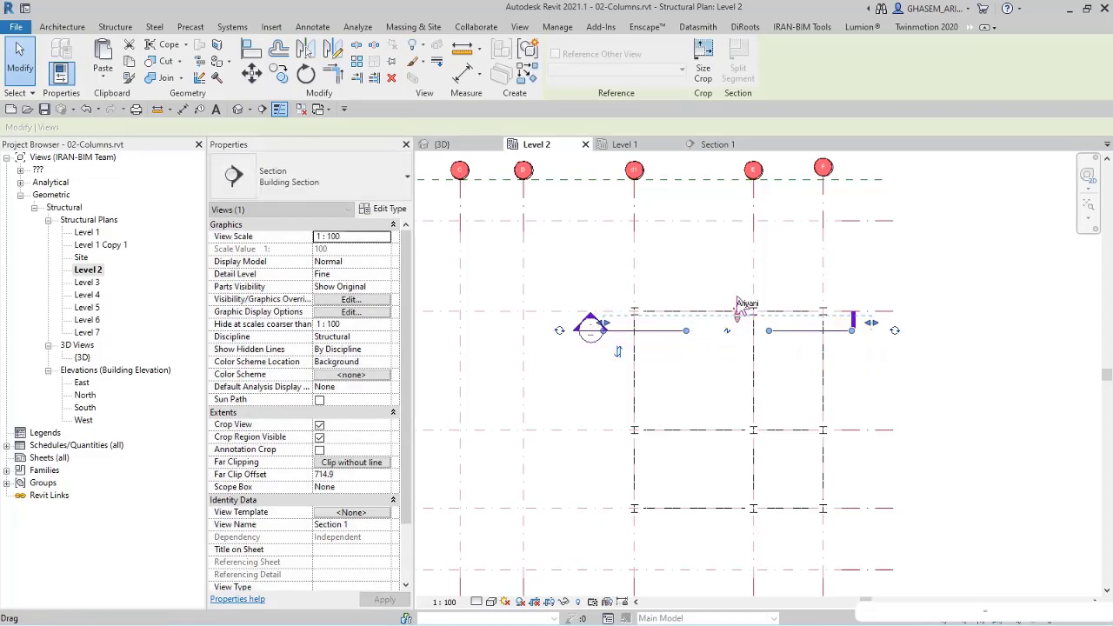
# - In the Section 1 view, copy the left column to a mid-bay position 4204.8 away
pyautogui.click(589, 331)
pyautogui.doubleClick(591, 330)
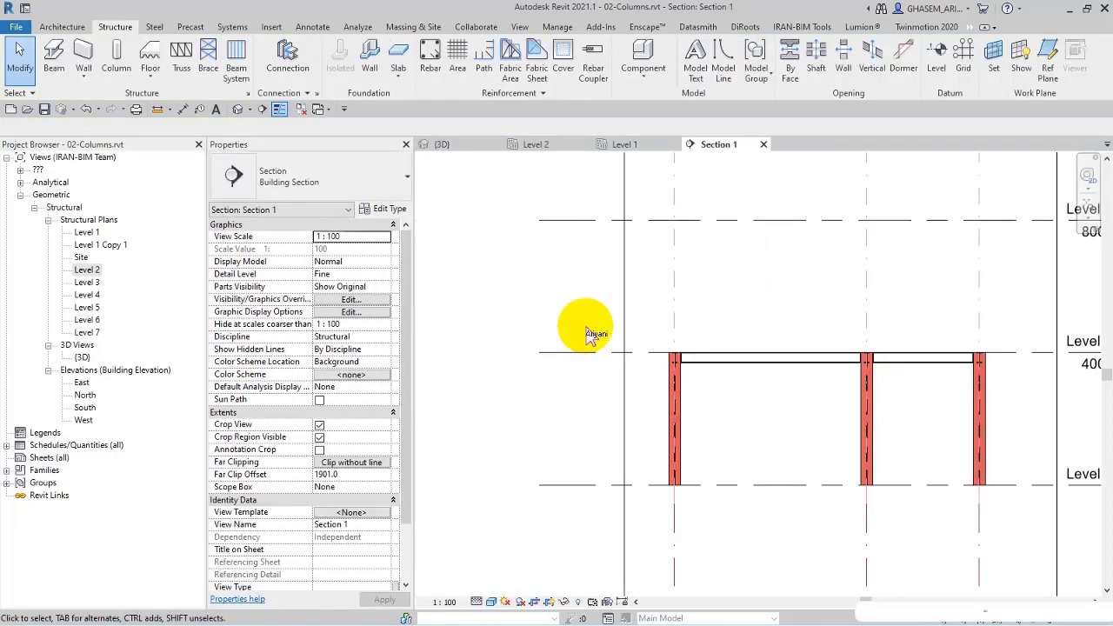
pyautogui.click(706, 388)
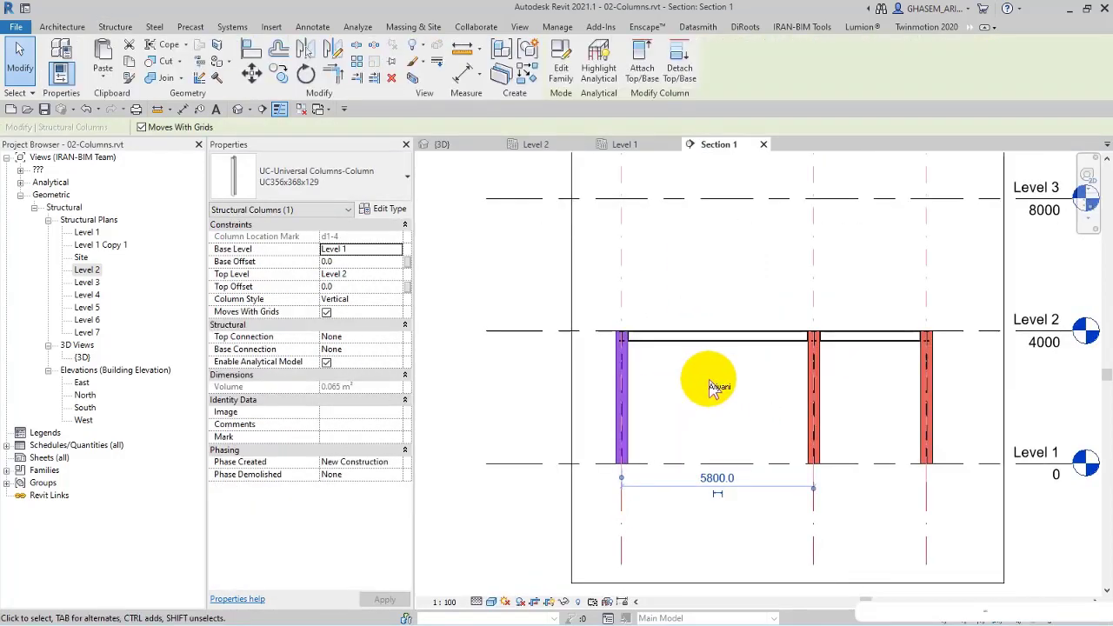
pyautogui.moveTo(707, 388); pyautogui.dragTo(692, 380, button='middle')
pyautogui.click(699, 377)
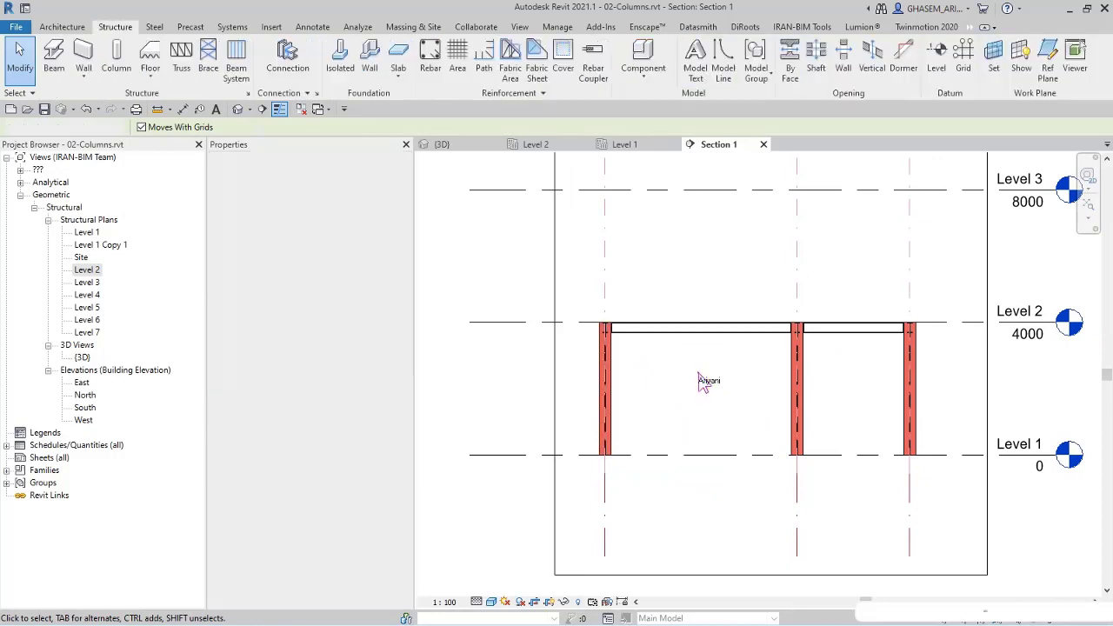
pyautogui.keyDown('ctrl'); pyautogui.moveTo(794, 402); pyautogui.dragTo(745, 400); pyautogui.keyUp('ctrl')
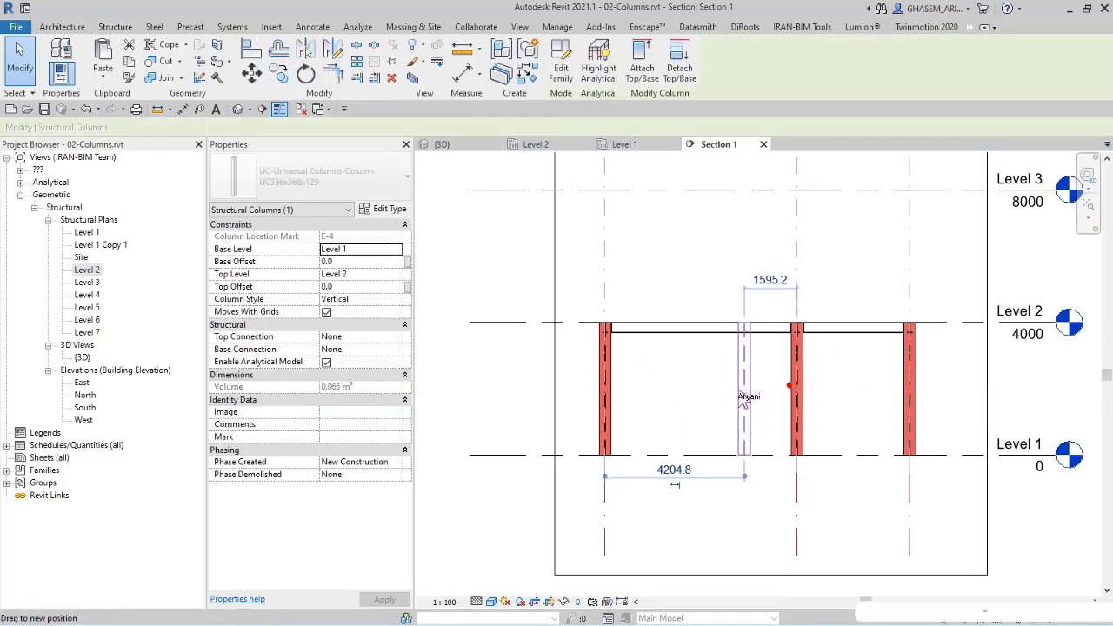
pyautogui.moveTo(755, 407); pyautogui.dragTo(737, 407, button='middle')
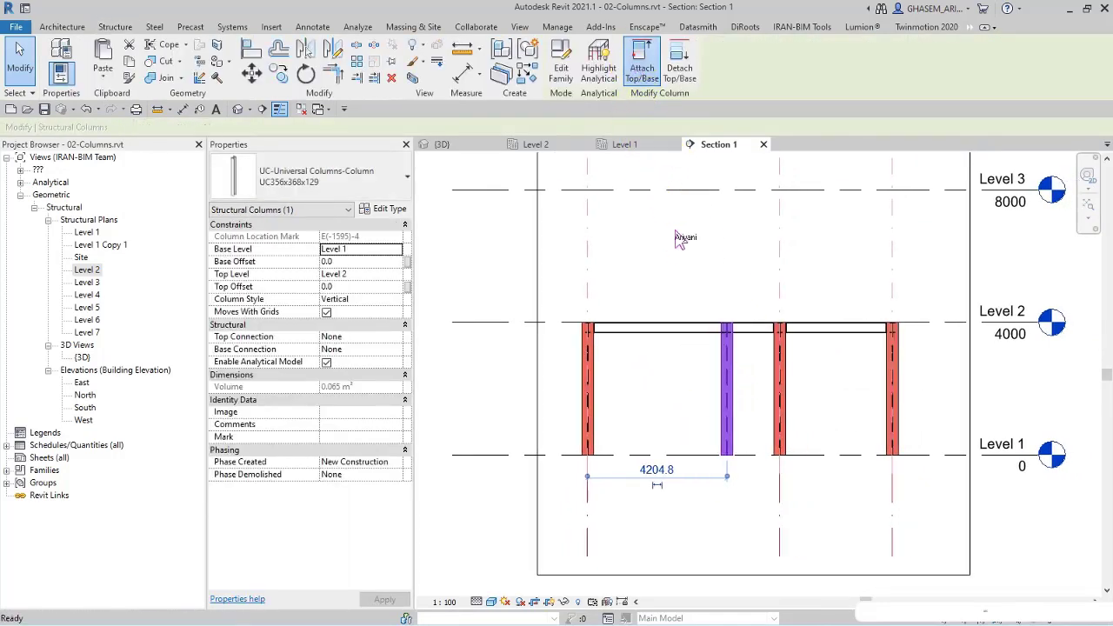
# - Attach the new column's top beneath the Level 2 beam, then select that beam
pyautogui.click(698, 341)
pyautogui.click(700, 358)
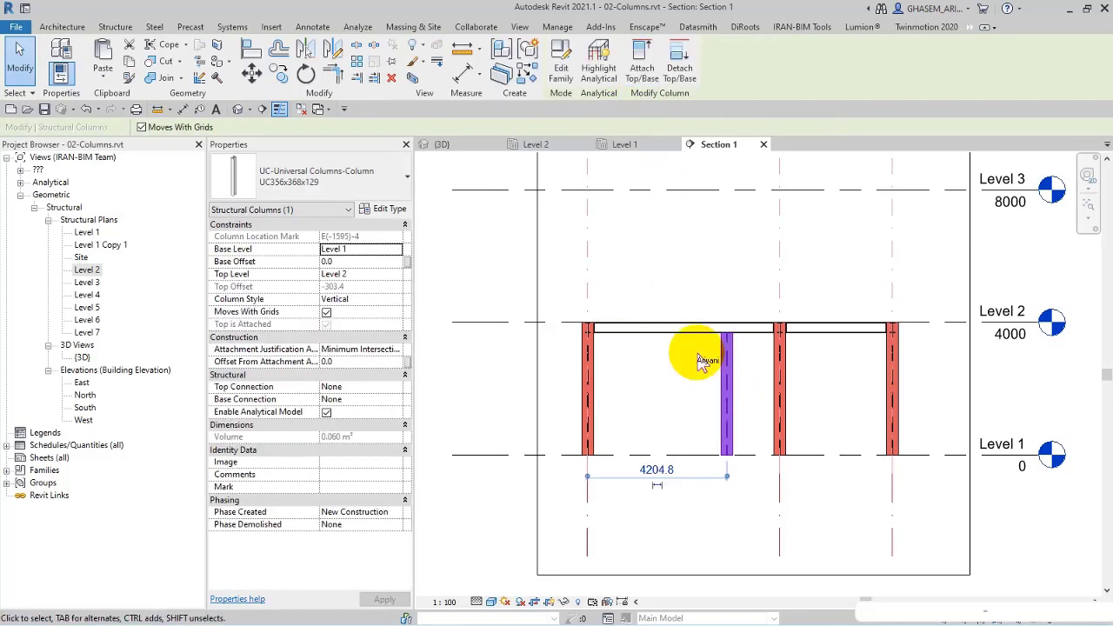
pyautogui.moveTo(703, 360); pyautogui.dragTo(656, 348, button='middle')
pyautogui.press('Escape')
pyautogui.click(683, 360)
pyautogui.scroll(3, 688, 348)
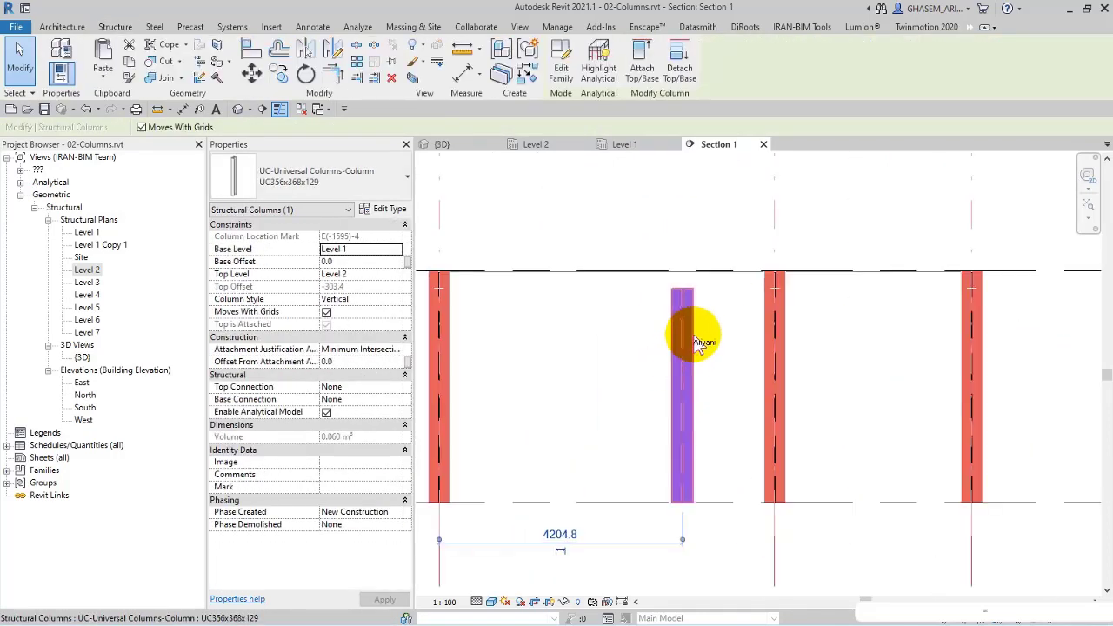
pyautogui.scroll(2, 696, 341)
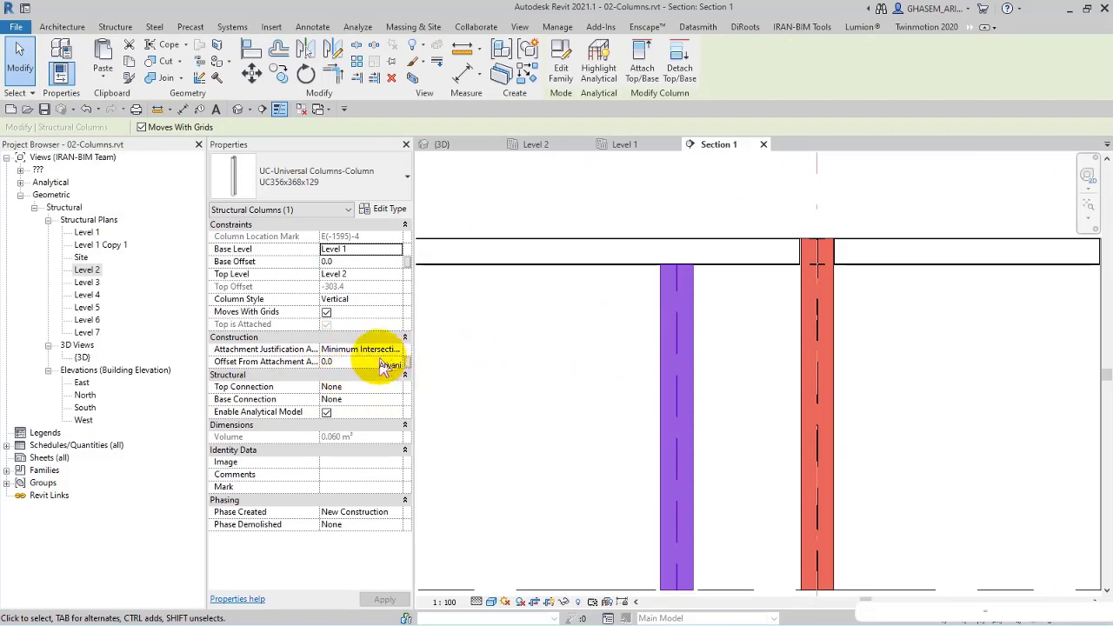
pyautogui.scroll(-2, 670, 318)
pyautogui.scroll(-1, 687, 300)
pyautogui.press('Escape')
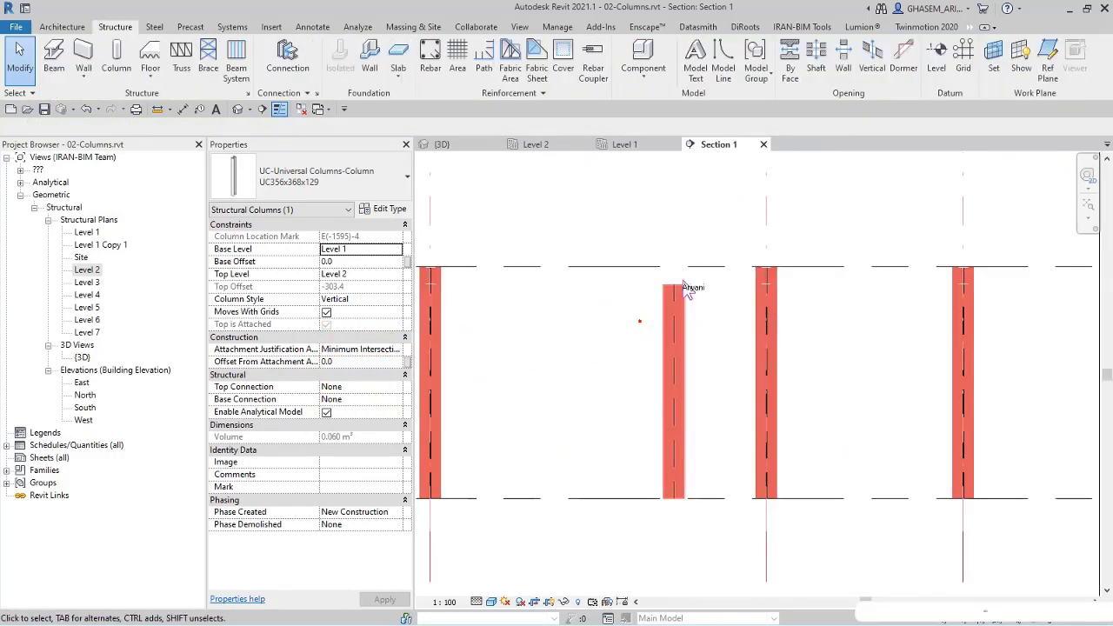
pyautogui.click(713, 280)
# - Raise the middle column with a 1500 top offset and switch to the 3D view
pyautogui.click(769, 331)
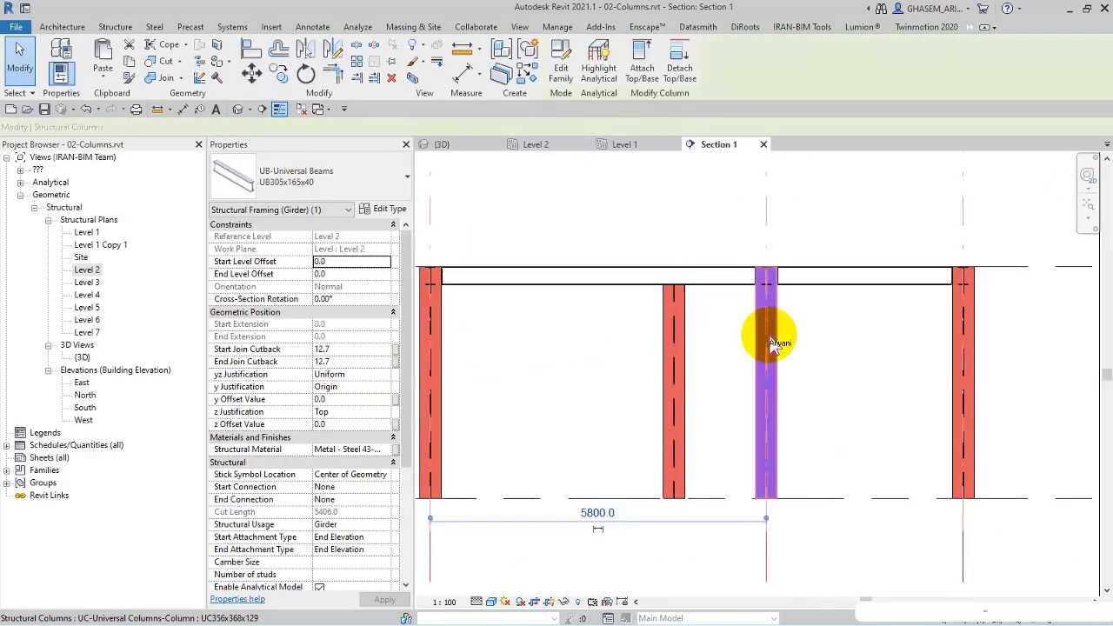
pyautogui.click(364, 288)
pyautogui.write('15')
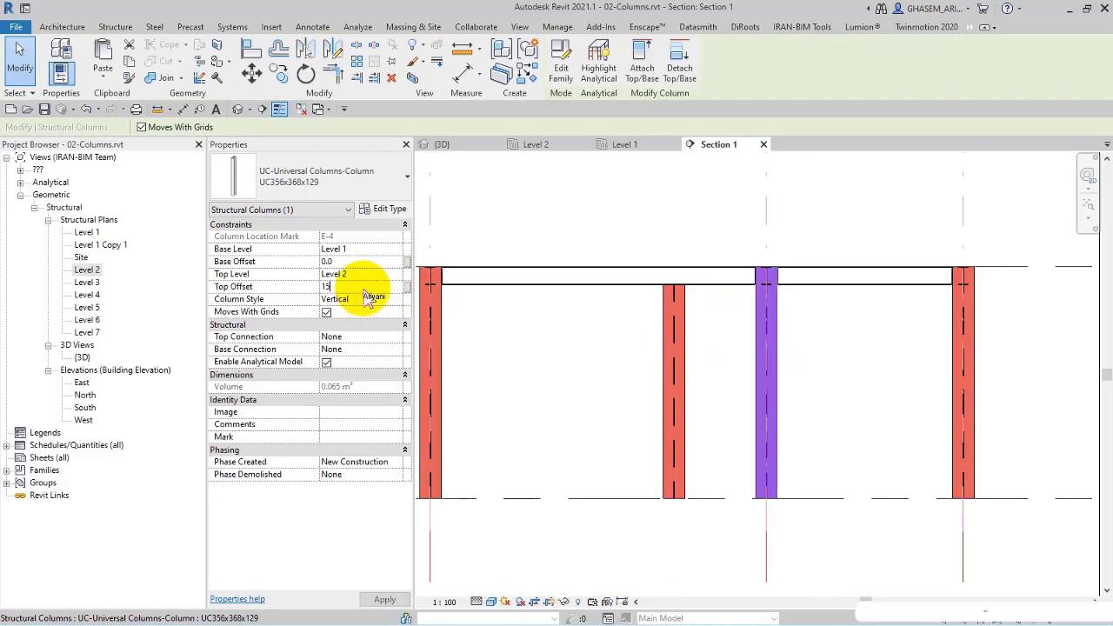
pyautogui.write('00')
pyautogui.press('Return')
pyautogui.click(570, 372)
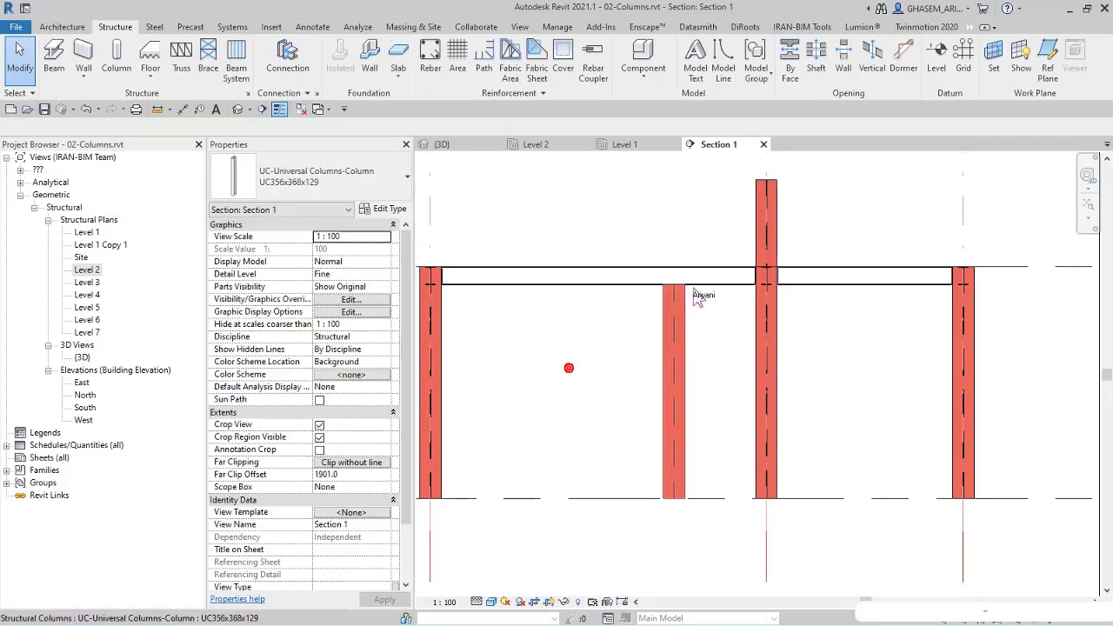
pyautogui.click(729, 297)
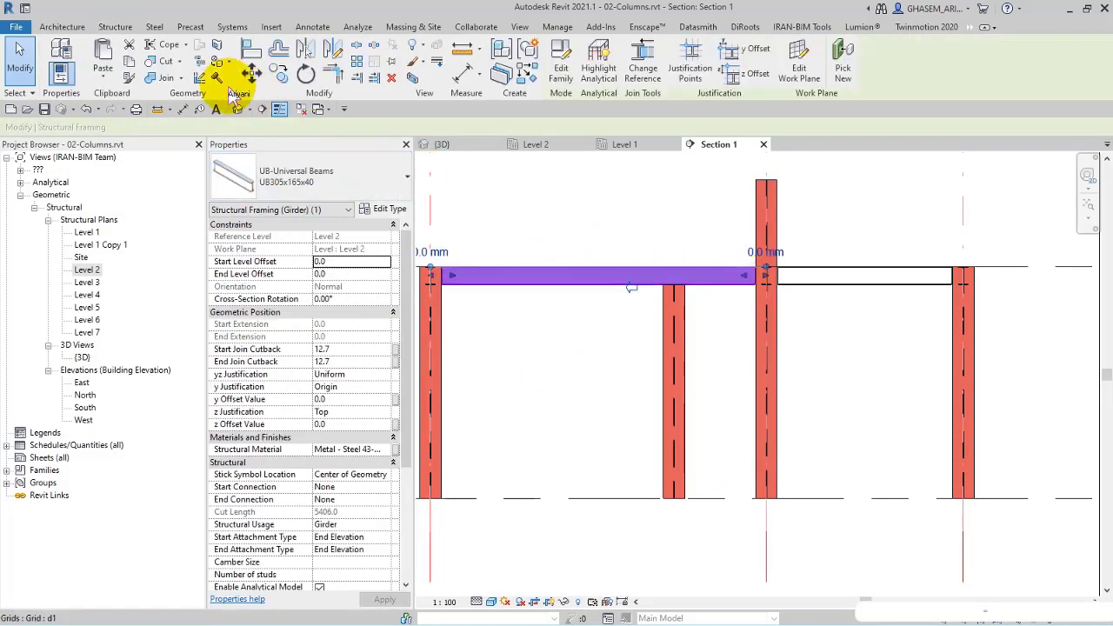
pyautogui.click(237, 108)
pyautogui.scroll(3, 783, 426)
pyautogui.scroll(2, 861, 374)
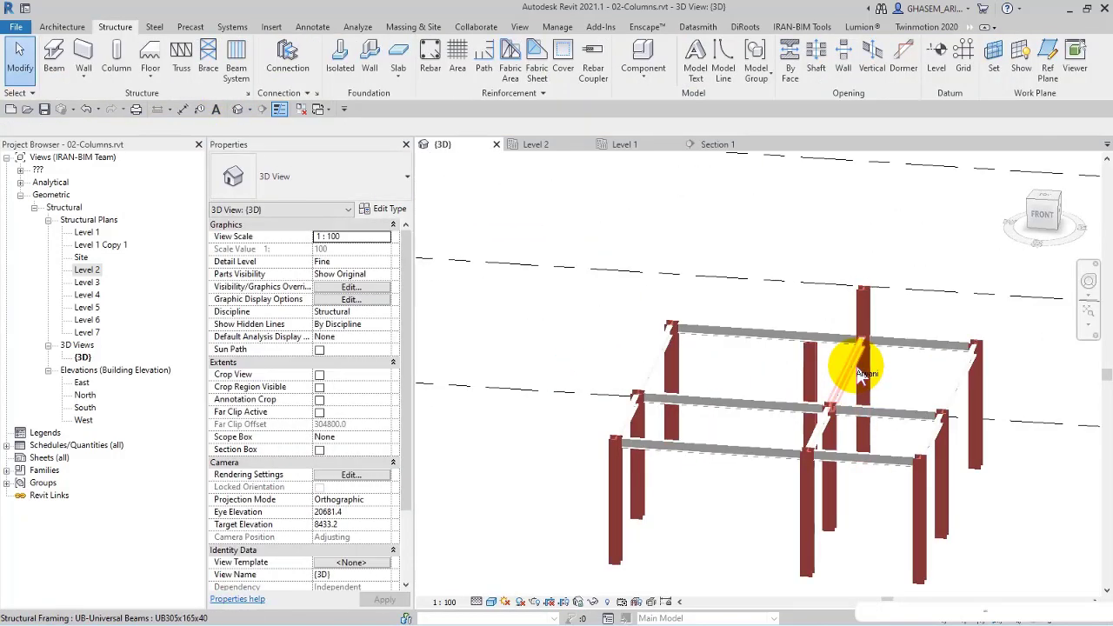
pyautogui.scroll(2, 861, 373)
# - Raise the inner ends of both beams by 1500 so they slope up to the tall column, forming a gable
pyautogui.click(782, 379)
pyautogui.scroll(3, 791, 382)
pyautogui.scroll(1, 818, 391)
pyautogui.moveTo(809, 365); pyautogui.dragTo(809, 254)
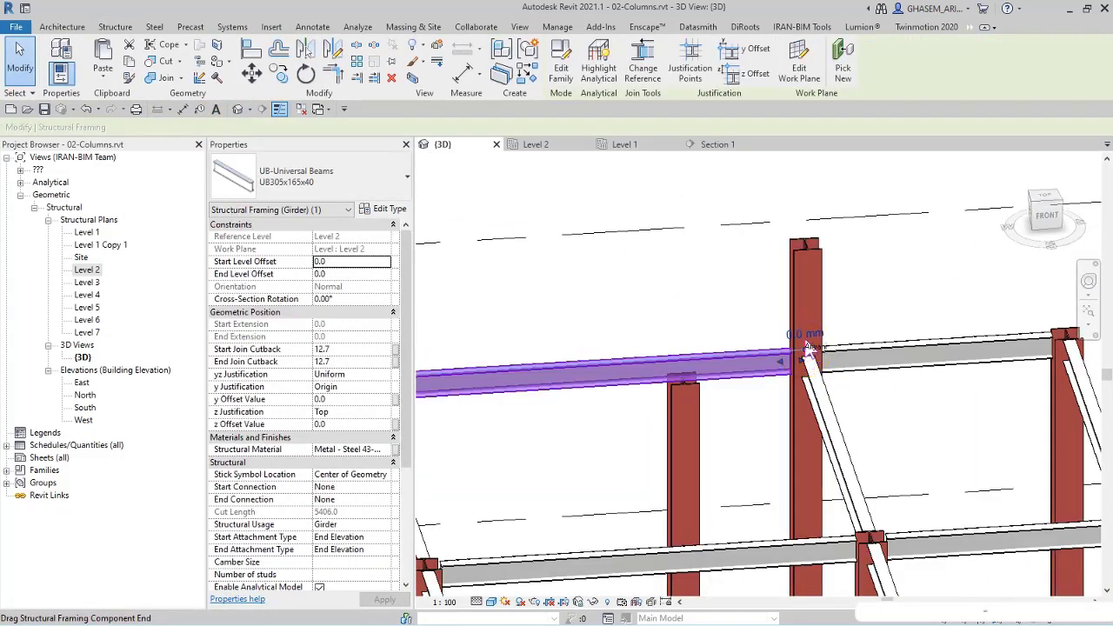
pyautogui.click(809, 254)
pyautogui.keyDown('shift'); pyautogui.moveTo(746, 323); pyautogui.dragTo(758, 322, button='middle'); pyautogui.keyUp('shift')
pyautogui.click(777, 534)
pyautogui.click(787, 329)
pyautogui.write('1500')
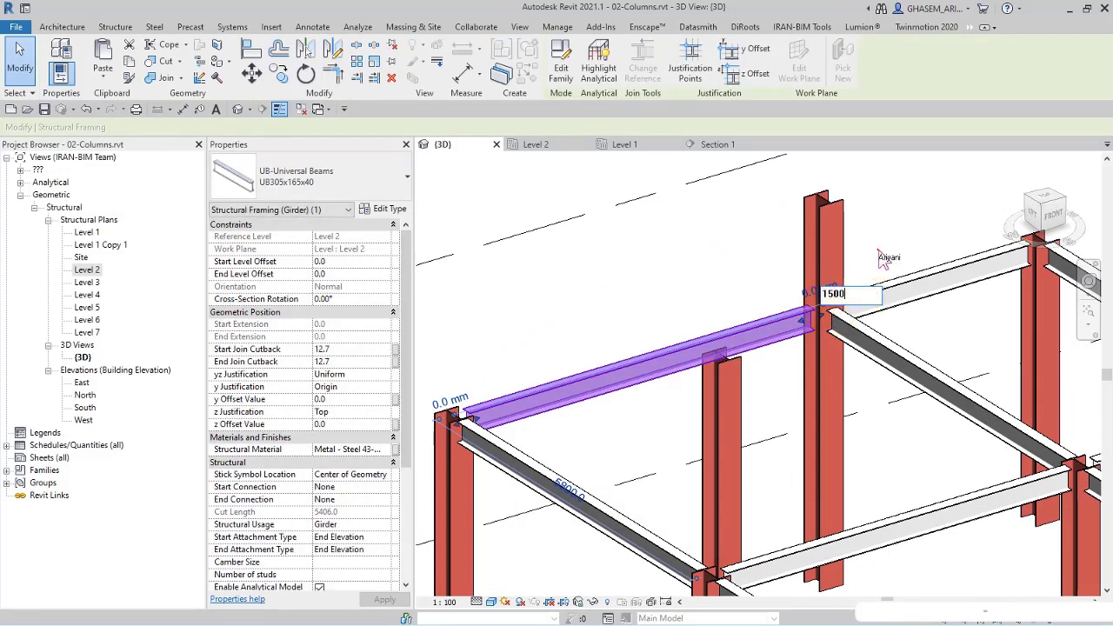
pyautogui.press('Return')
pyautogui.click(880, 313)
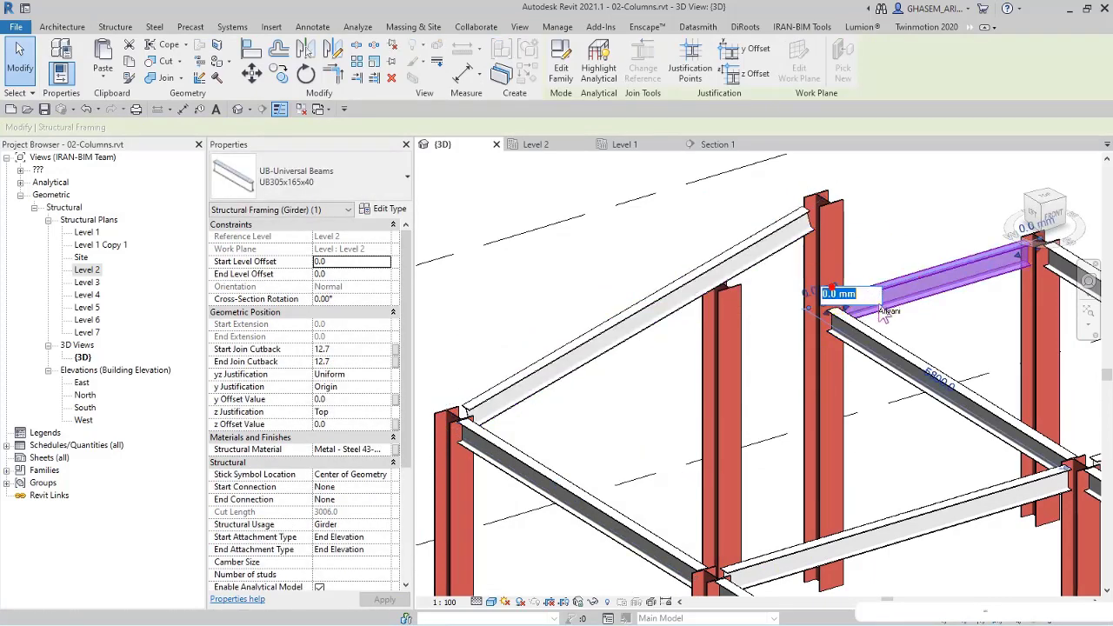
pyautogui.write('00')
pyautogui.press('Return')
pyautogui.press('Escape')
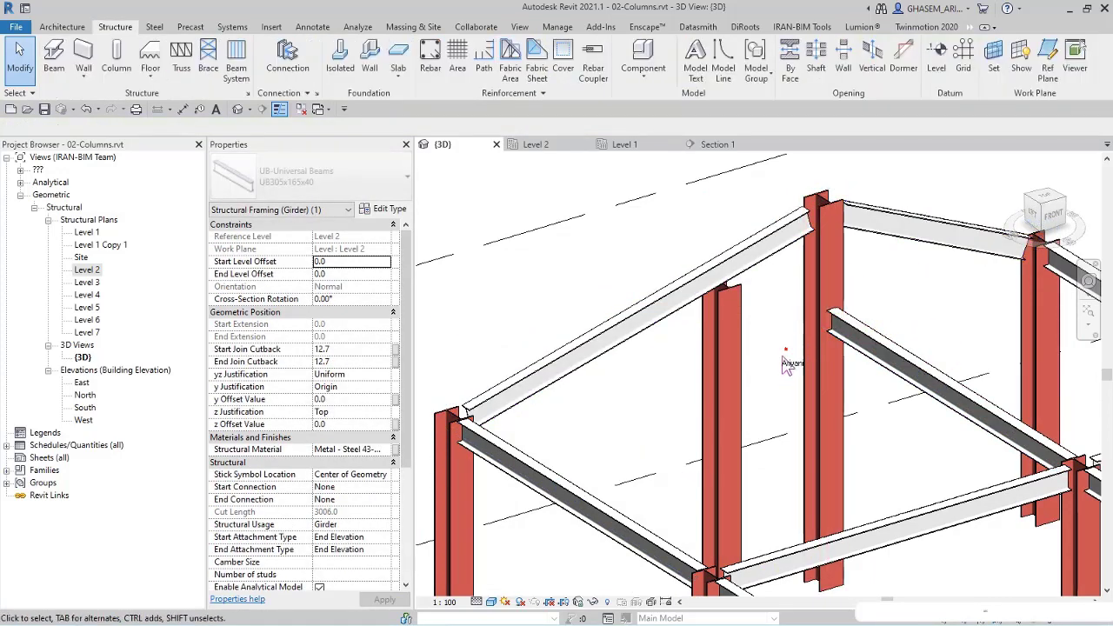
pyautogui.keyDown('shift'); pyautogui.moveTo(844, 348); pyautogui.dragTo(668, 155, button='middle'); pyautogui.keyUp('shift')
pyautogui.click(718, 145)
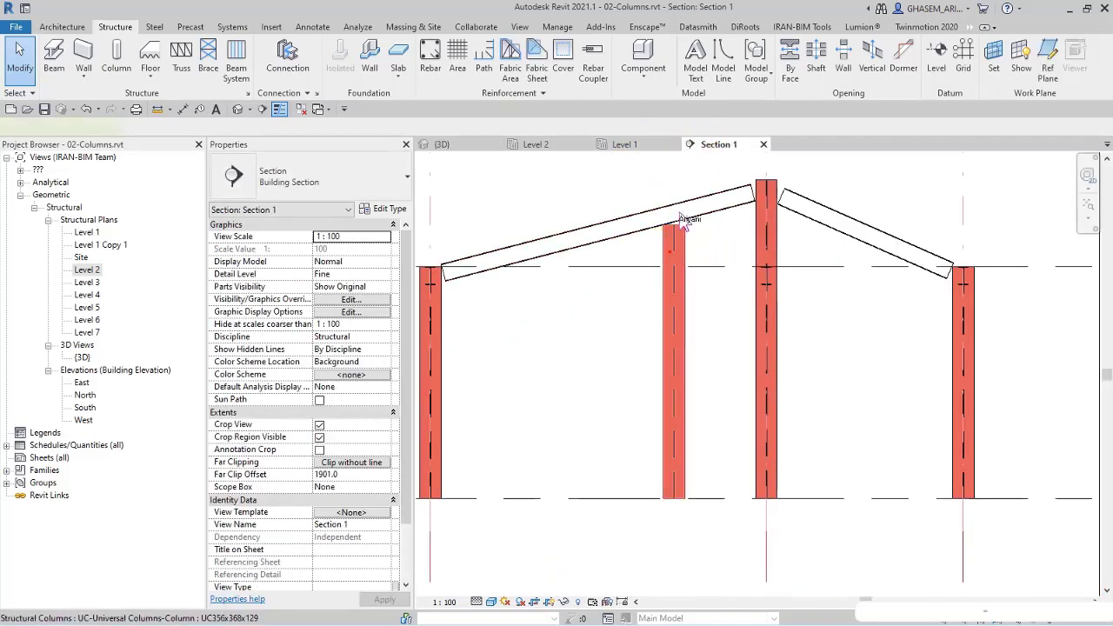
# - Set the mid-bay column's Attachment Justification to Maximum Intersection with zero offset from attachment
pyautogui.click(700, 257)
pyautogui.click(378, 360)
pyautogui.write('200')
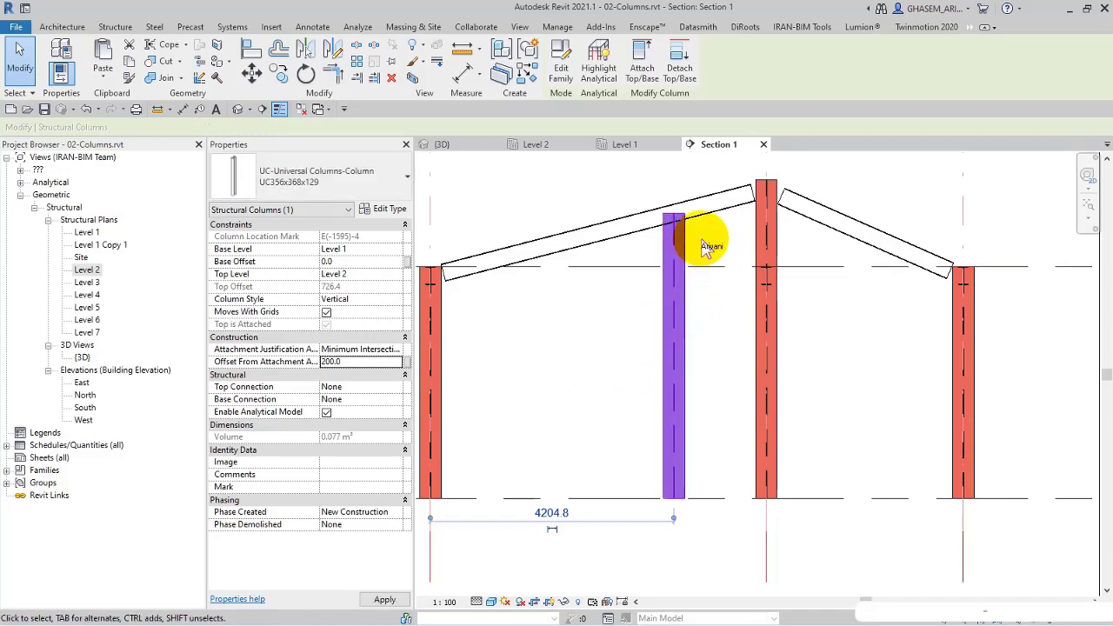
pyautogui.scroll(3, 687, 243)
pyautogui.press('Escape')
pyautogui.click(661, 242)
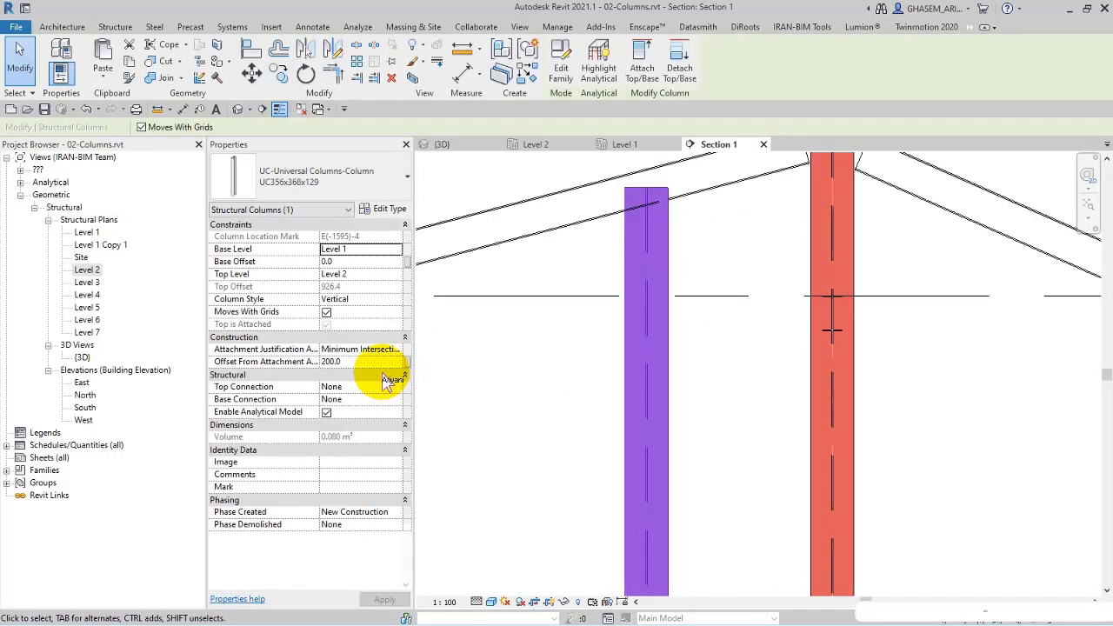
pyautogui.click(391, 349)
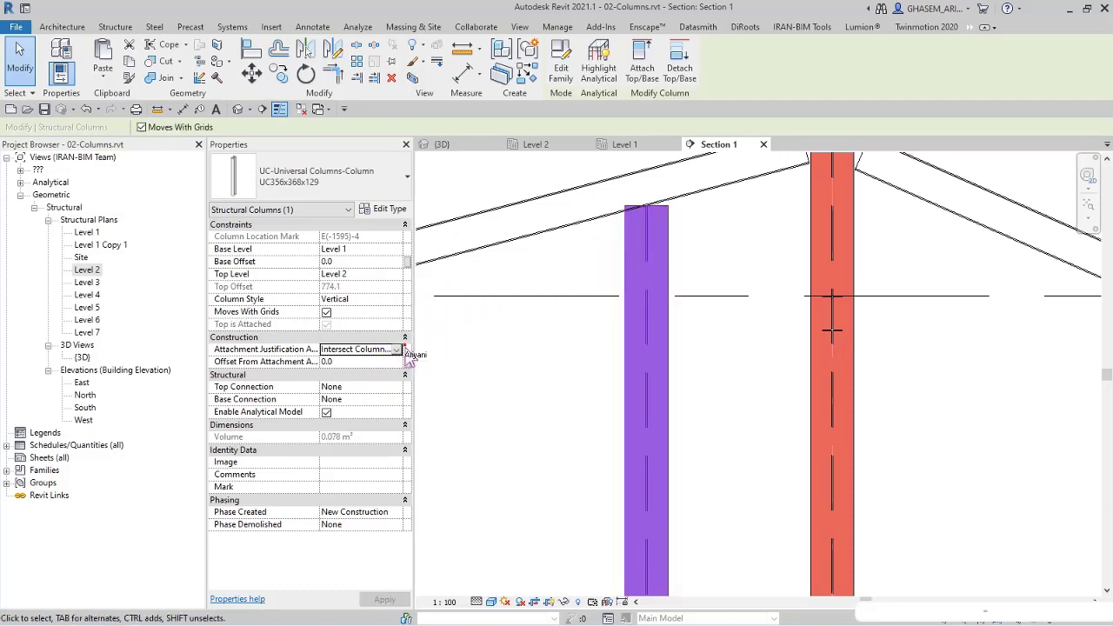
pyautogui.click(357, 383)
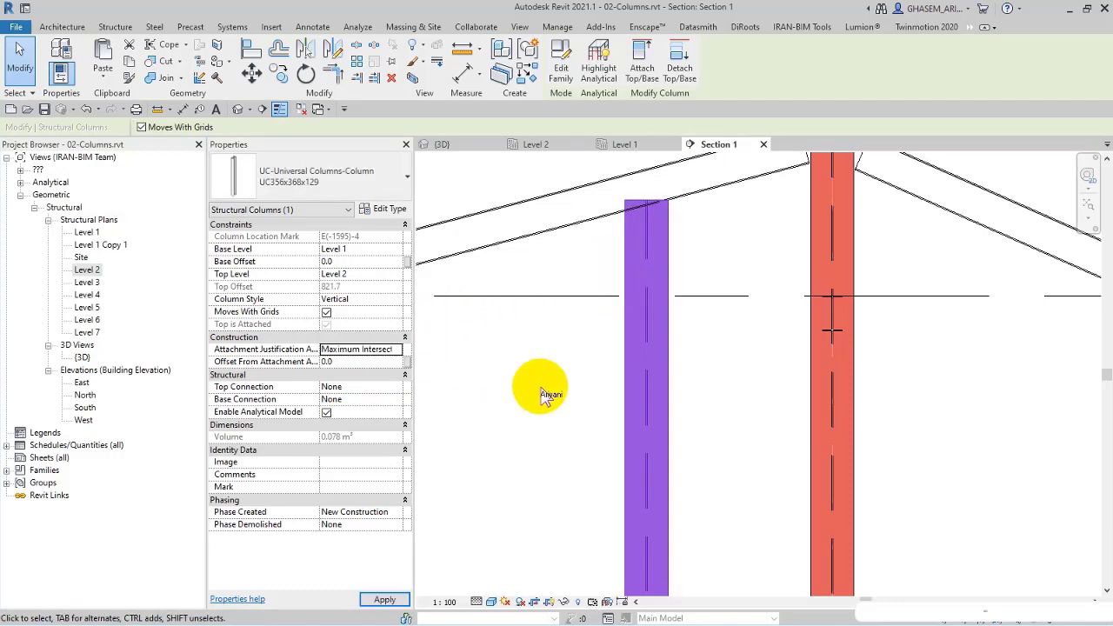
pyautogui.click(541, 385)
pyautogui.scroll(-3, 538, 337)
pyautogui.scroll(-3, 557, 343)
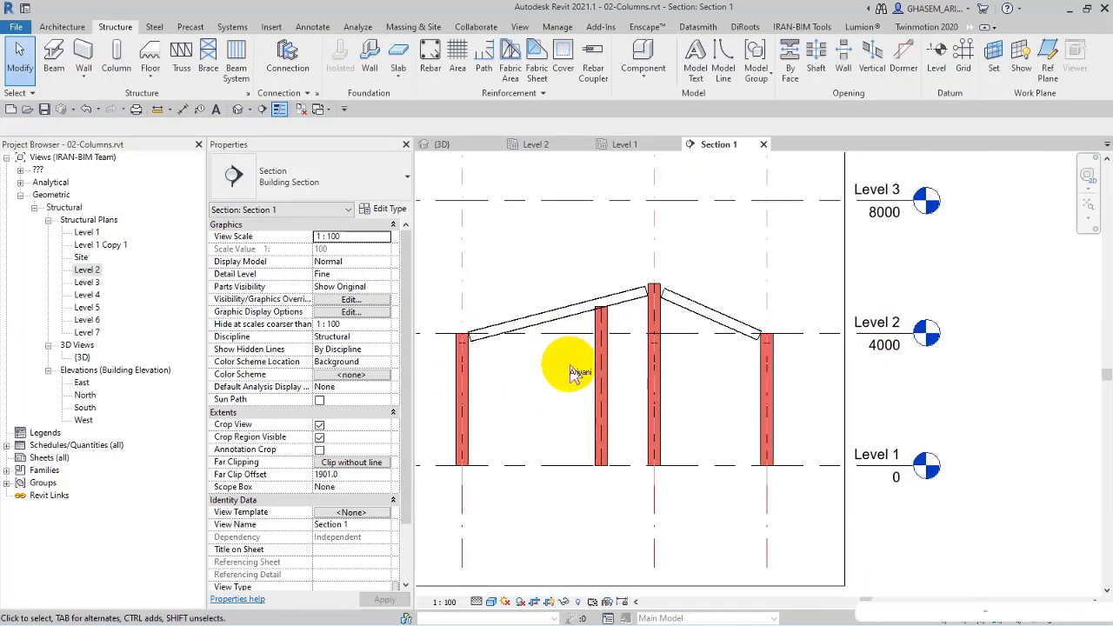
# - Make the middle column Slanted - End Point Driven and place its top end on the sloped beam
pyautogui.click(604, 331)
pyautogui.scroll(3, 604, 326)
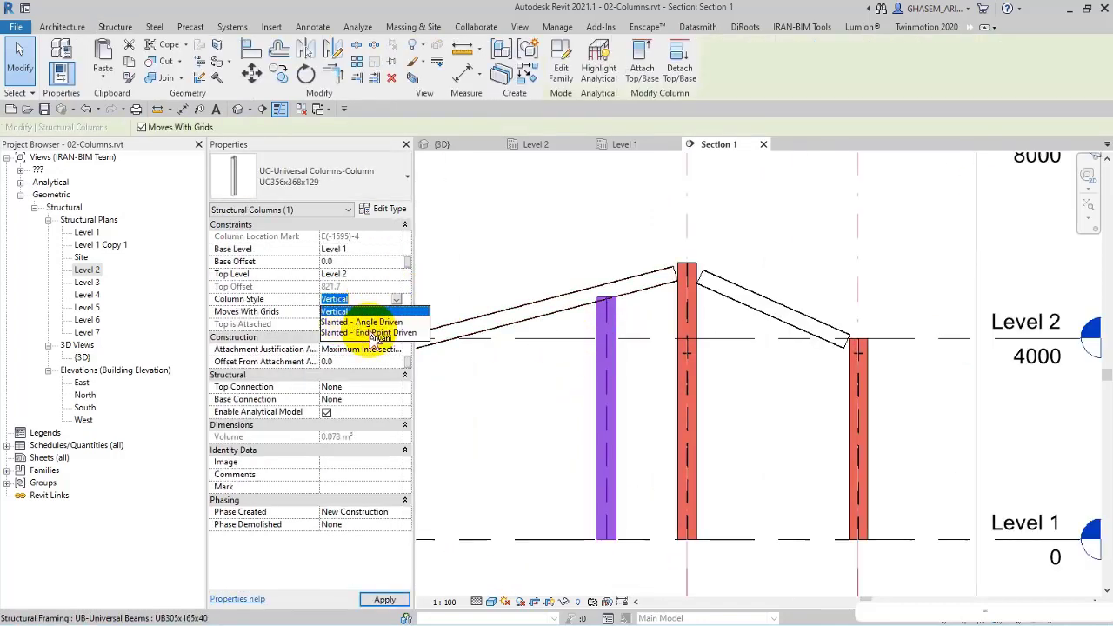
pyautogui.click(390, 333)
pyautogui.click(604, 300)
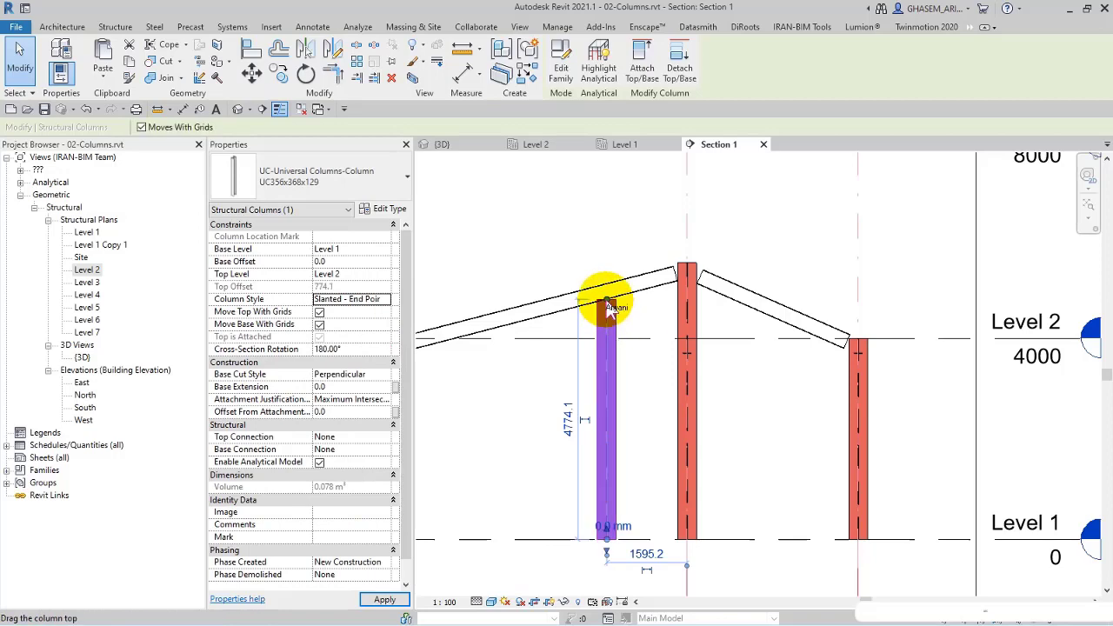
pyautogui.click(533, 321)
pyautogui.press('Escape')
pyautogui.click(536, 389)
pyautogui.moveTo(522, 410); pyautogui.dragTo(544, 393, button='middle')
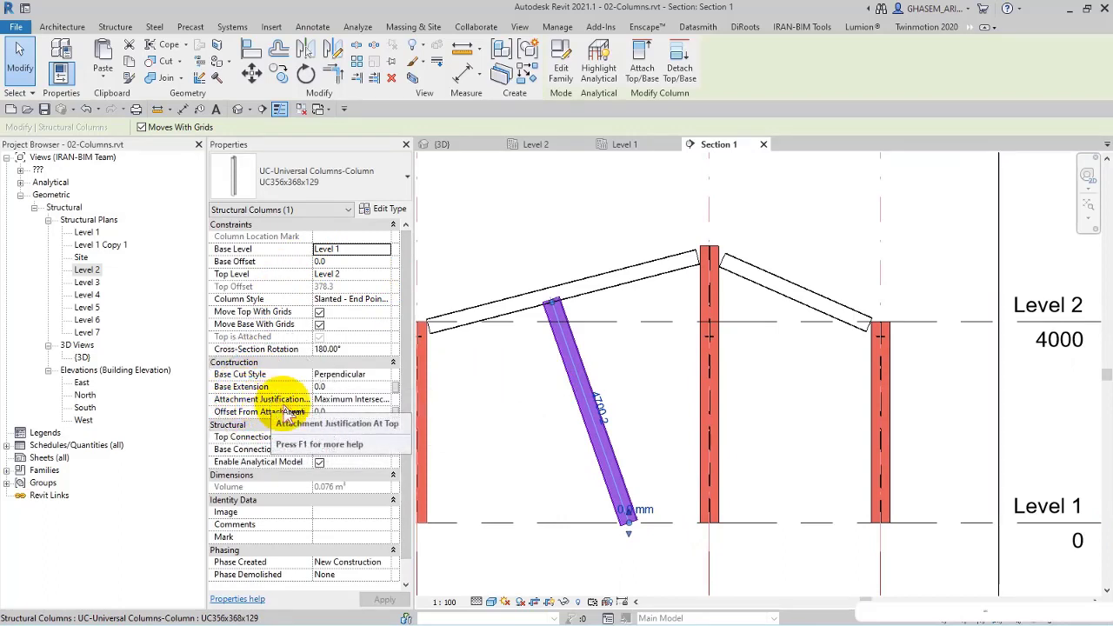
# - Compare the attachment justification options for the top cut and settle on Tangent
pyautogui.click(388, 401)
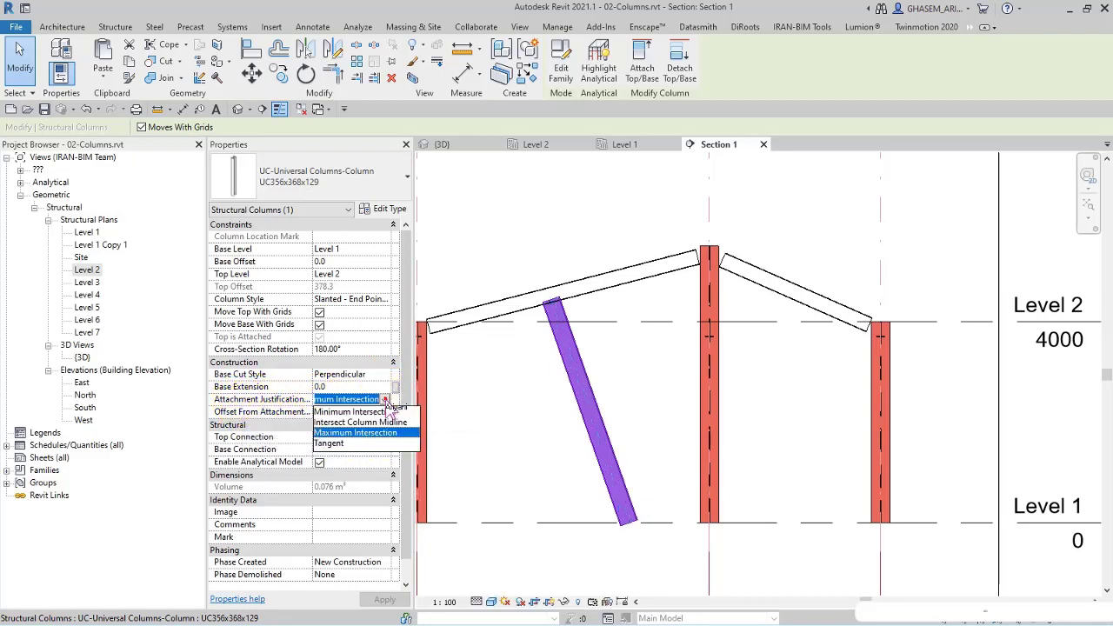
pyautogui.click(338, 448)
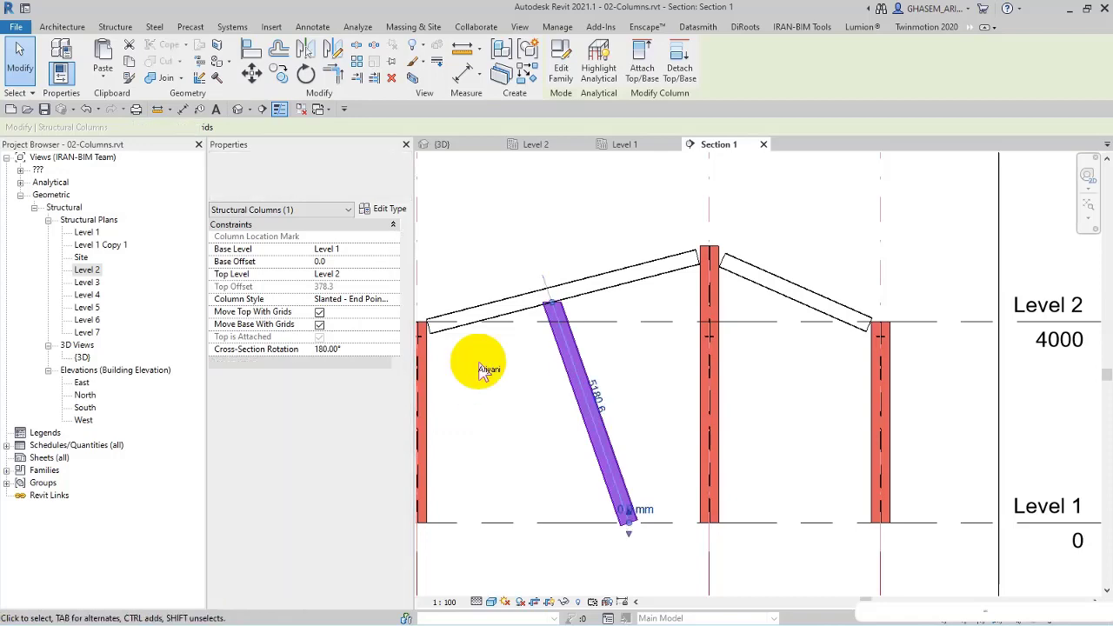
pyautogui.scroll(3, 551, 318)
pyautogui.scroll(3, 588, 287)
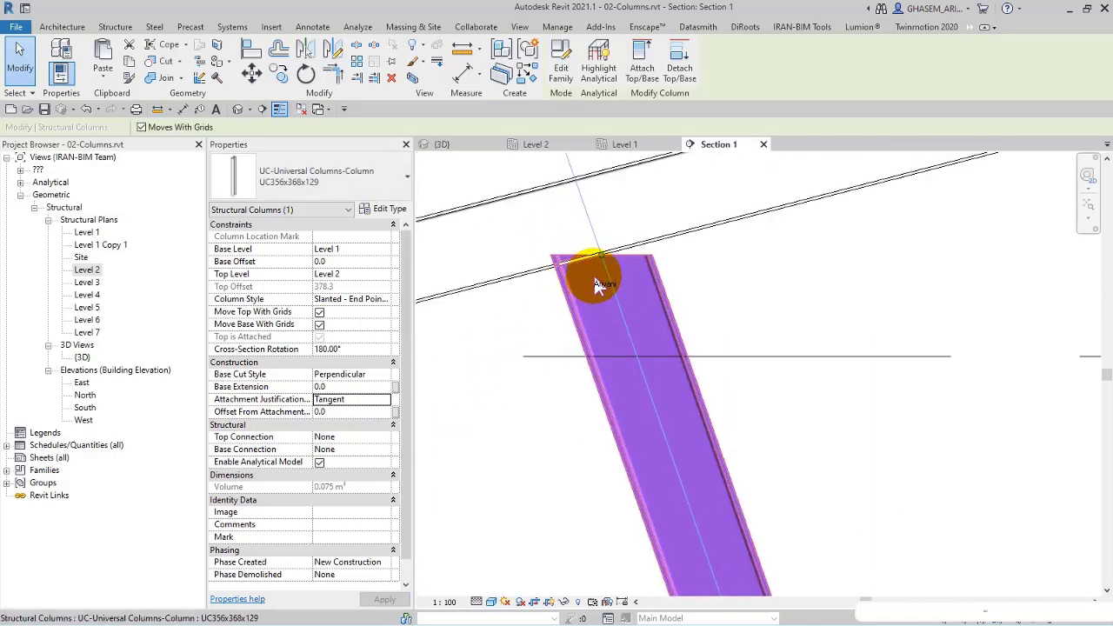
pyautogui.click(385, 400)
pyautogui.click(355, 411)
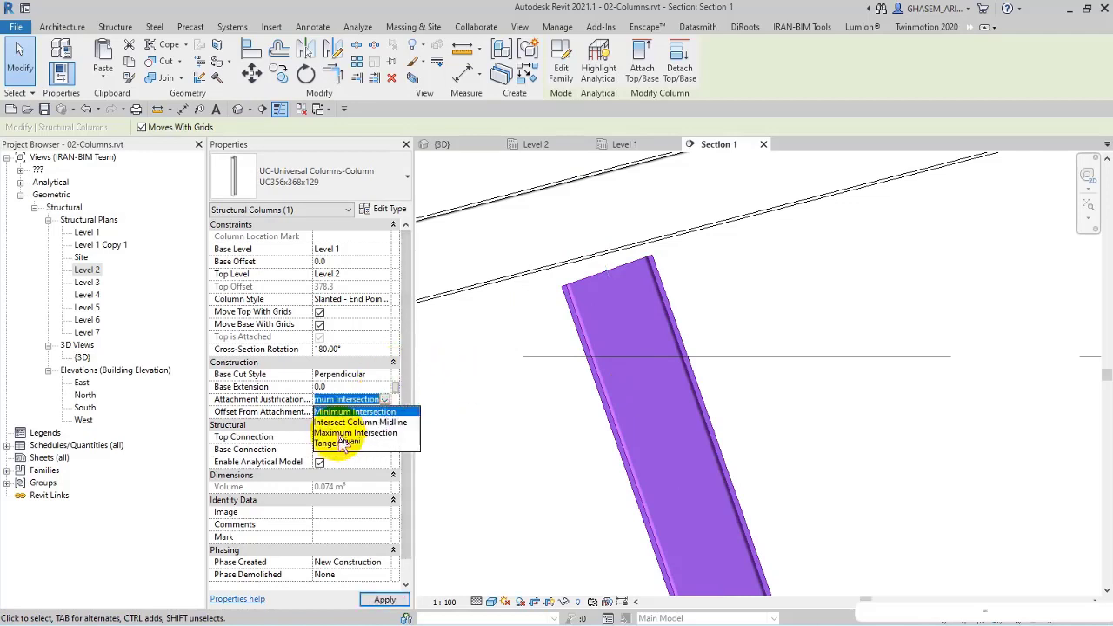
pyautogui.click(348, 423)
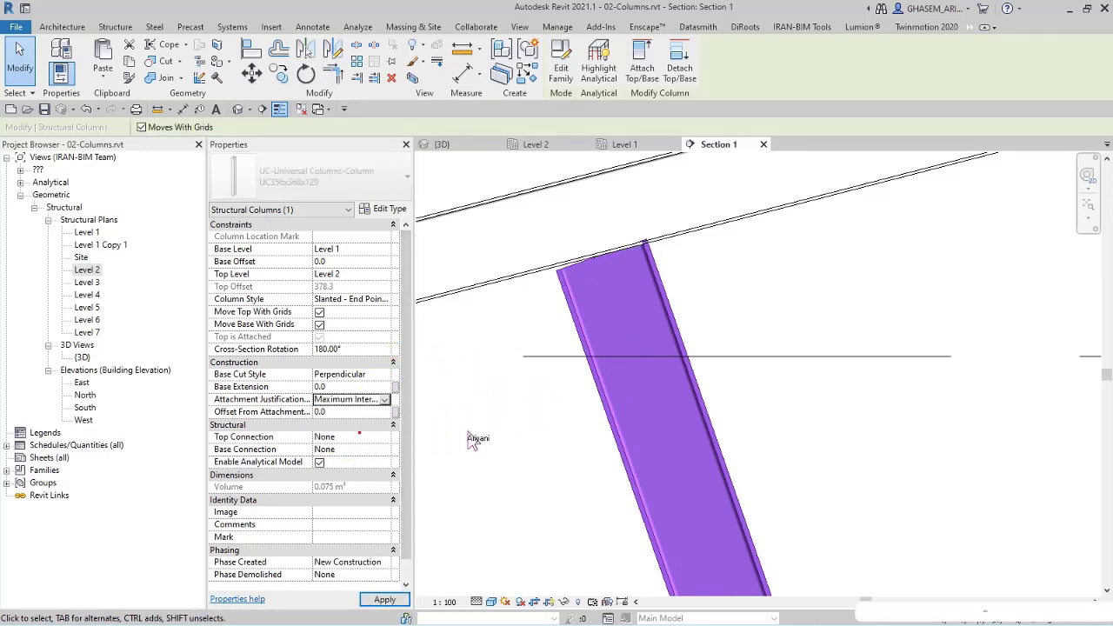
pyautogui.click(550, 401)
pyautogui.click(382, 398)
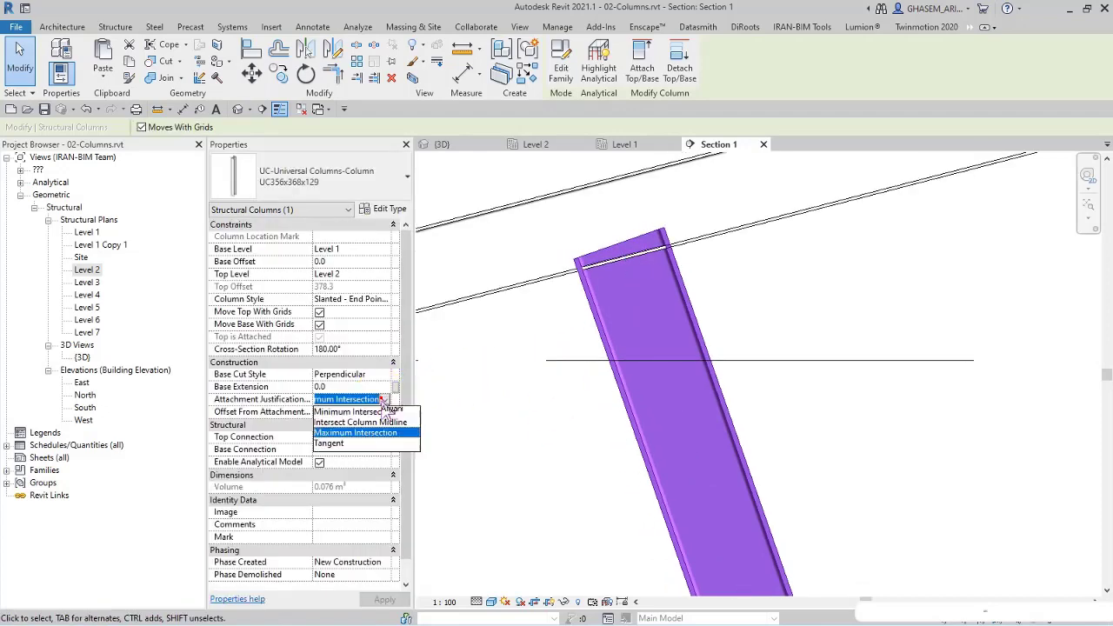
pyautogui.click(541, 405)
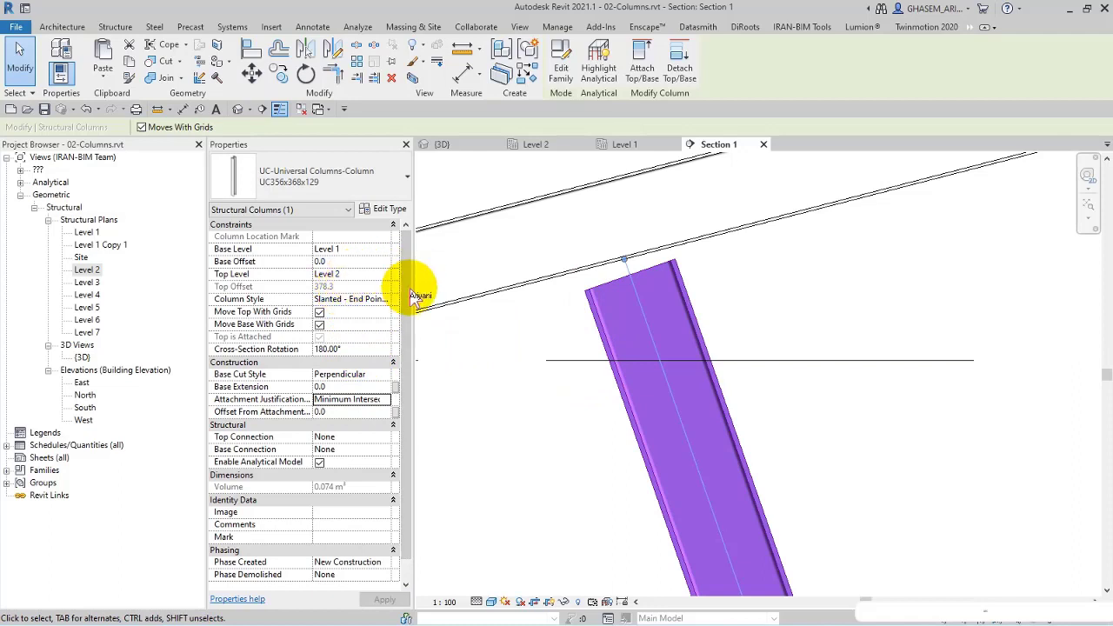
pyautogui.moveTo(603, 306); pyautogui.dragTo(640, 335, button='middle')
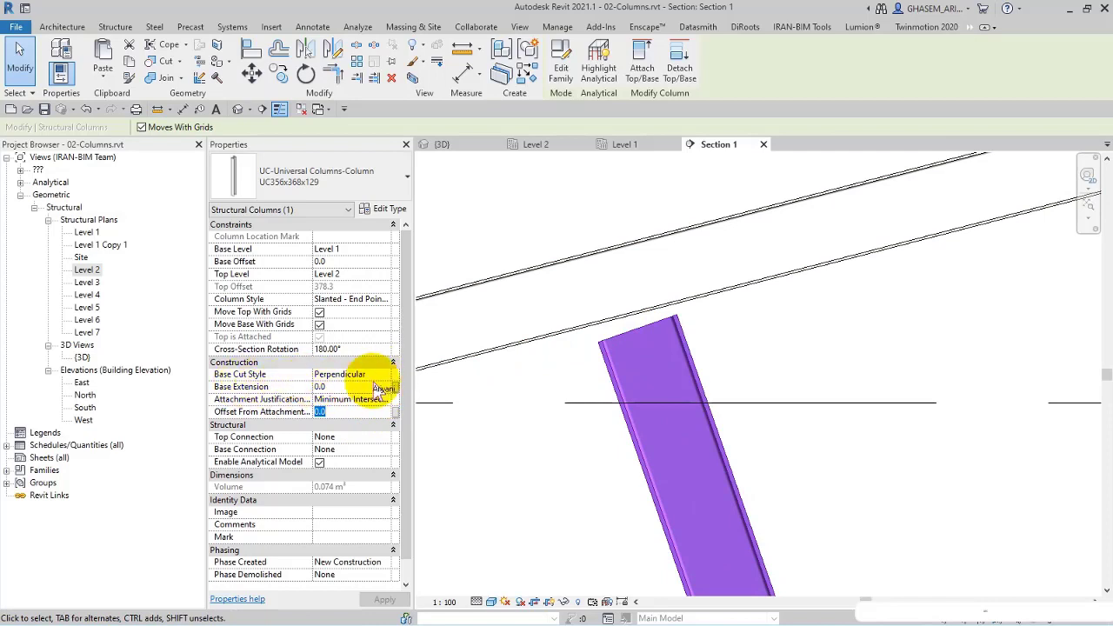
pyautogui.click(387, 400)
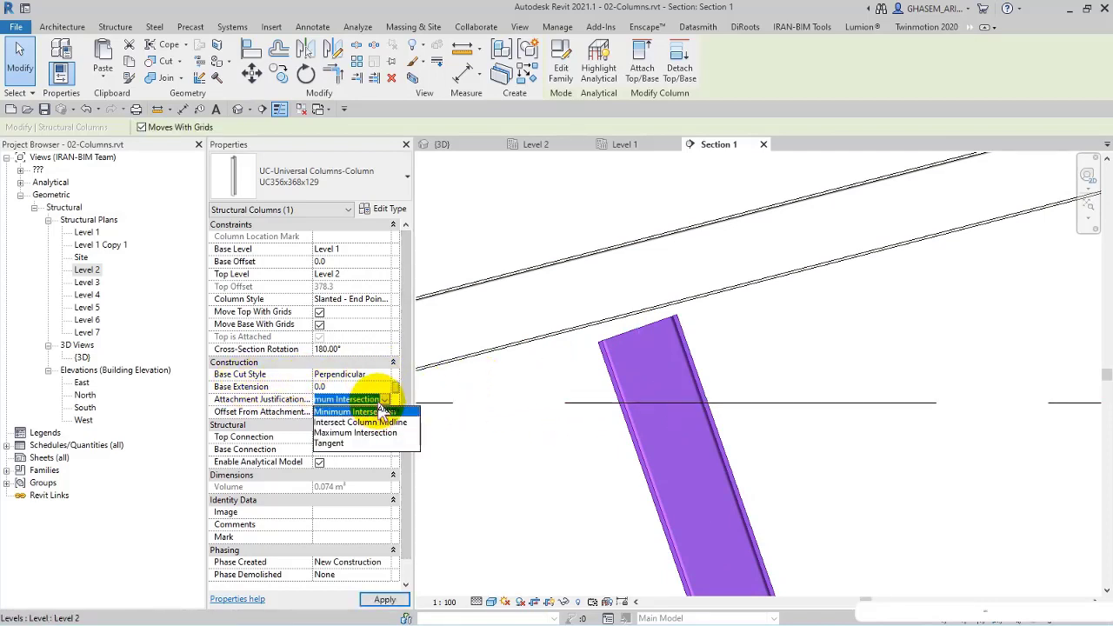
pyautogui.click(370, 444)
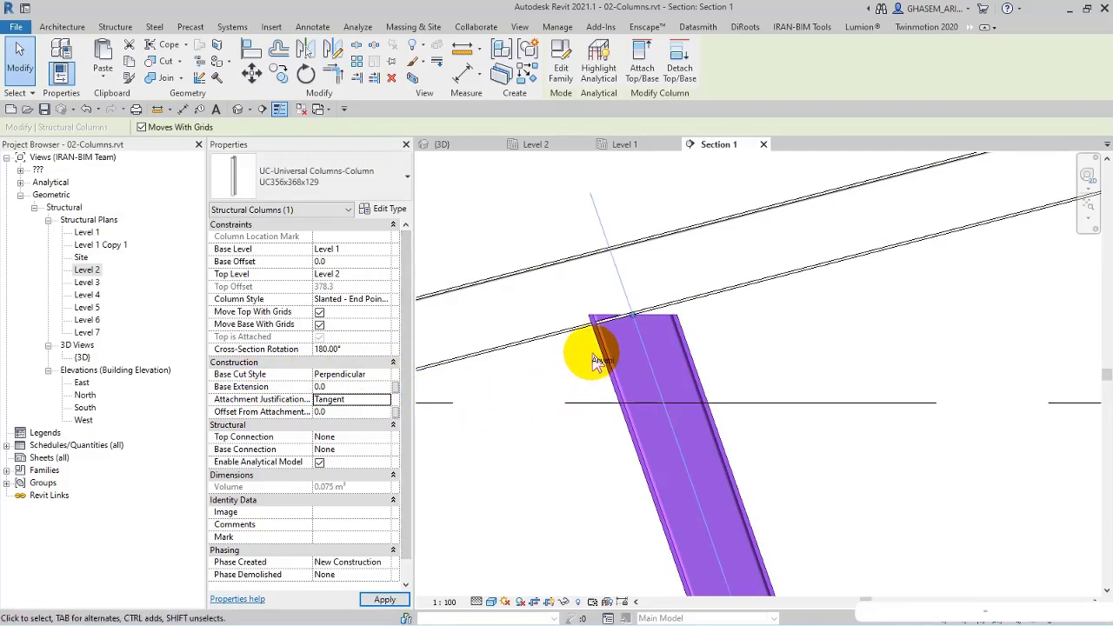
pyautogui.scroll(1, 626, 337)
pyautogui.scroll(2, 634, 323)
pyautogui.scroll(1, 650, 323)
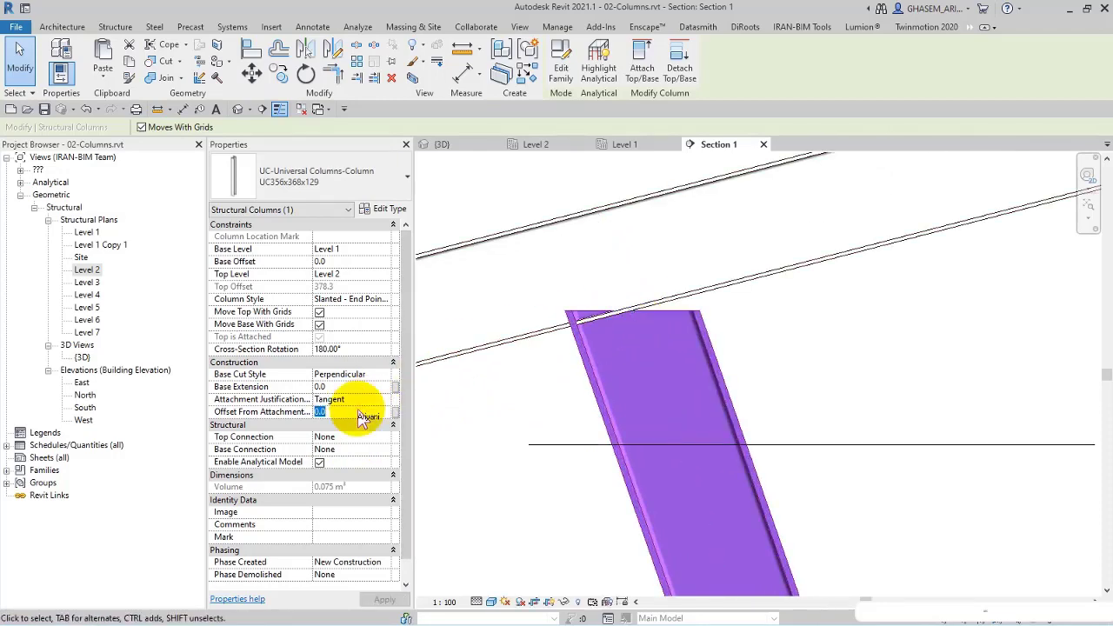
pyautogui.click(529, 402)
# - Align the Section 1 cut line with a grid on the Level 2 plan and reopen Section 1
pyautogui.doubleClick(91, 269)
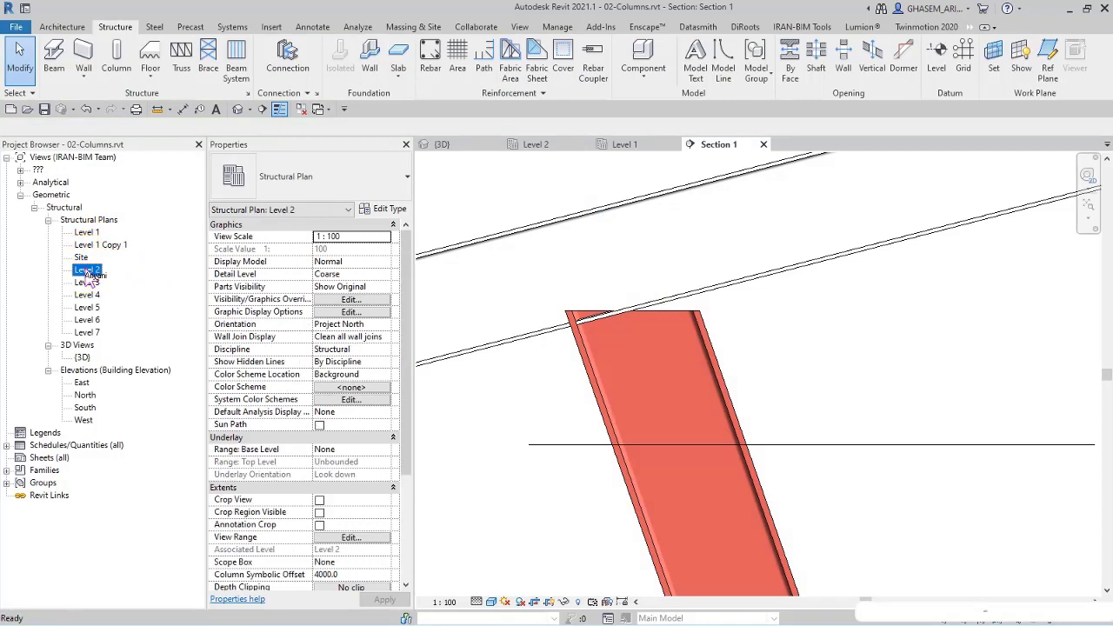
pyautogui.scroll(3, 648, 344)
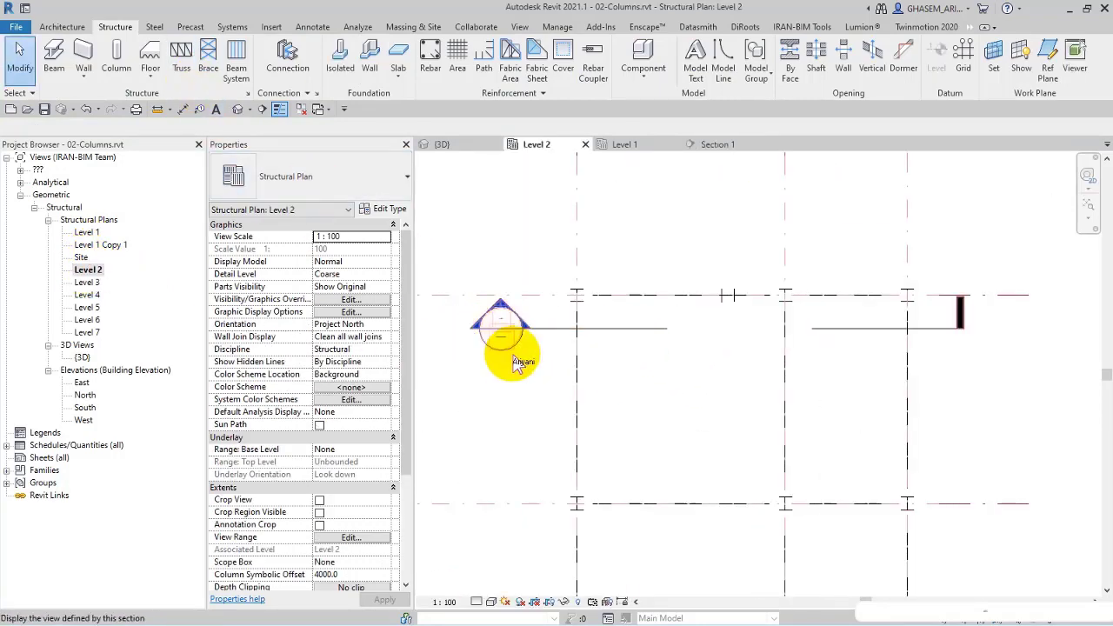
pyautogui.click(572, 329)
pyautogui.press('Escape')
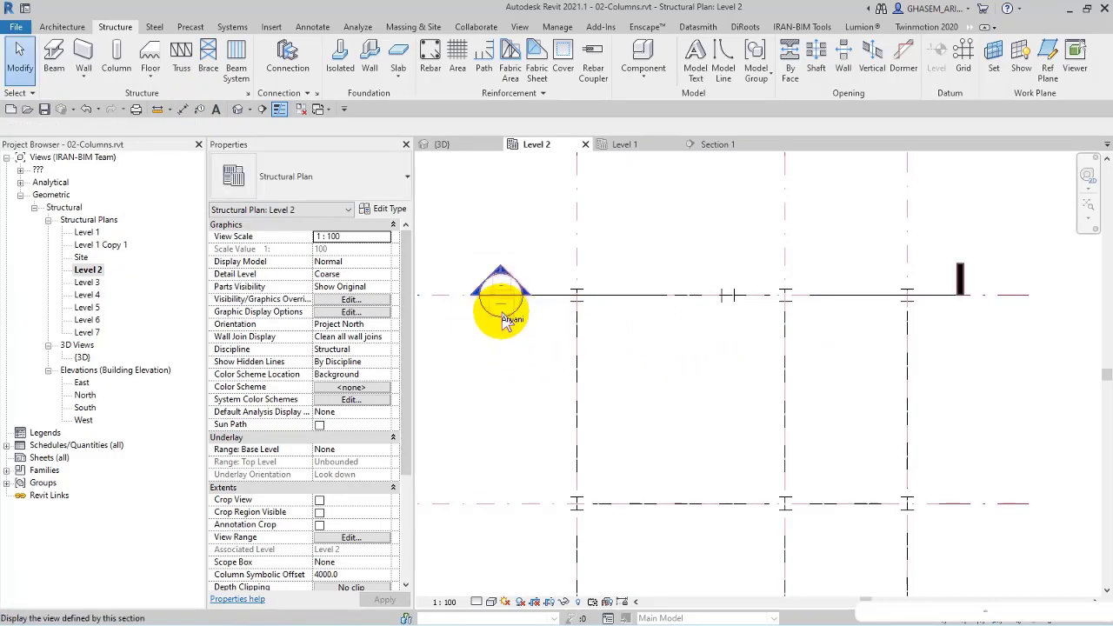
pyautogui.doubleClick(507, 322)
pyautogui.scroll(-2, 522, 382)
pyautogui.scroll(-2, 597, 398)
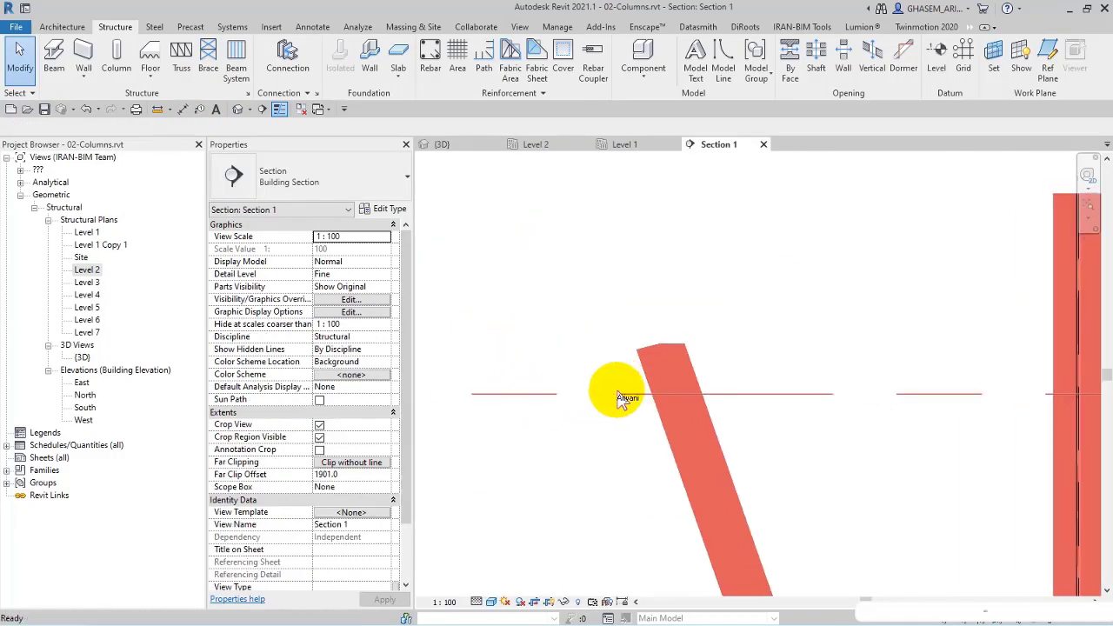
pyautogui.scroll(-2, 651, 373)
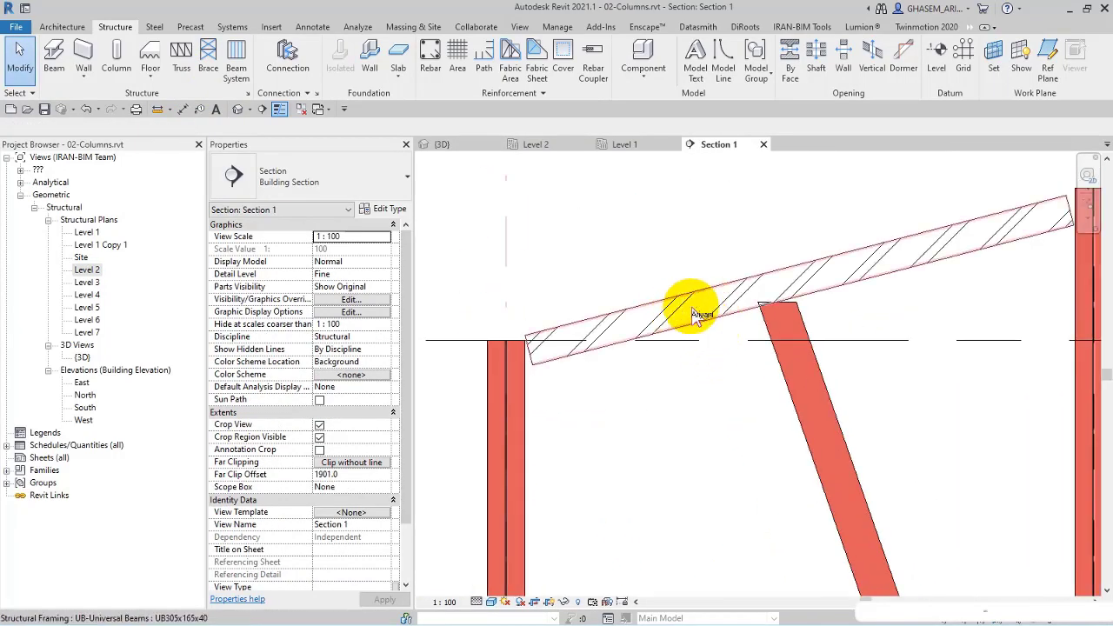
# - Delete one slanted column and select the remaining slanted column under the beam
pyautogui.click(693, 315)
pyautogui.press('Delete')
pyautogui.scroll(2, 774, 365)
pyautogui.click(800, 315)
pyautogui.scroll(2, 811, 328)
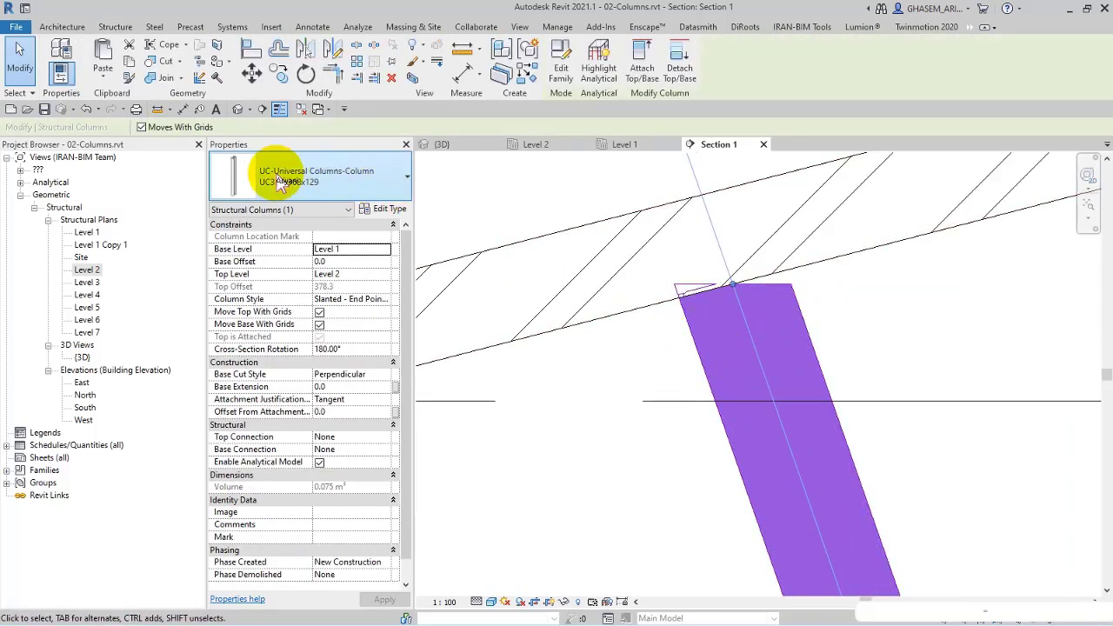
pyautogui.click(643, 70)
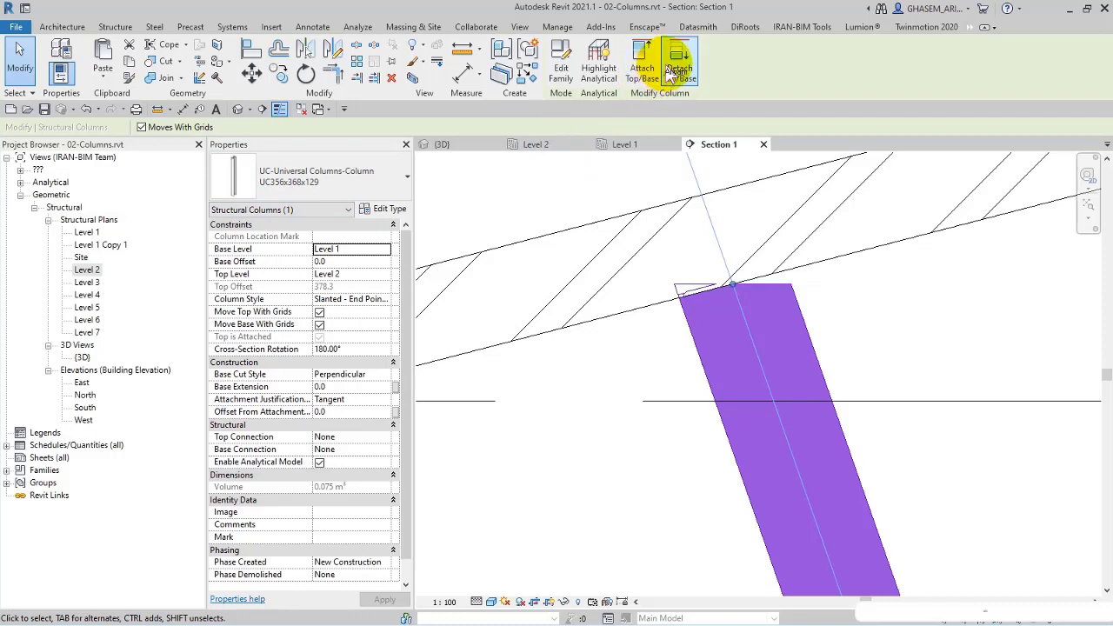
pyautogui.click(701, 205)
pyautogui.click(652, 413)
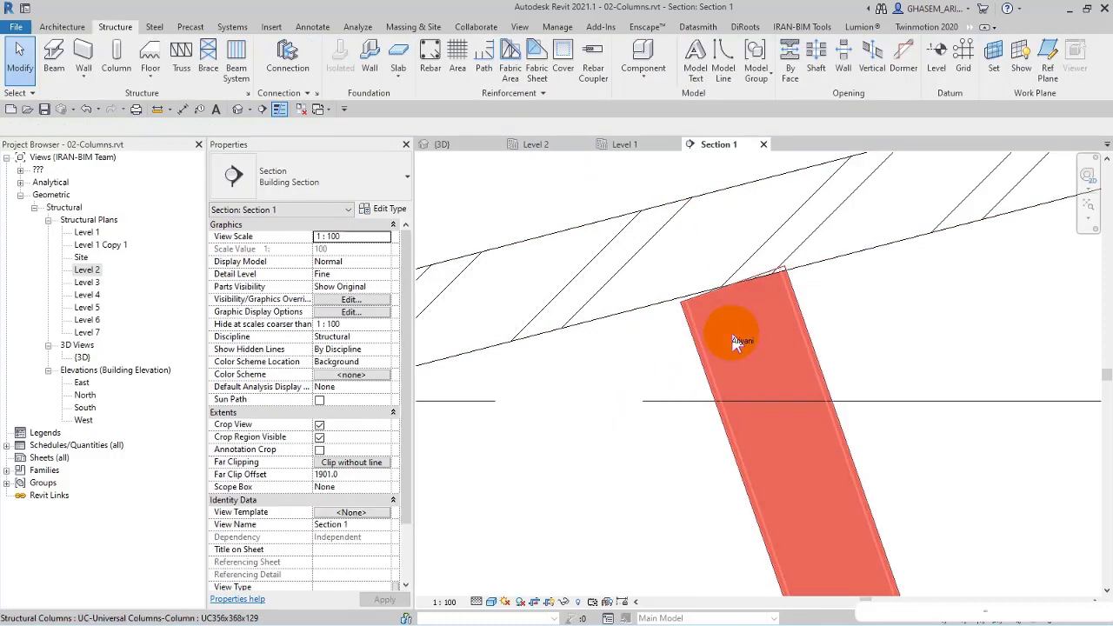
pyautogui.click(732, 342)
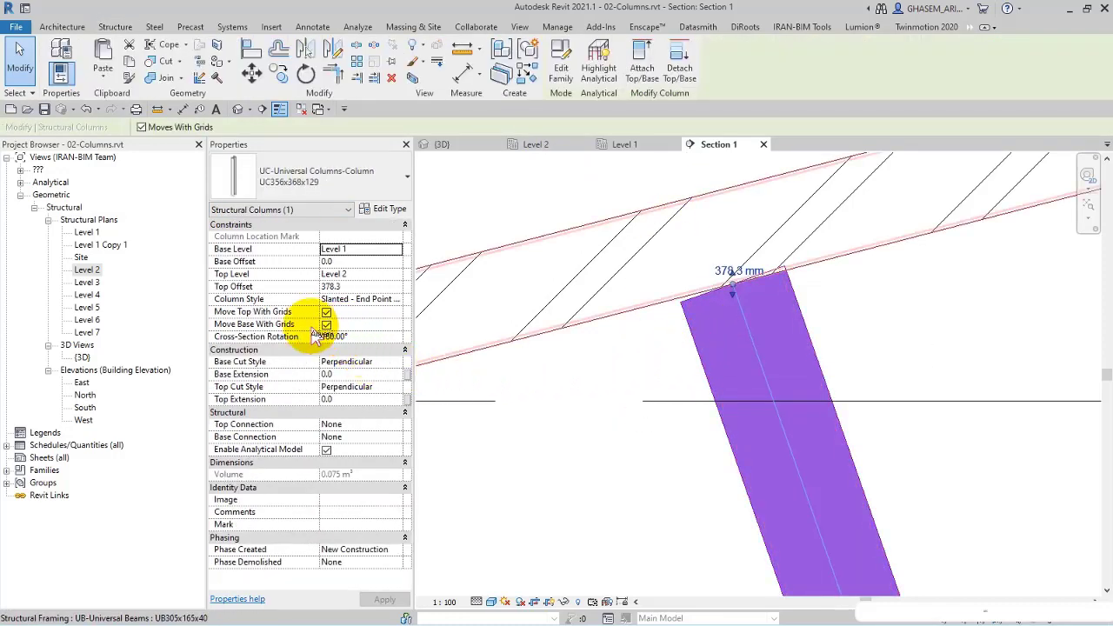
pyautogui.click(642, 70)
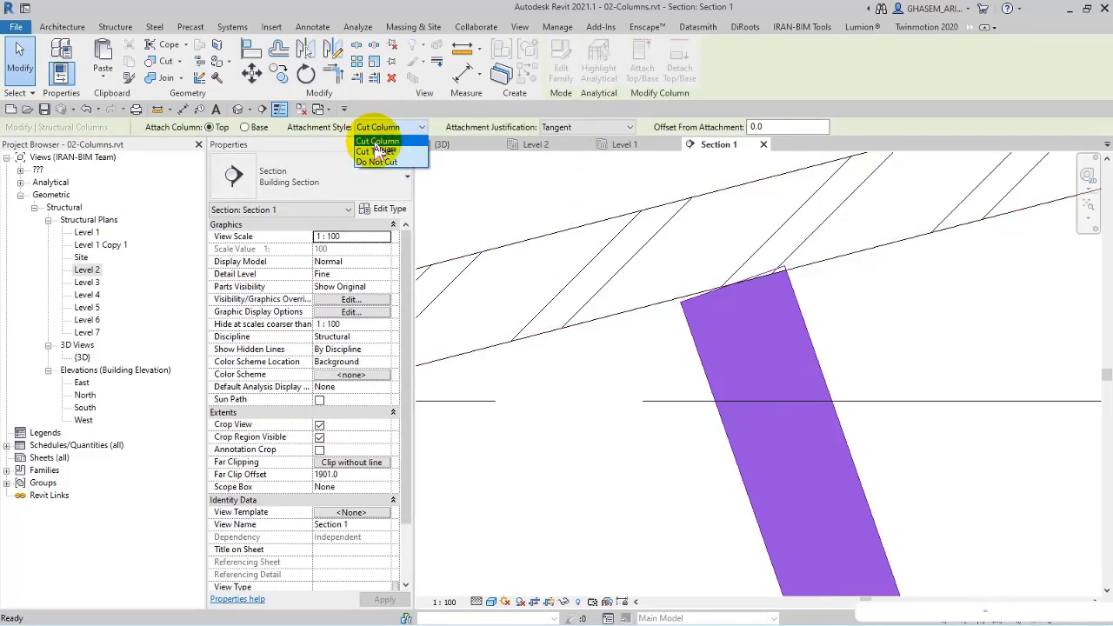
pyautogui.click(583, 128)
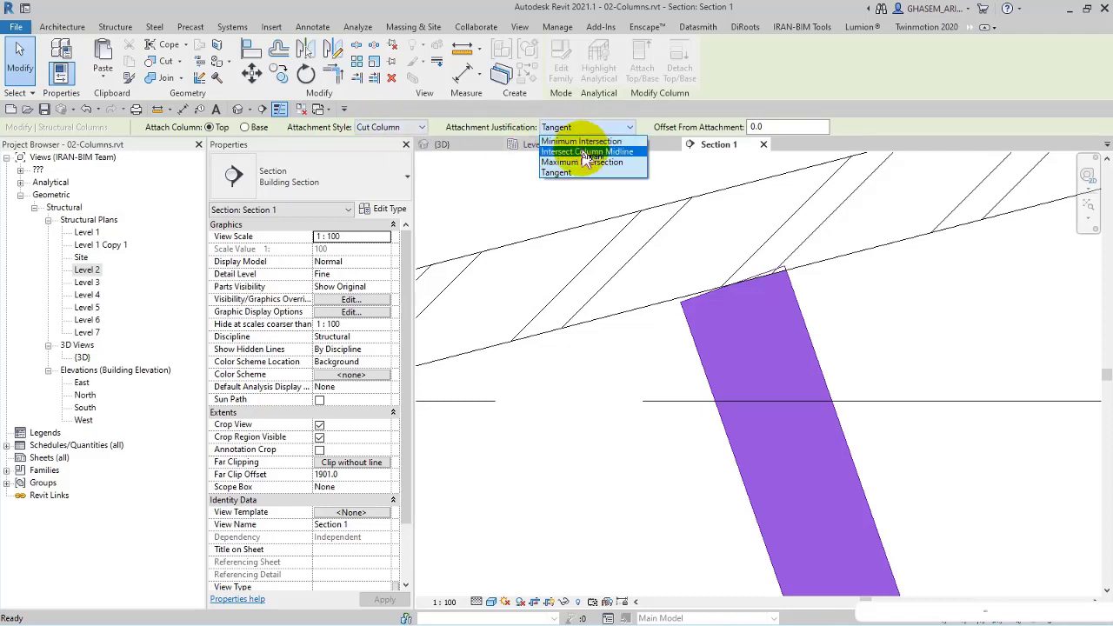
pyautogui.click(589, 142)
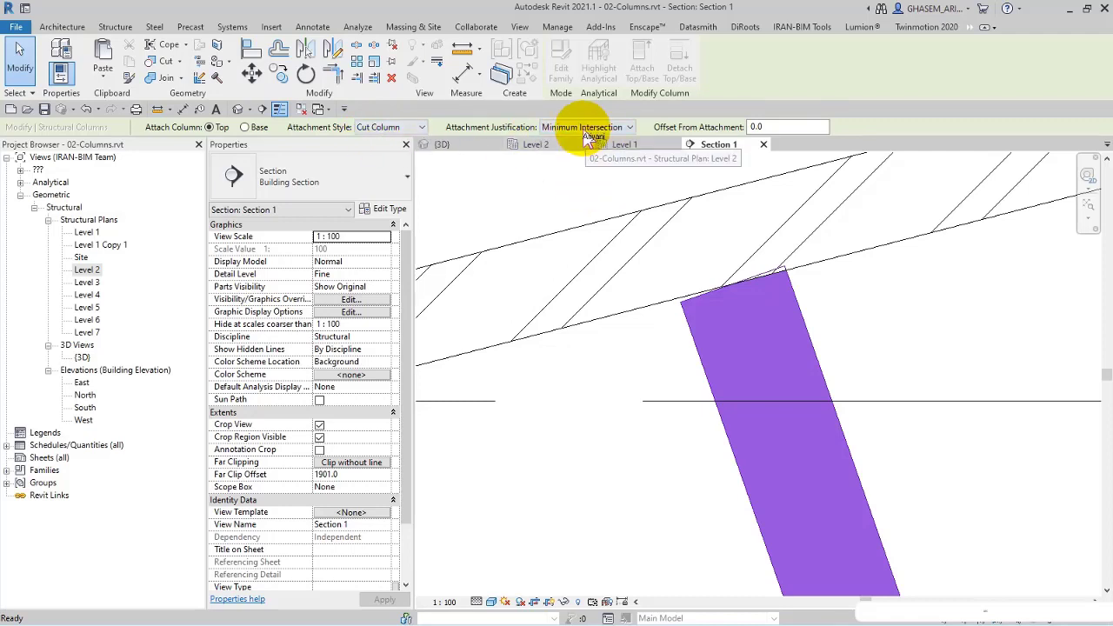
pyautogui.click(586, 131)
pyautogui.click(569, 177)
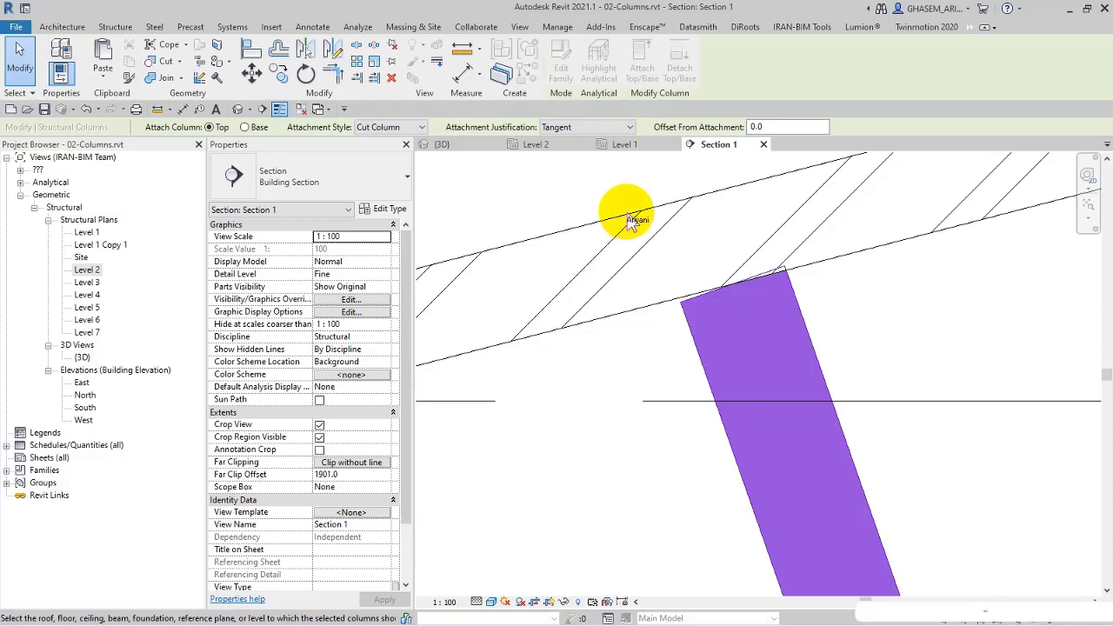
pyautogui.scroll(-3, 644, 261)
pyautogui.scroll(-2, 652, 293)
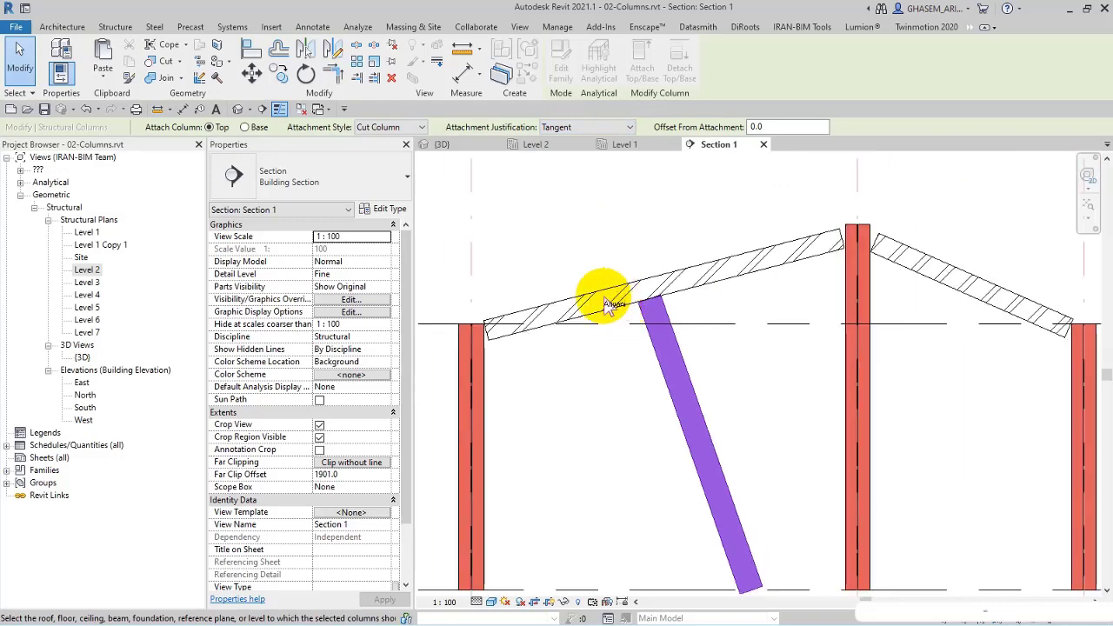
pyautogui.press('Escape')
pyautogui.press('Escape')
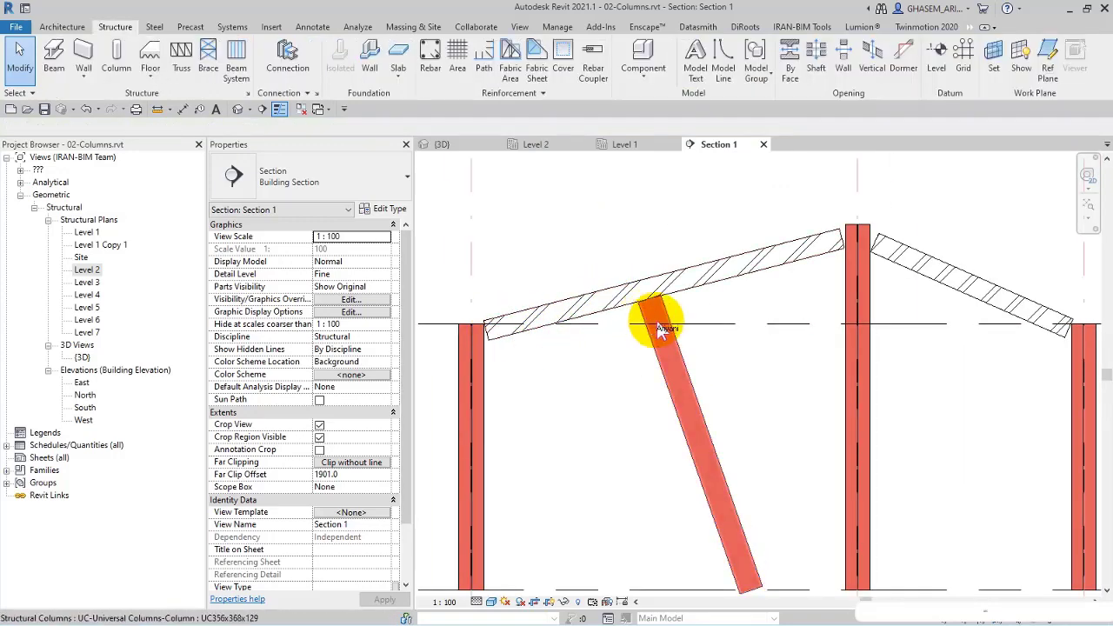
pyautogui.click(661, 329)
pyautogui.scroll(2, 687, 320)
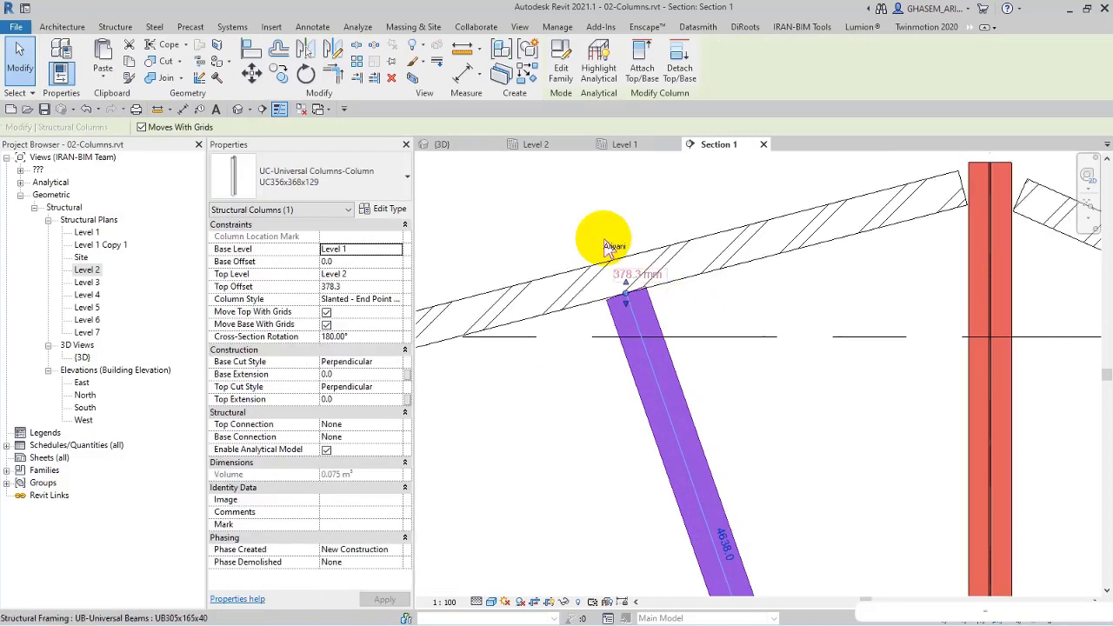
pyautogui.click(442, 144)
pyautogui.scroll(3, 641, 362)
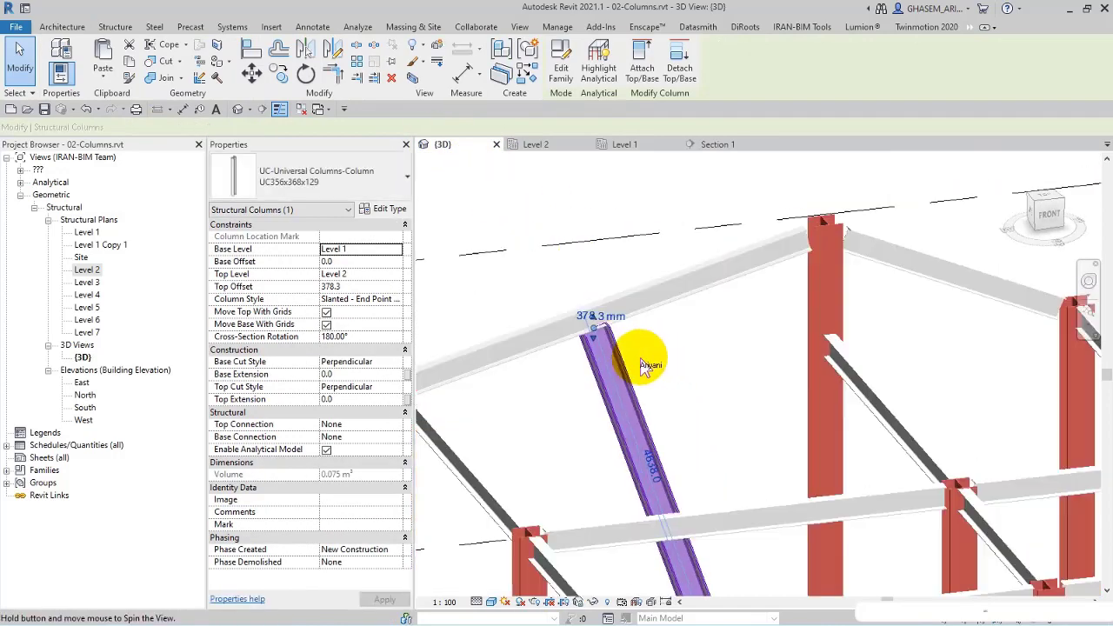
pyautogui.click(648, 285)
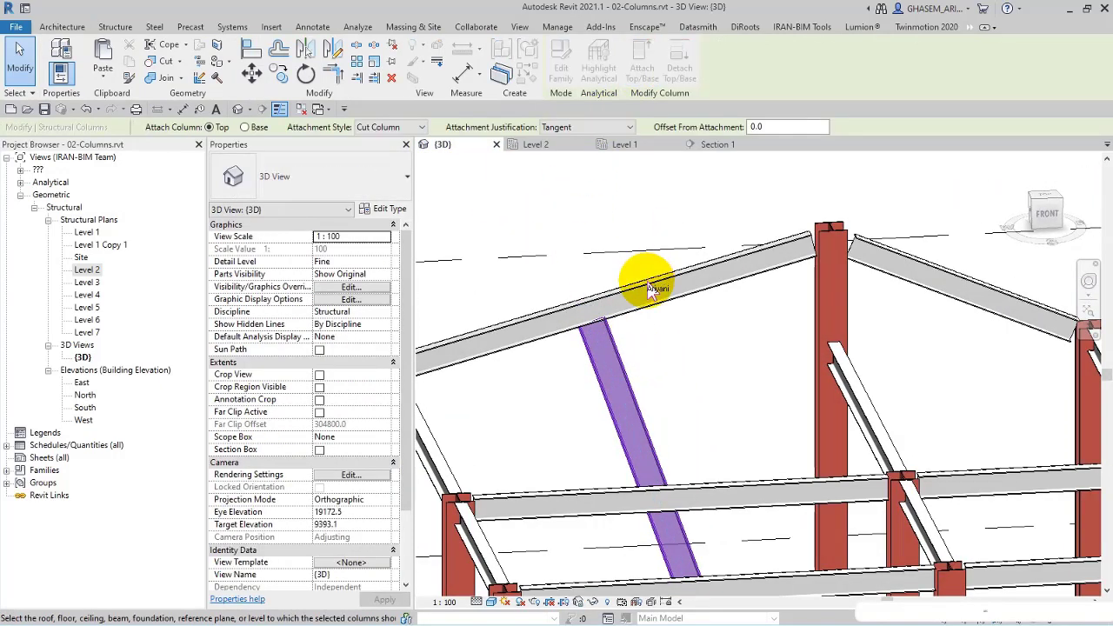
pyautogui.click(19, 57)
pyautogui.click(627, 376)
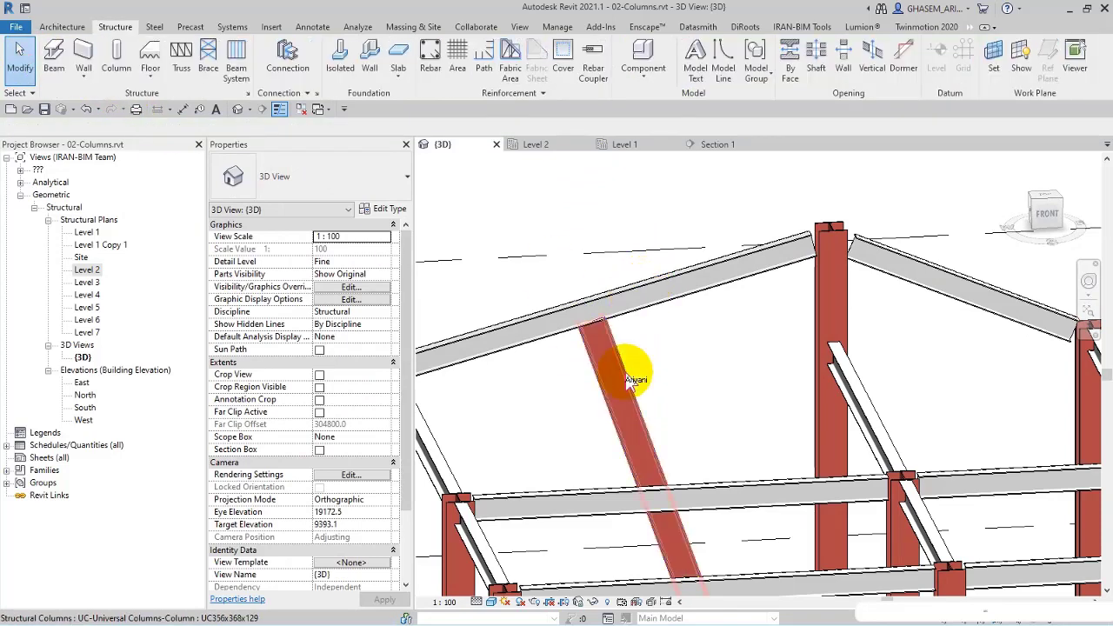
pyautogui.keyDown('shift'); pyautogui.moveTo(626, 376); pyautogui.dragTo(473, 311, button='middle'); pyautogui.keyUp('shift')
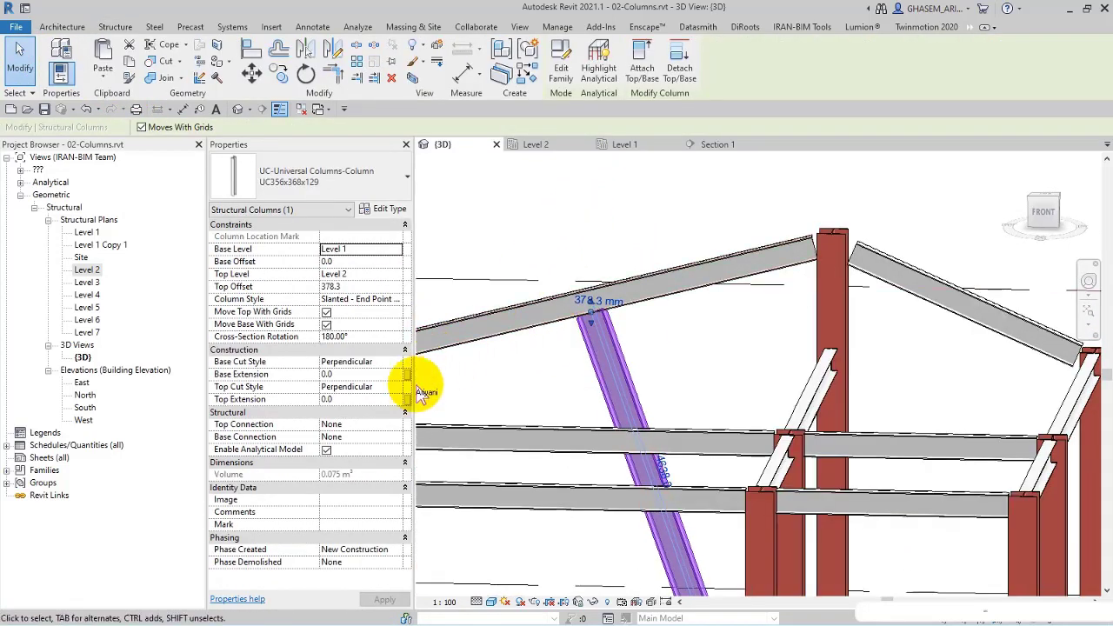
pyautogui.click(643, 65)
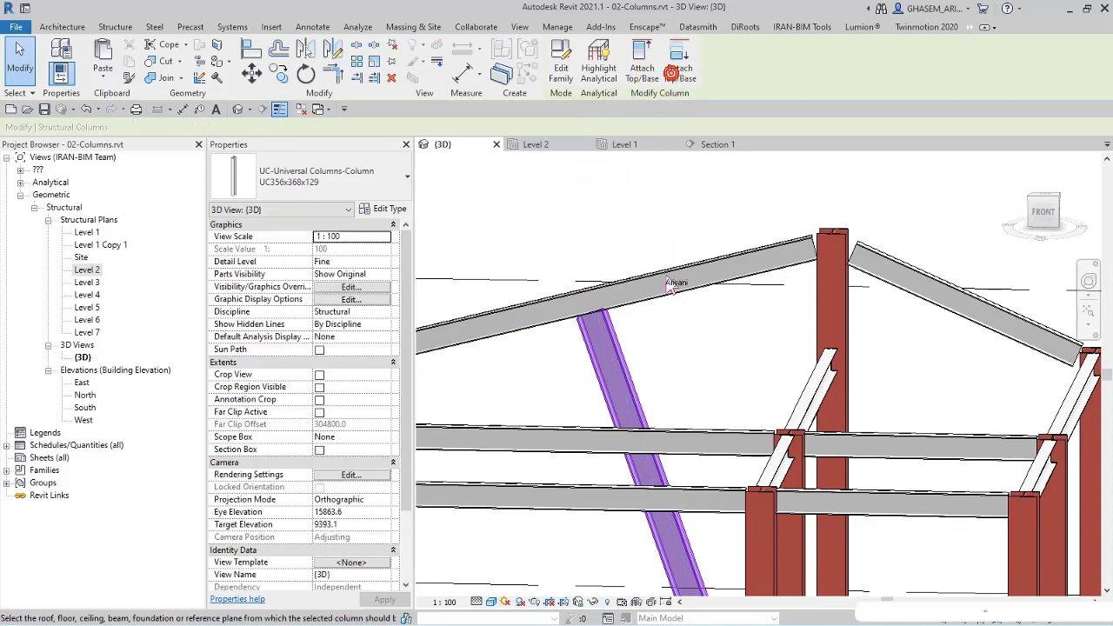
pyautogui.click(666, 294)
pyautogui.click(538, 283)
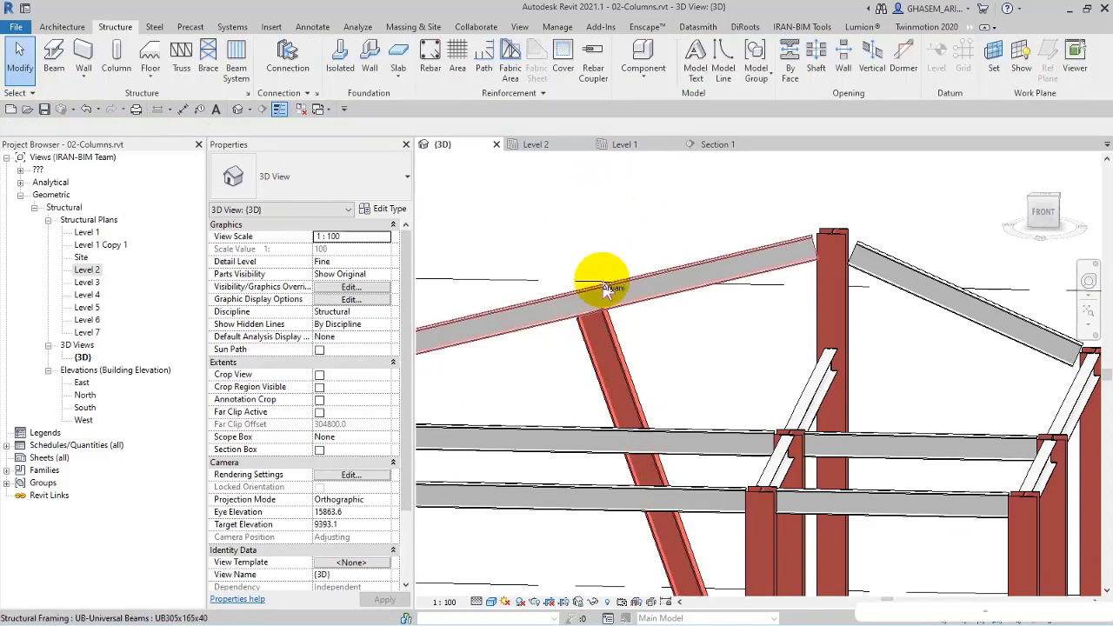
pyautogui.click(707, 146)
pyautogui.click(687, 329)
# - Pull the slanted column's top below the beam and start Attach Top/Base with Minimum Intersection
pyautogui.click(608, 178)
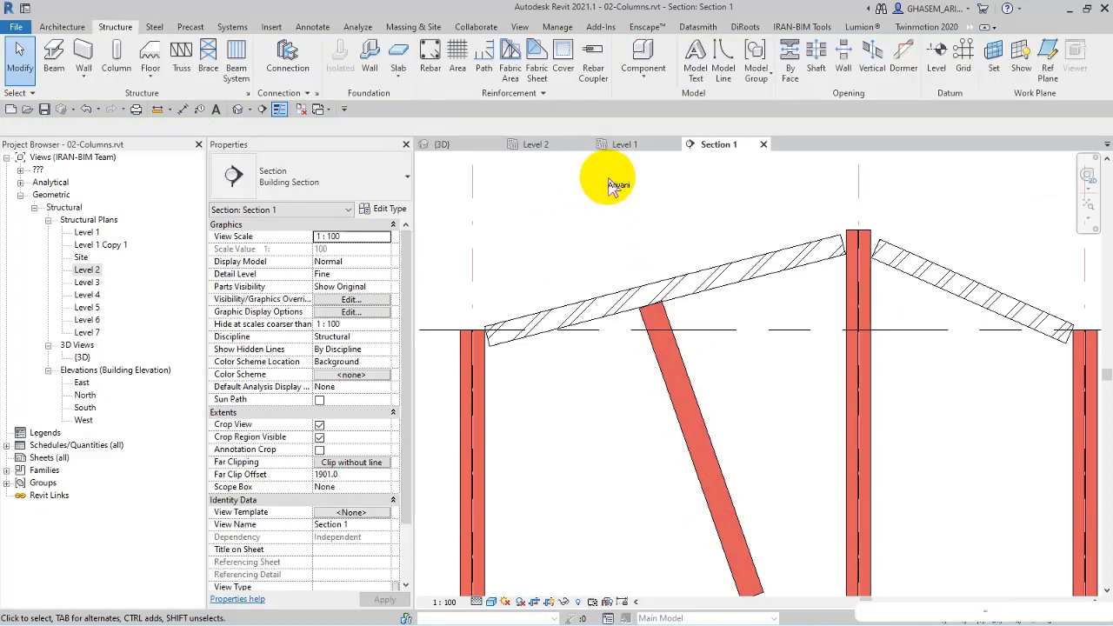
pyautogui.click(674, 366)
pyautogui.scroll(3, 666, 293)
pyautogui.scroll(-1, 661, 293)
pyautogui.moveTo(661, 296); pyautogui.dragTo(661, 338)
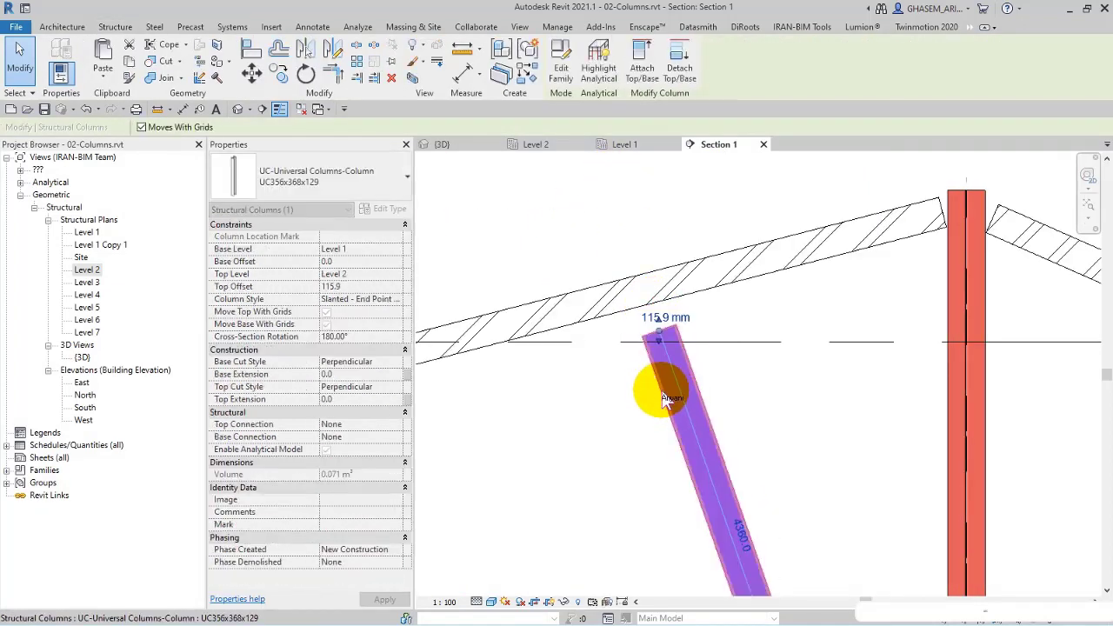
pyautogui.click(648, 65)
pyautogui.scroll(-2, 696, 265)
pyautogui.scroll(-1, 670, 252)
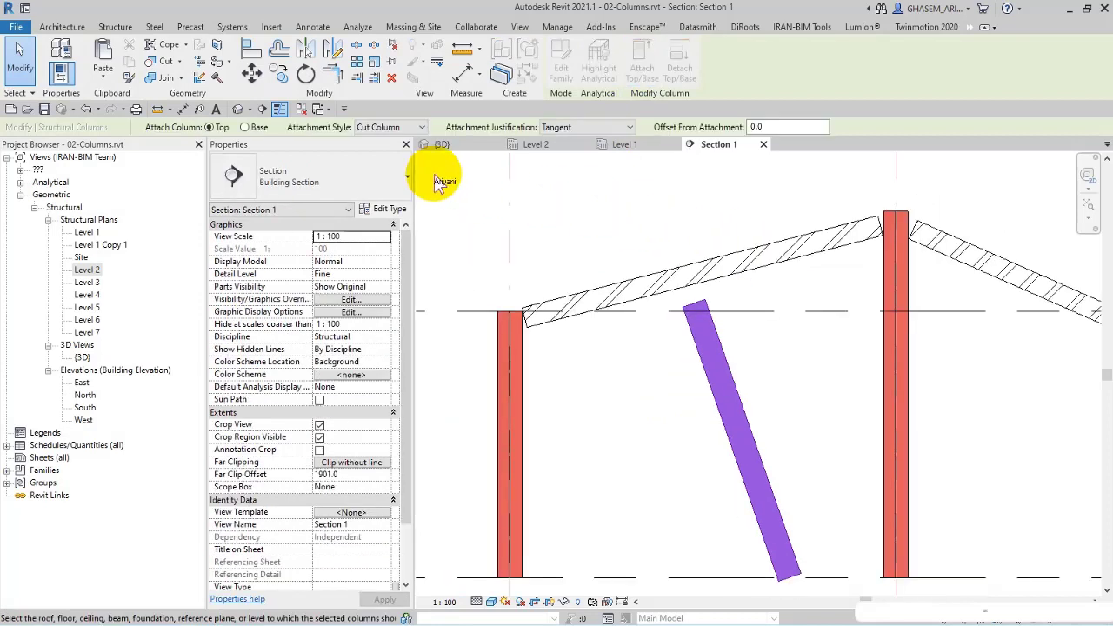
pyautogui.click(568, 131)
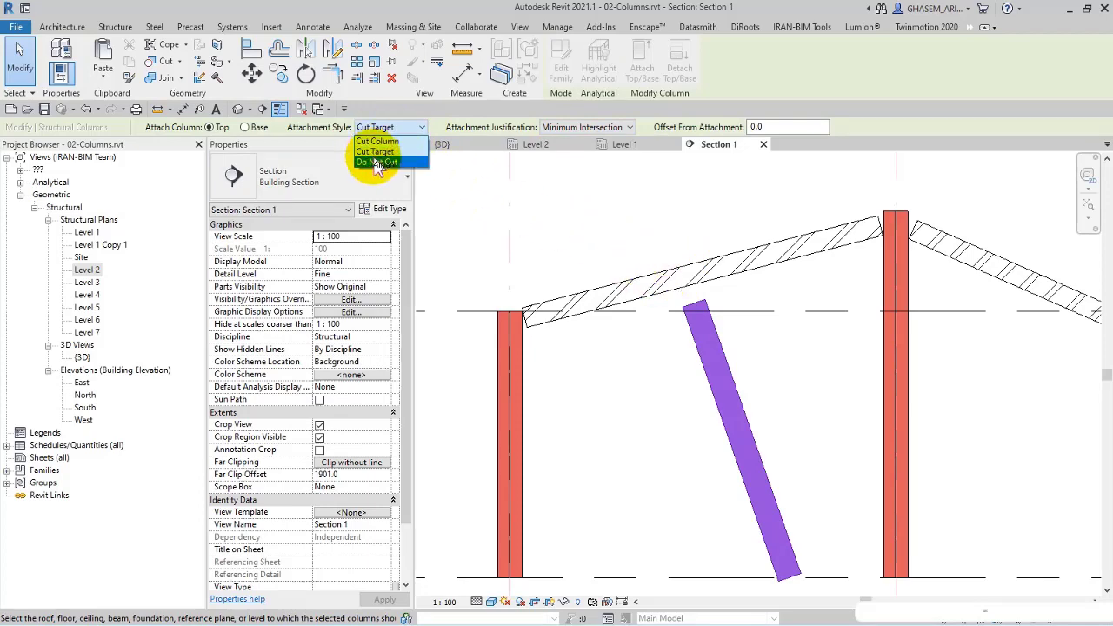
# - In the 3D view attach the column top to the roof beam, then return to Section 1
pyautogui.click(443, 144)
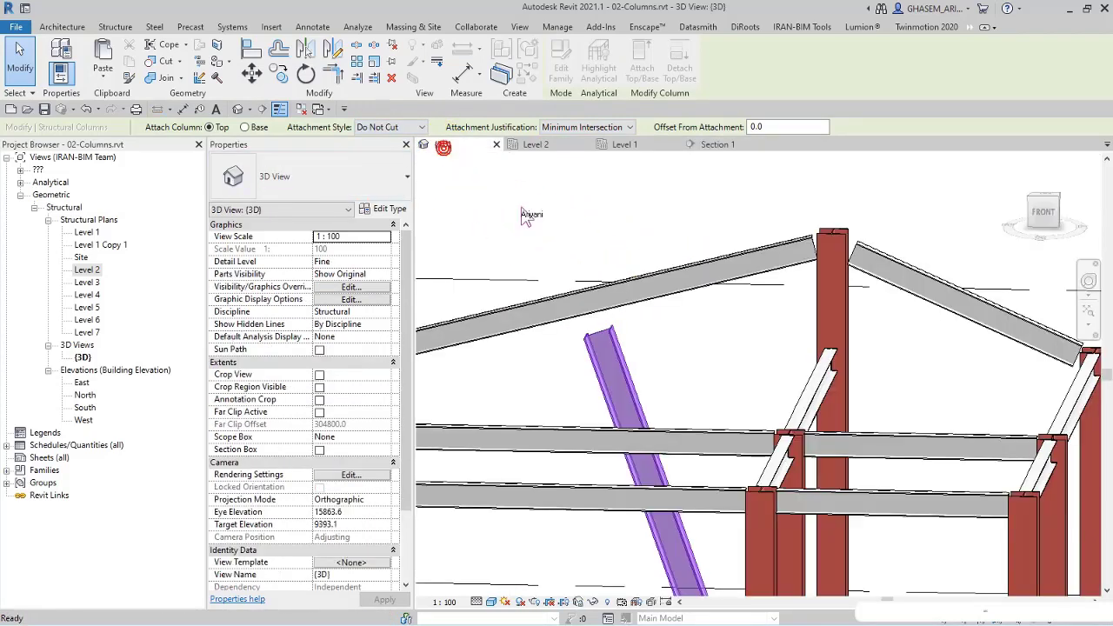
pyautogui.rightClick(597, 231)
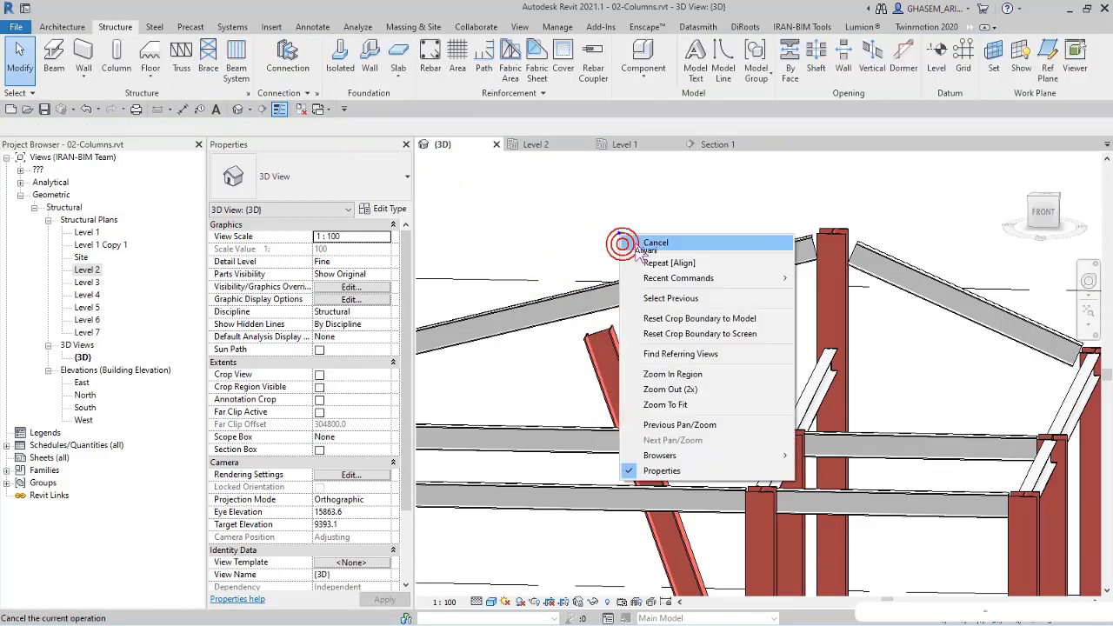
pyautogui.click(611, 238)
pyautogui.moveTo(683, 345)
pyautogui.keyDown('shift'); pyautogui.mouseDown(button='middle')
pyautogui.moveTo(490, 348)
pyautogui.moveTo(447, 286)
pyautogui.moveTo(510, 310)
pyautogui.moveTo(584, 405)
pyautogui.moveTo(683, 113)
pyautogui.mouseUp(button='middle'); pyautogui.keyUp('shift')
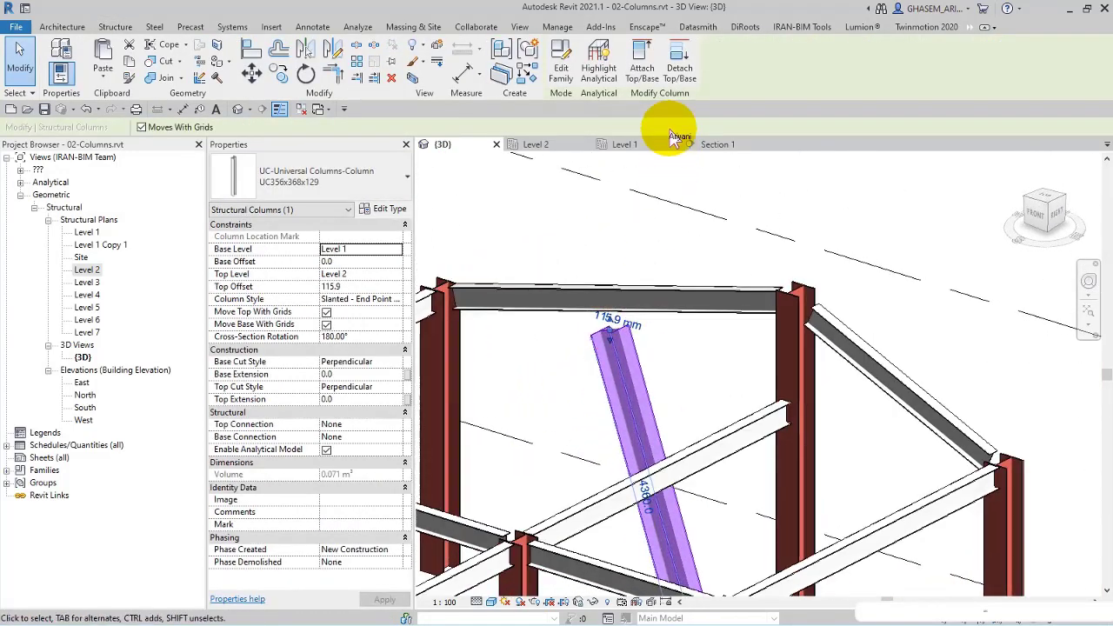
pyautogui.click(644, 56)
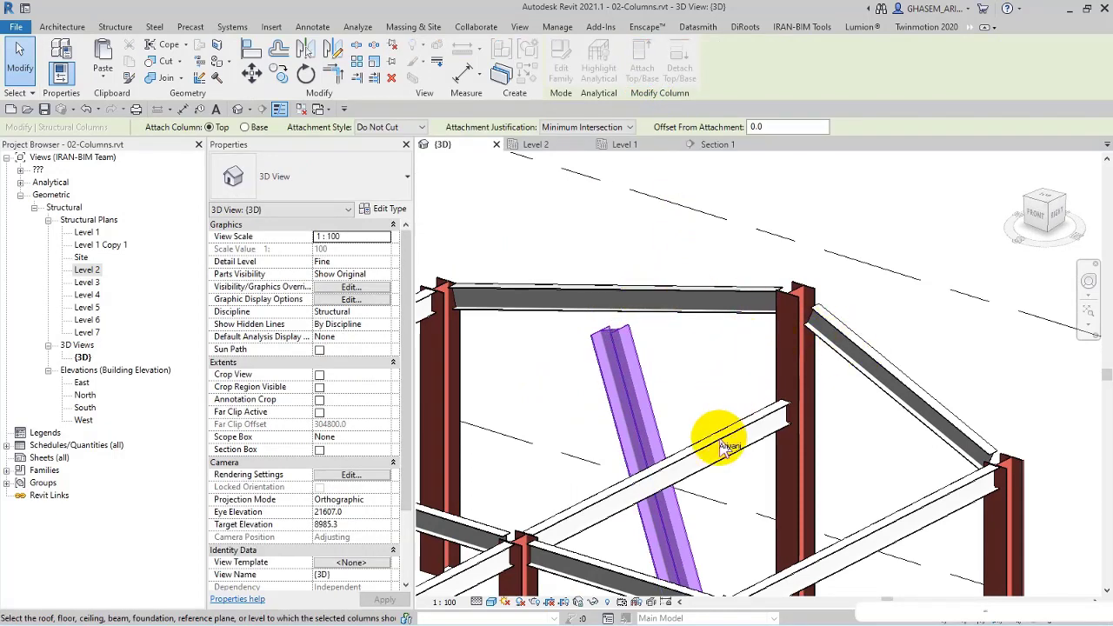
pyautogui.click(628, 324)
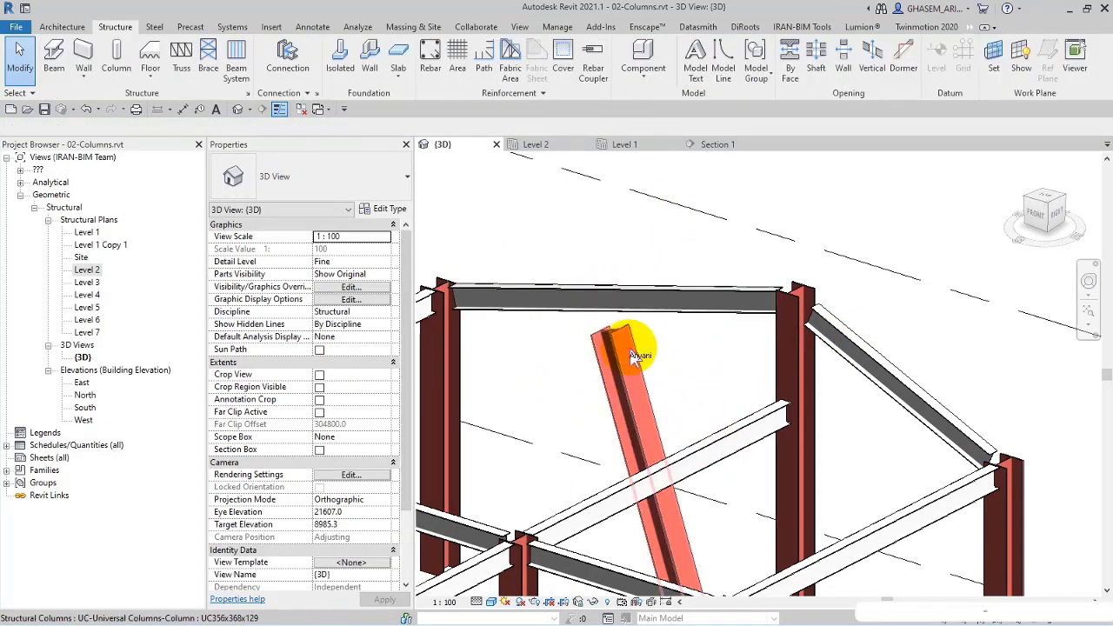
pyautogui.click(717, 143)
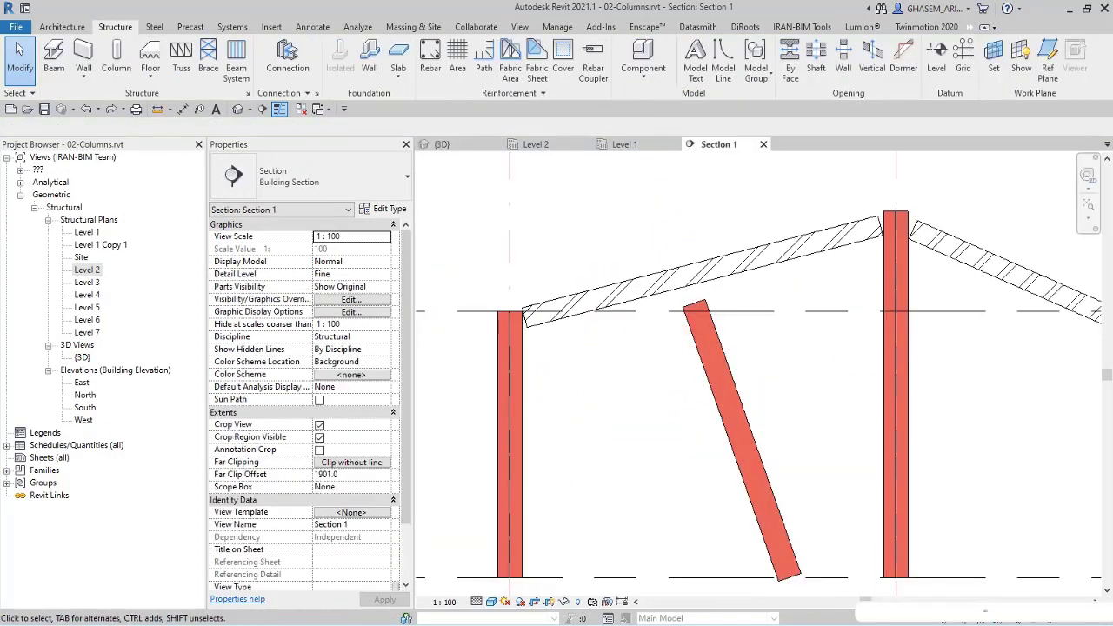
# - Stretch the column top toward the beam and reset its style to Vertical
pyautogui.click(707, 398)
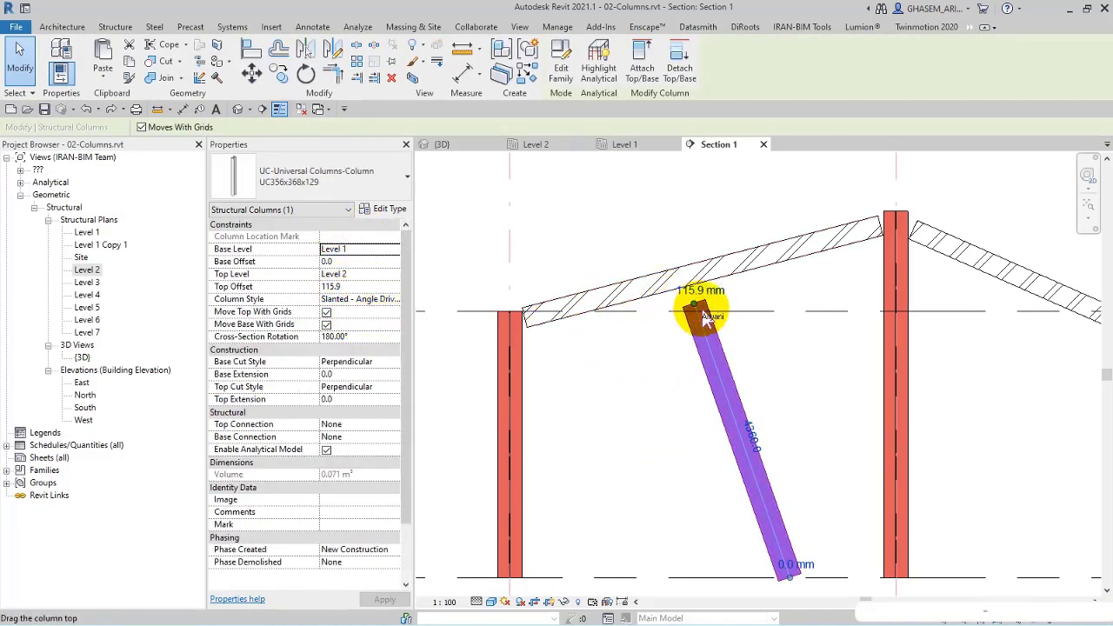
pyautogui.scroll(2, 696, 294)
pyautogui.moveTo(696, 293)
pyautogui.mouseDown()
pyautogui.moveTo(687, 265)
pyautogui.moveTo(676, 293)
pyautogui.mouseUp()
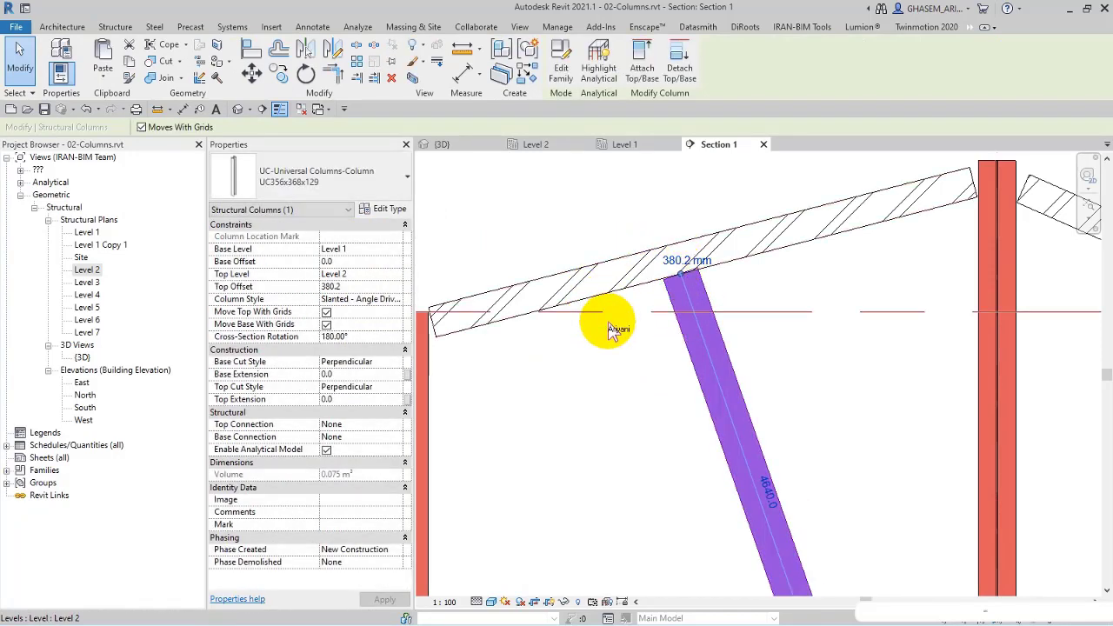
pyautogui.scroll(-3, 760, 338)
pyautogui.click(384, 302)
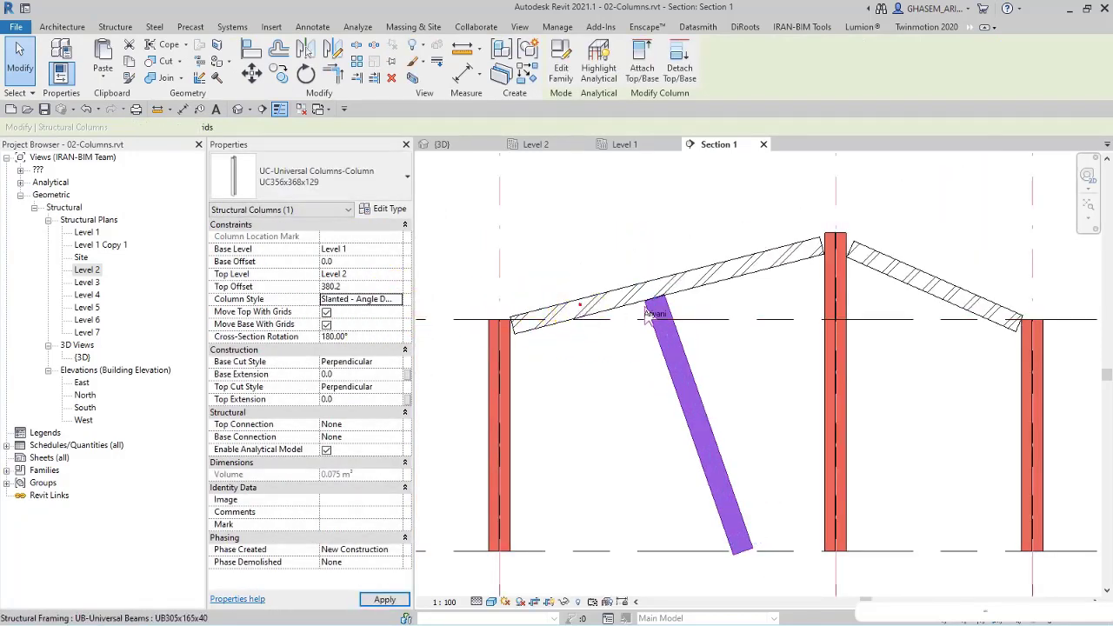
pyautogui.moveTo(687, 315); pyautogui.dragTo(744, 339)
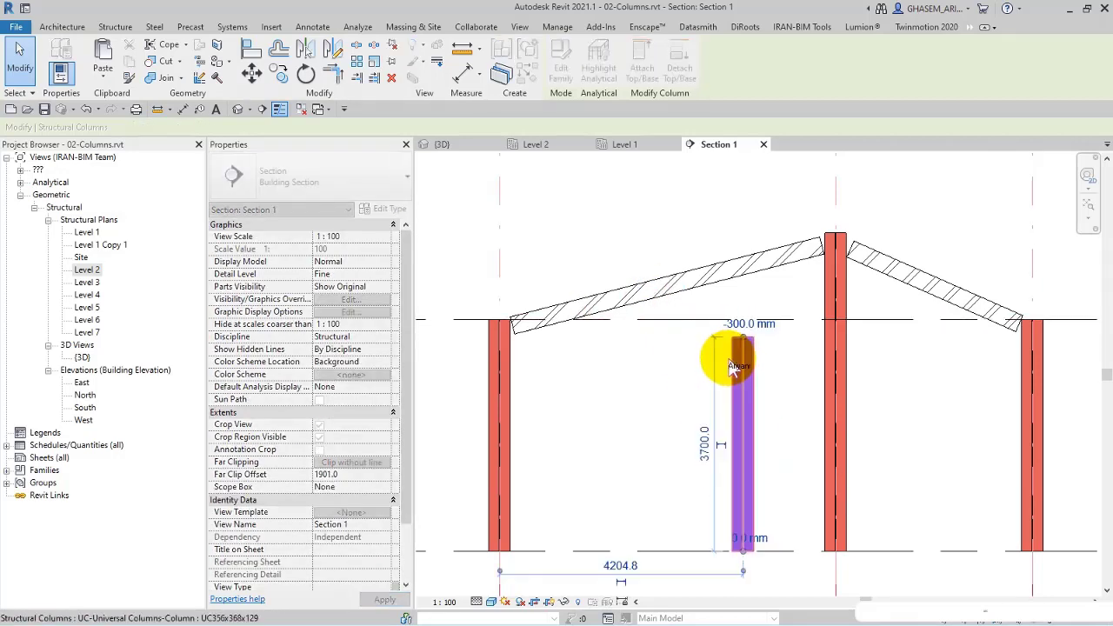
pyautogui.click(391, 299)
pyautogui.click(361, 311)
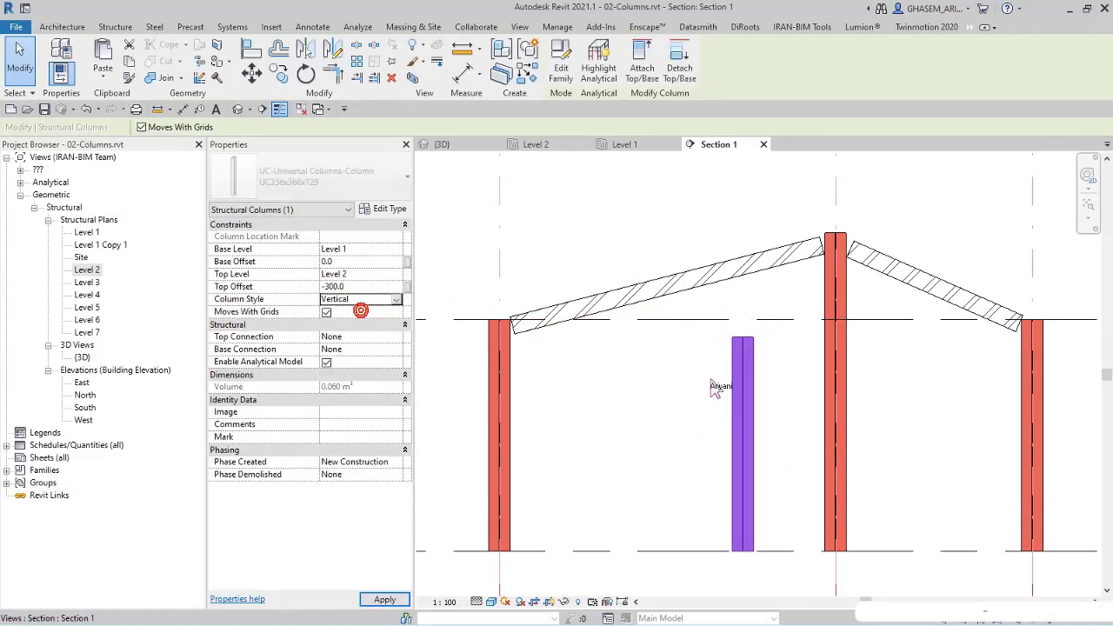
pyautogui.click(704, 217)
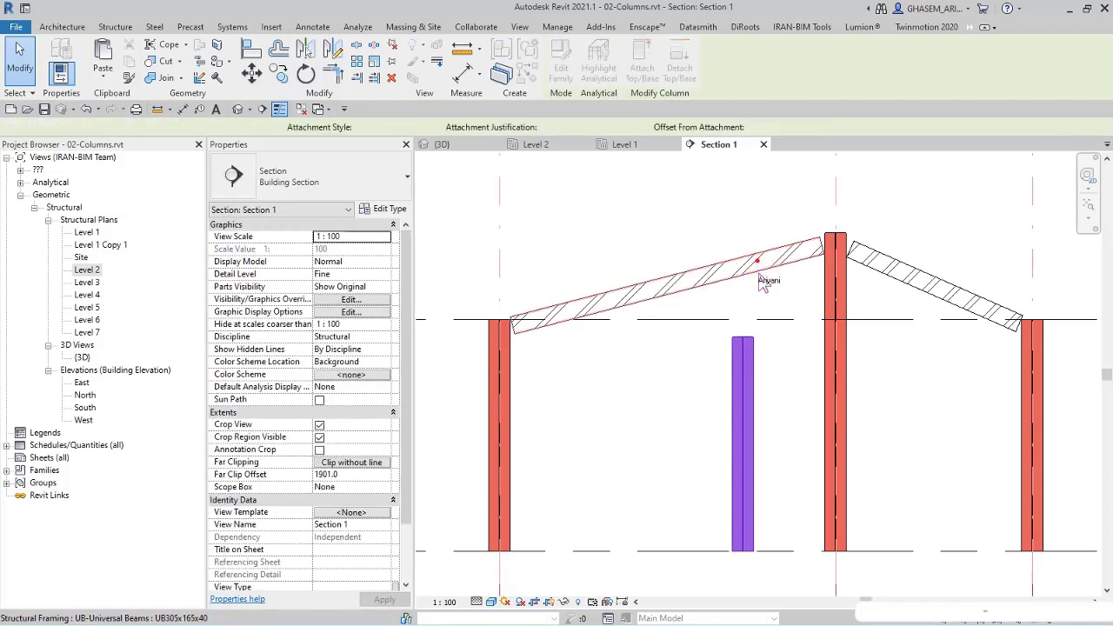
# - Switch the column to Slanted - End Point Driven and tilt its top onto the sloped beam
pyautogui.click(755, 315)
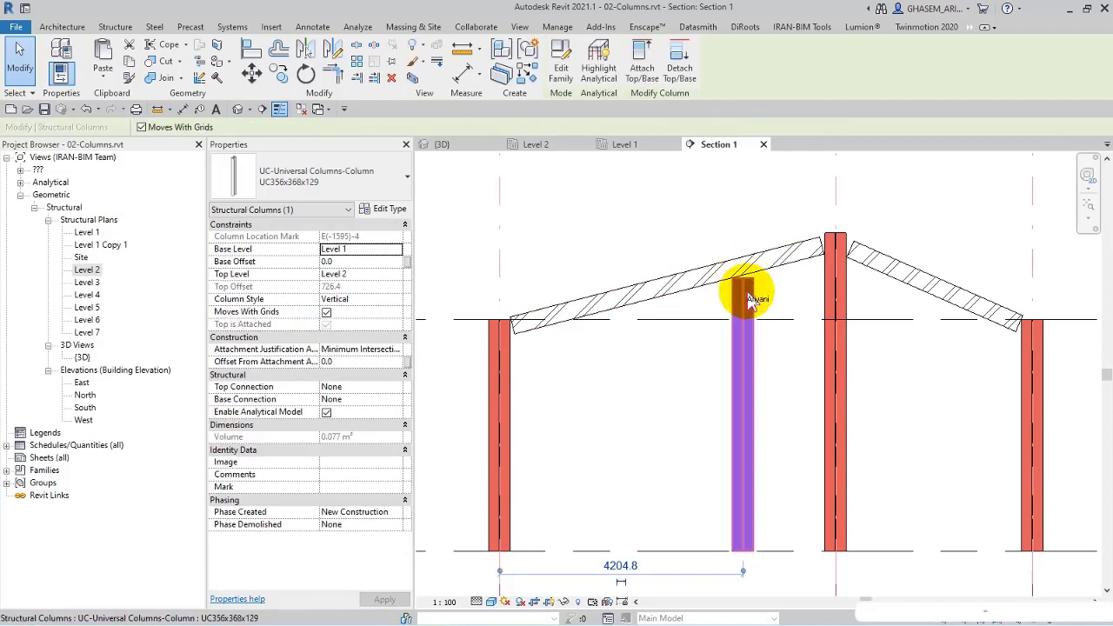
pyautogui.click(396, 299)
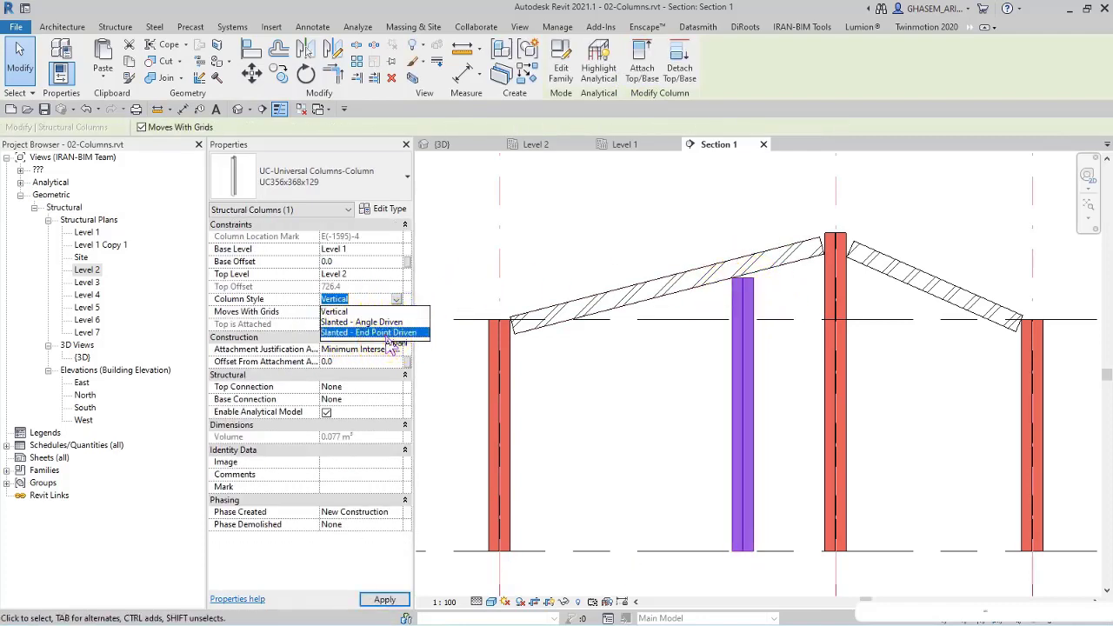
pyautogui.click(390, 334)
pyautogui.click(746, 320)
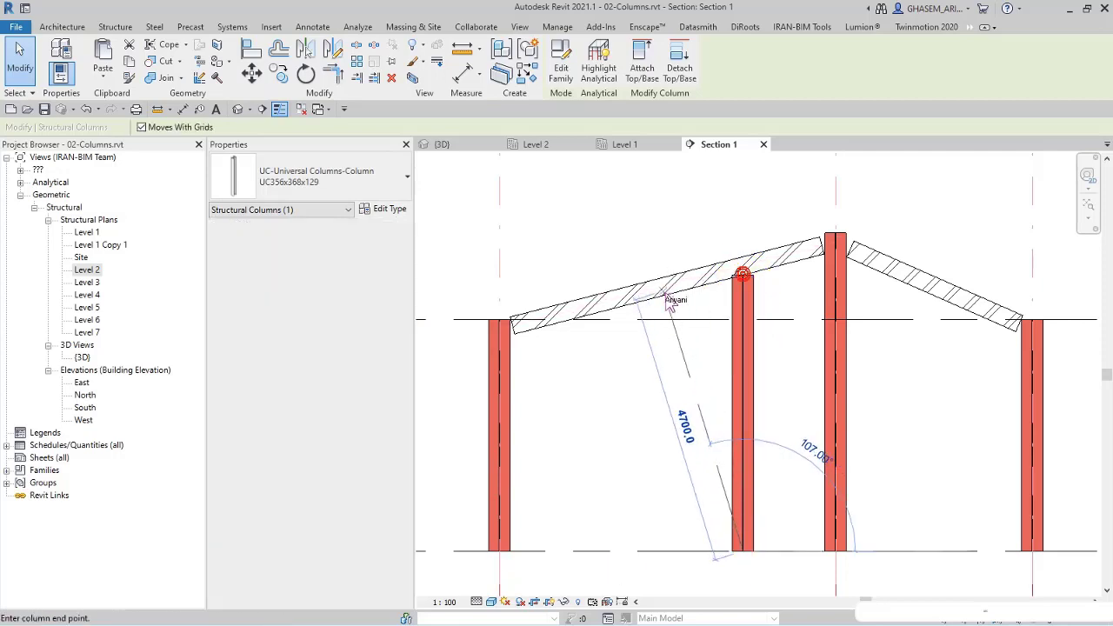
pyautogui.moveTo(746, 280); pyautogui.dragTo(671, 296)
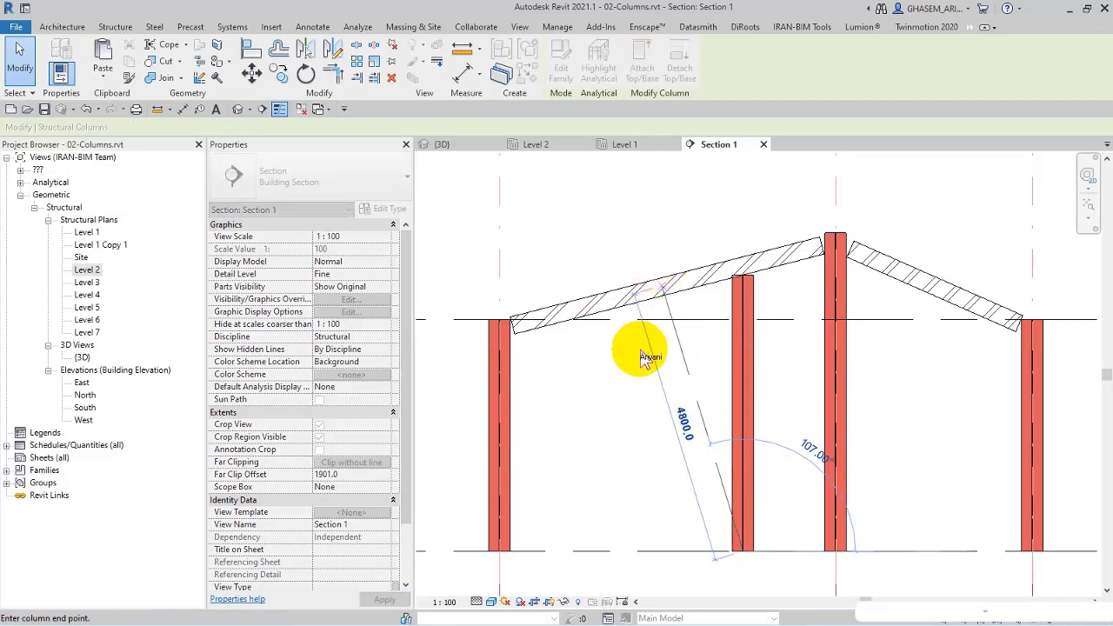
pyautogui.click(668, 294)
pyautogui.scroll(3, 670, 311)
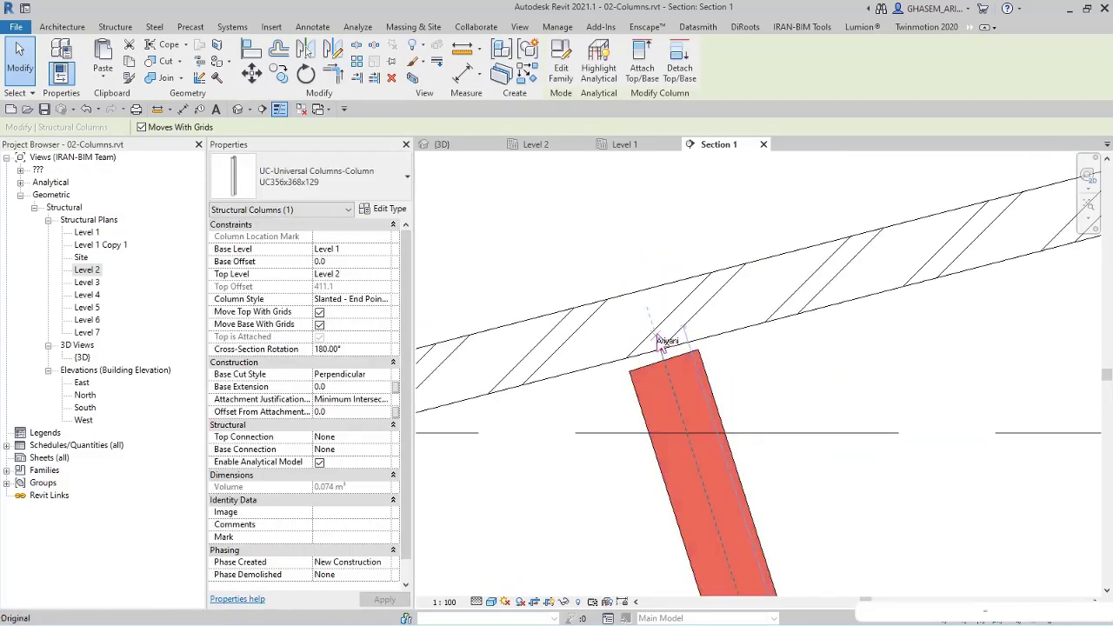
pyautogui.click(652, 323)
pyautogui.click(670, 372)
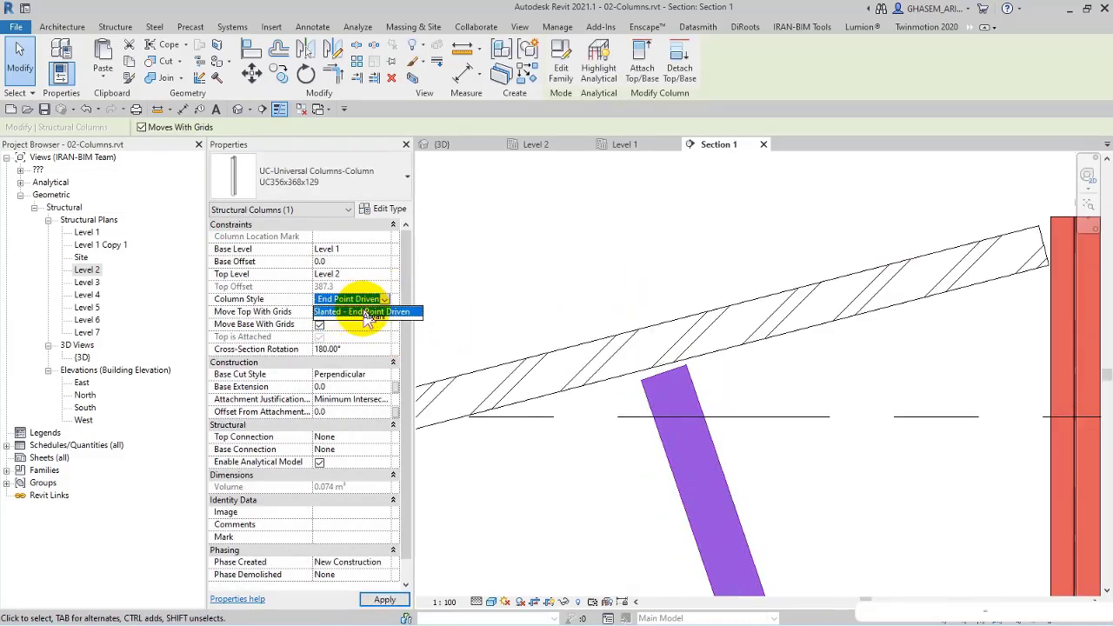
pyautogui.click(385, 311)
pyautogui.scroll(3, 651, 323)
pyautogui.scroll(-3, 651, 323)
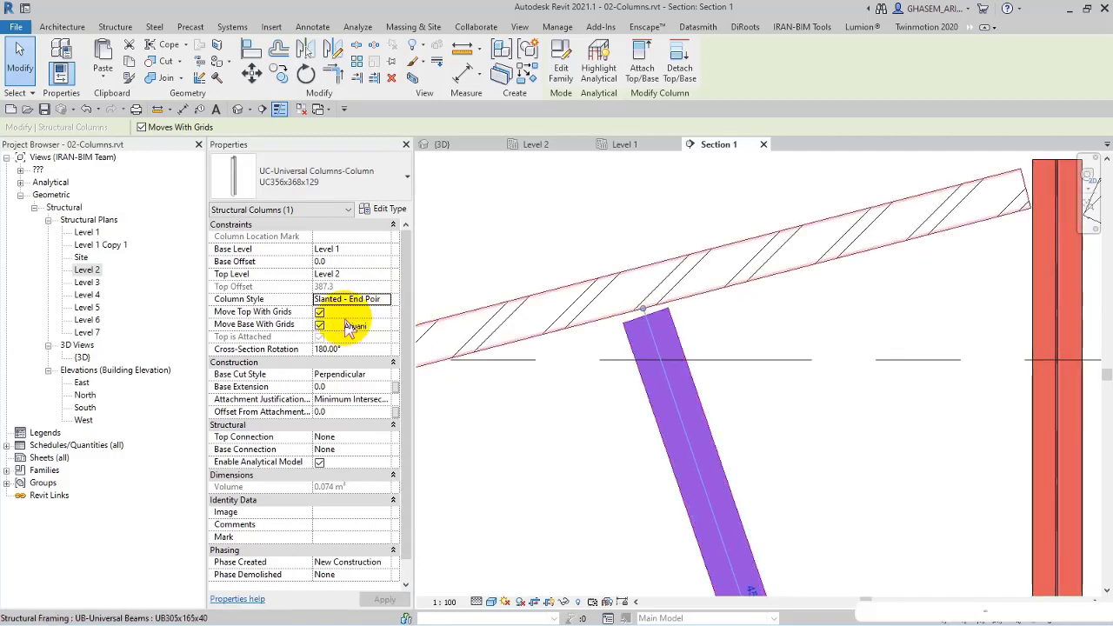
# - Set Attachment Justification to Tangent with an Offset From Attachment of 50, then 100
pyautogui.click(374, 399)
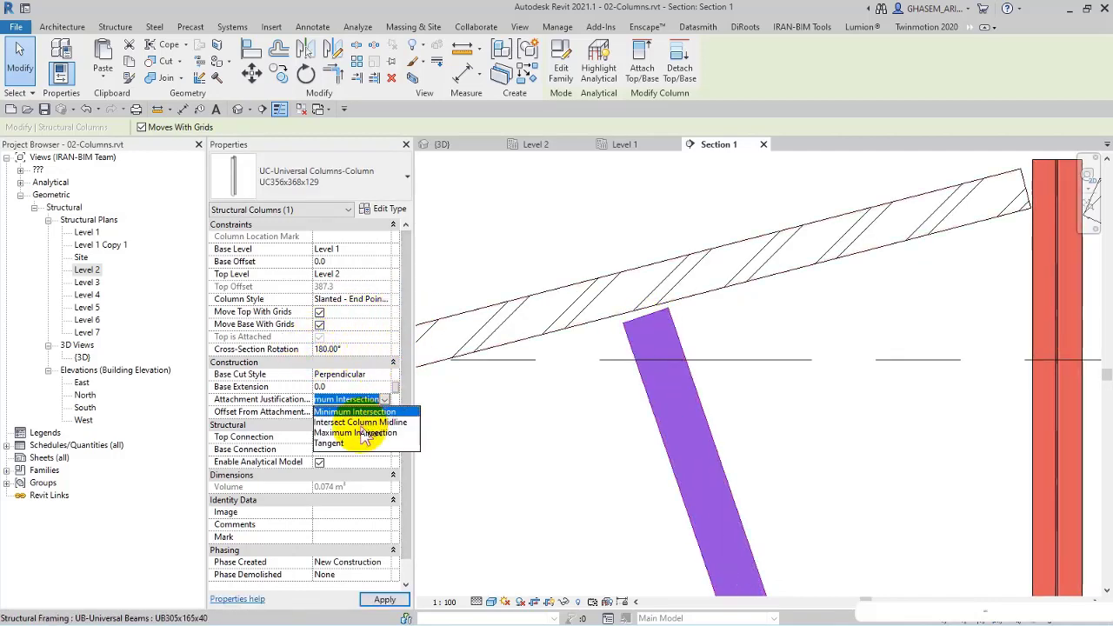
pyautogui.click(359, 446)
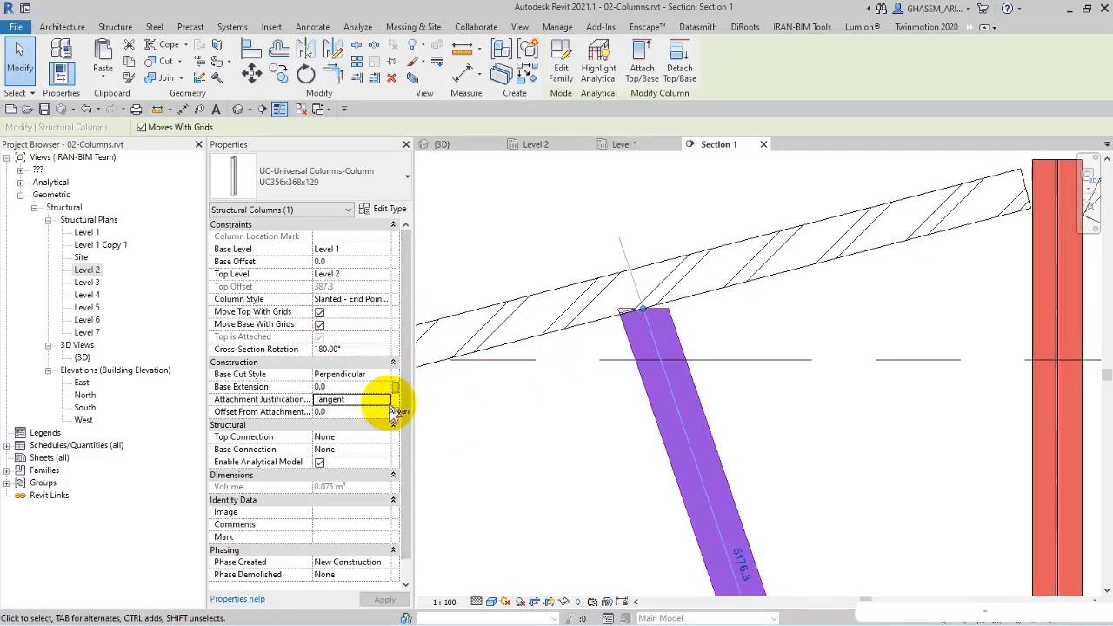
pyautogui.write('50')
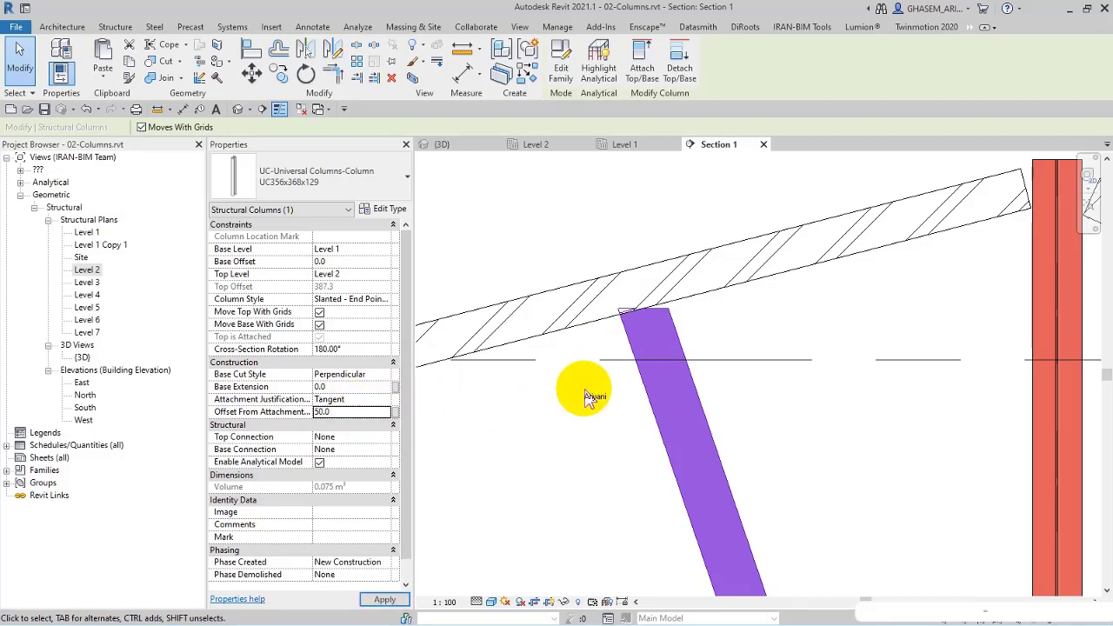
pyautogui.click(363, 417)
pyautogui.write('100')
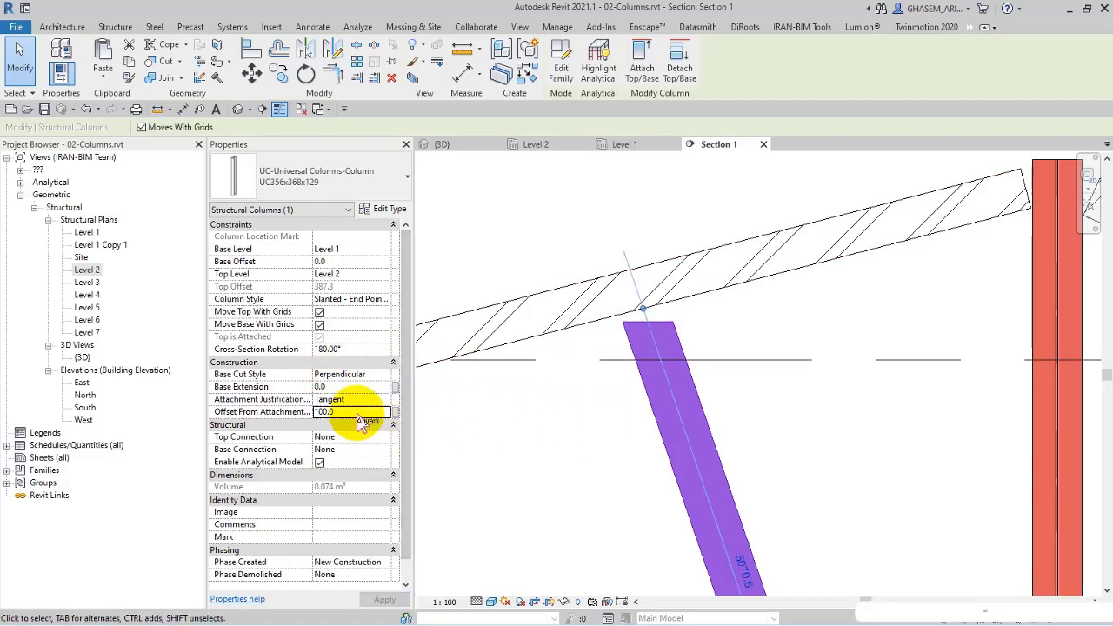
pyautogui.click(357, 416)
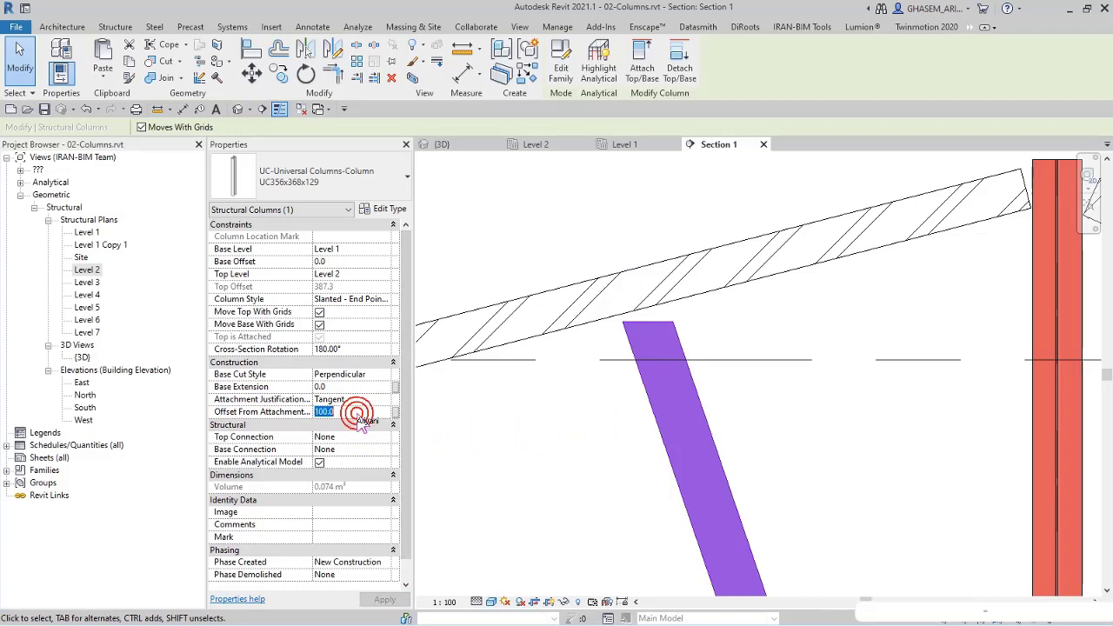
pyautogui.click(577, 433)
pyautogui.scroll(-2, 700, 326)
pyautogui.scroll(-2, 704, 331)
pyautogui.scroll(-2, 709, 335)
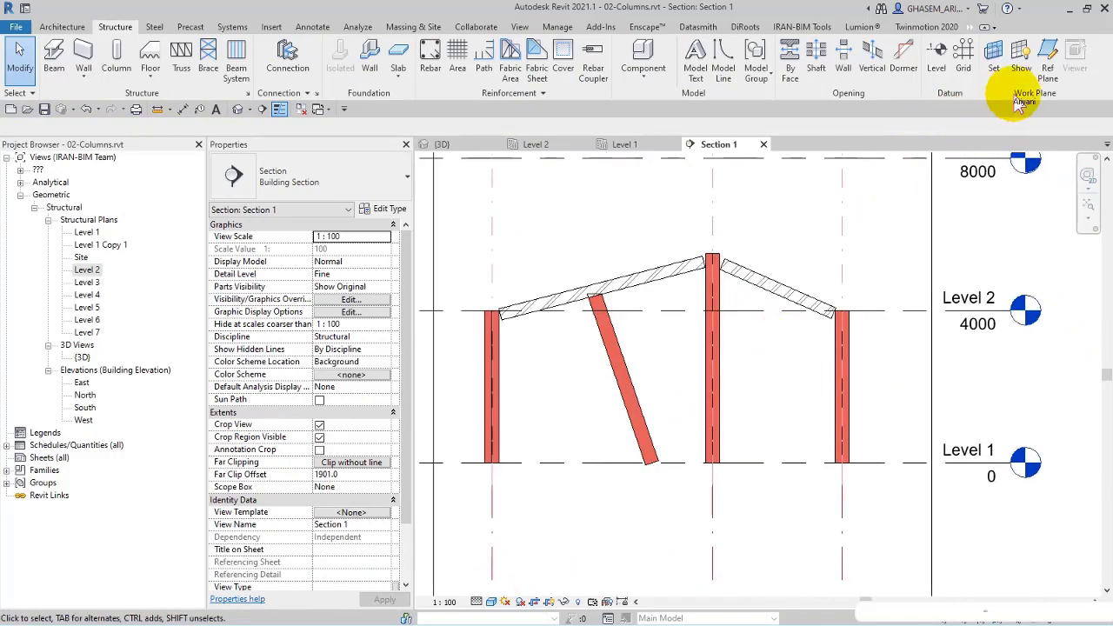
# - Draw a reference plane across the right-hand column and adjust its slope to about 28°
pyautogui.moveTo(656, 382)
pyautogui.mouseDown(button='middle')
pyautogui.moveTo(643, 323)
pyautogui.moveTo(681, 350)
pyautogui.mouseUp(button='middle')
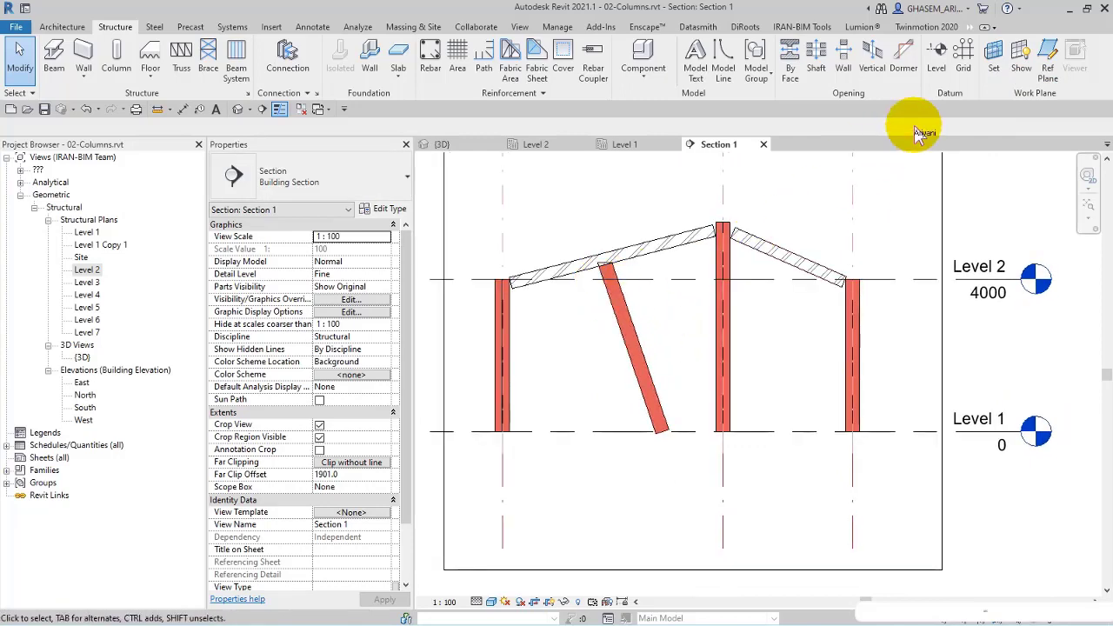
pyautogui.moveTo(820, 311); pyautogui.dragTo(848, 313, button='middle')
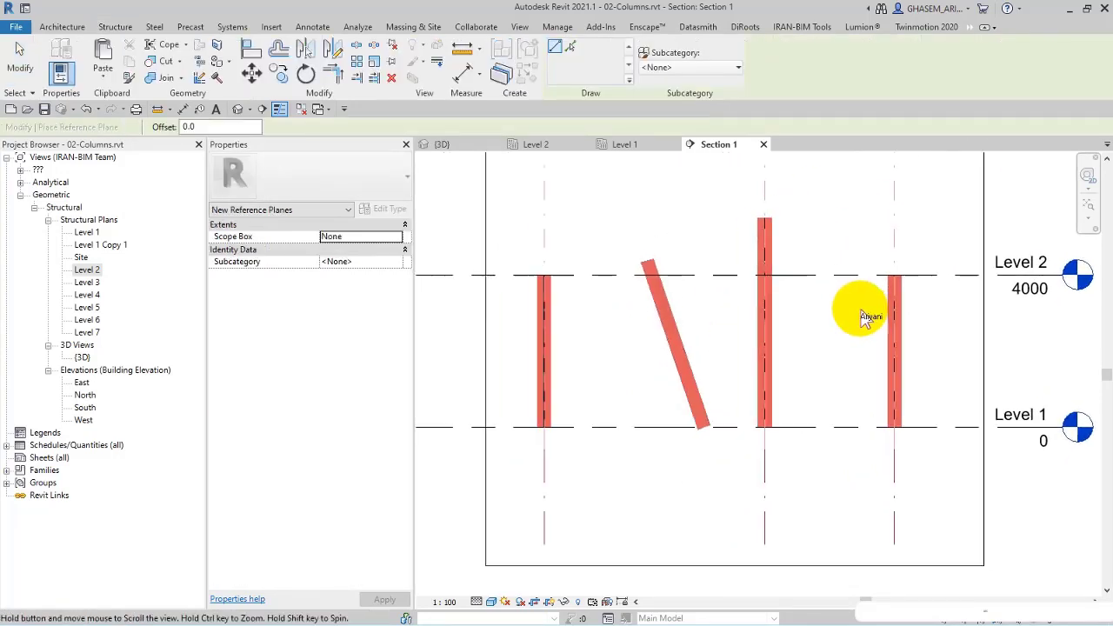
pyautogui.click(959, 369)
pyautogui.click(19, 61)
pyautogui.click(822, 372)
pyautogui.scroll(2, 826, 379)
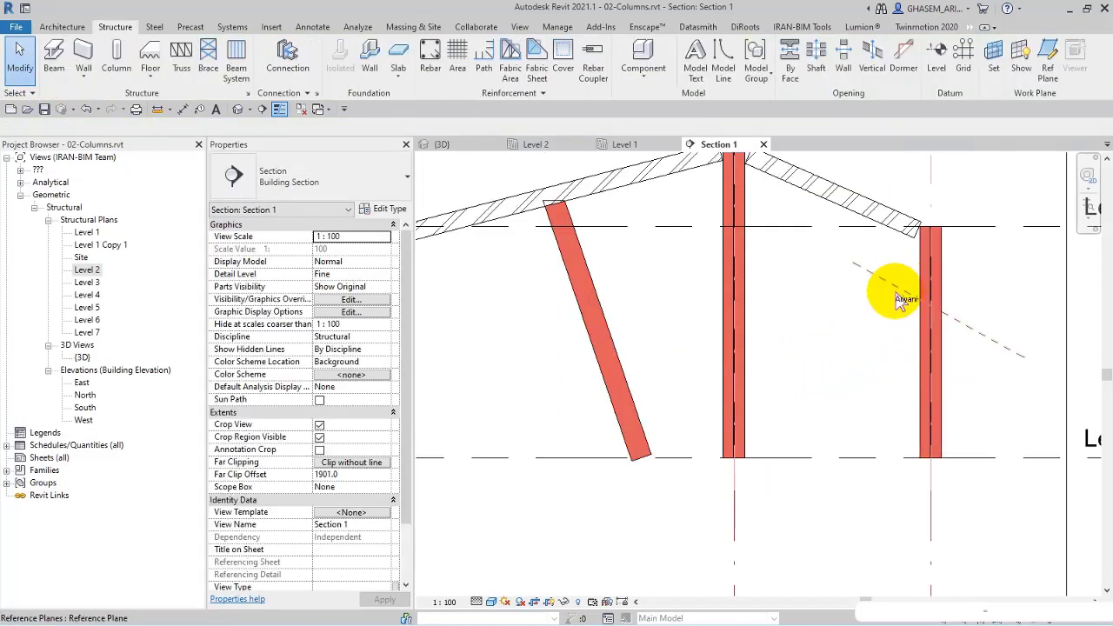
pyautogui.click(902, 300)
pyautogui.moveTo(1029, 363); pyautogui.dragTo(864, 363, button='middle')
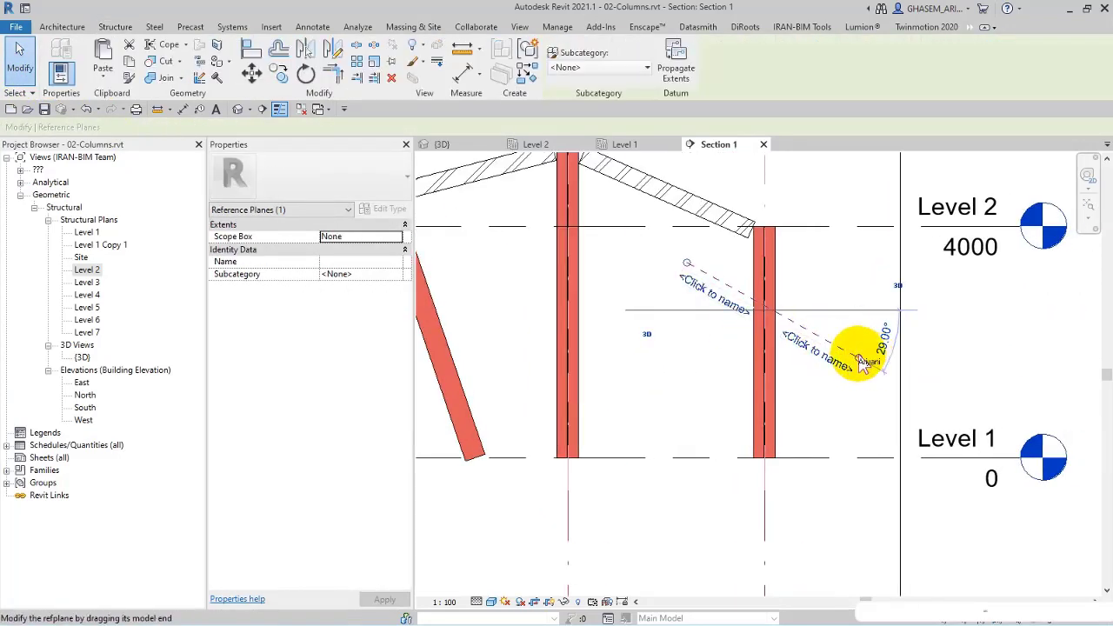
pyautogui.click(839, 383)
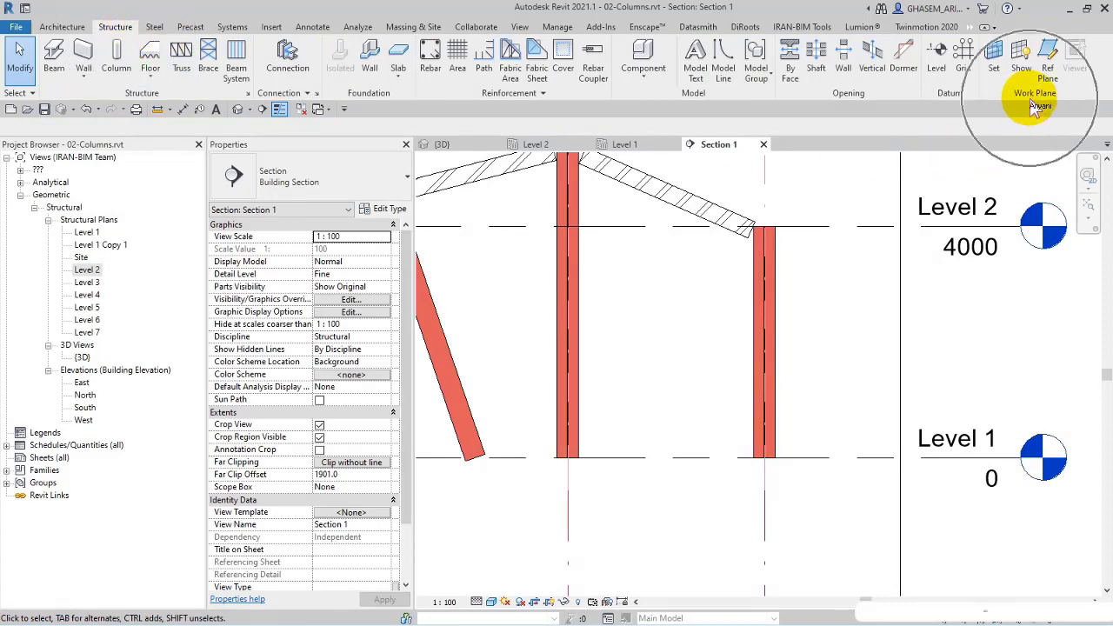
# - Start a second reference plane by its start and end points
pyautogui.click(1048, 70)
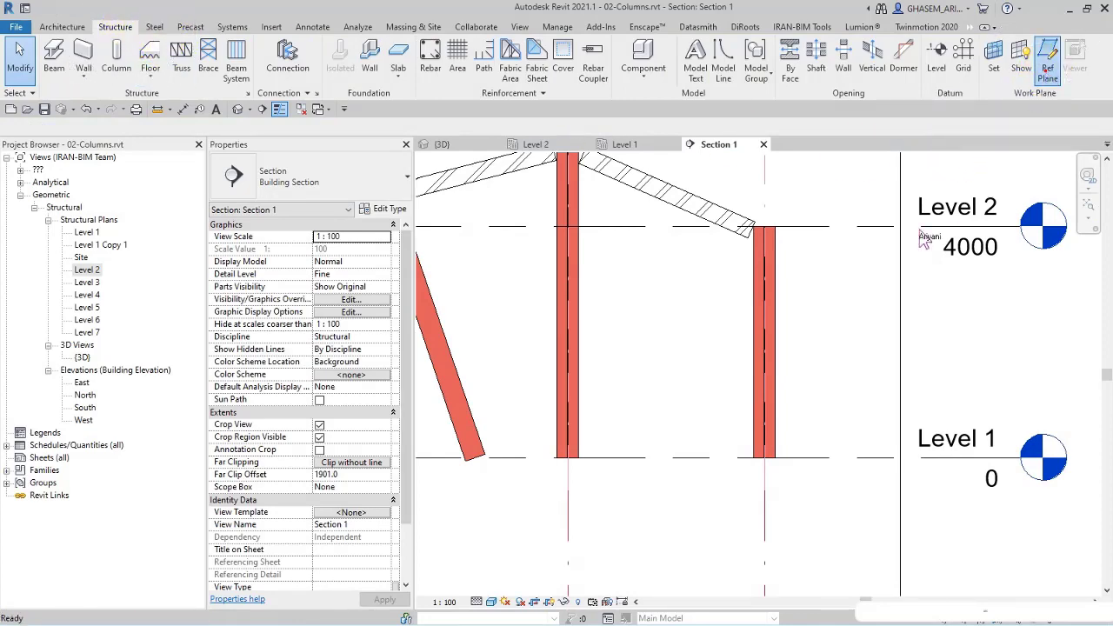
pyautogui.click(693, 258)
pyautogui.click(856, 346)
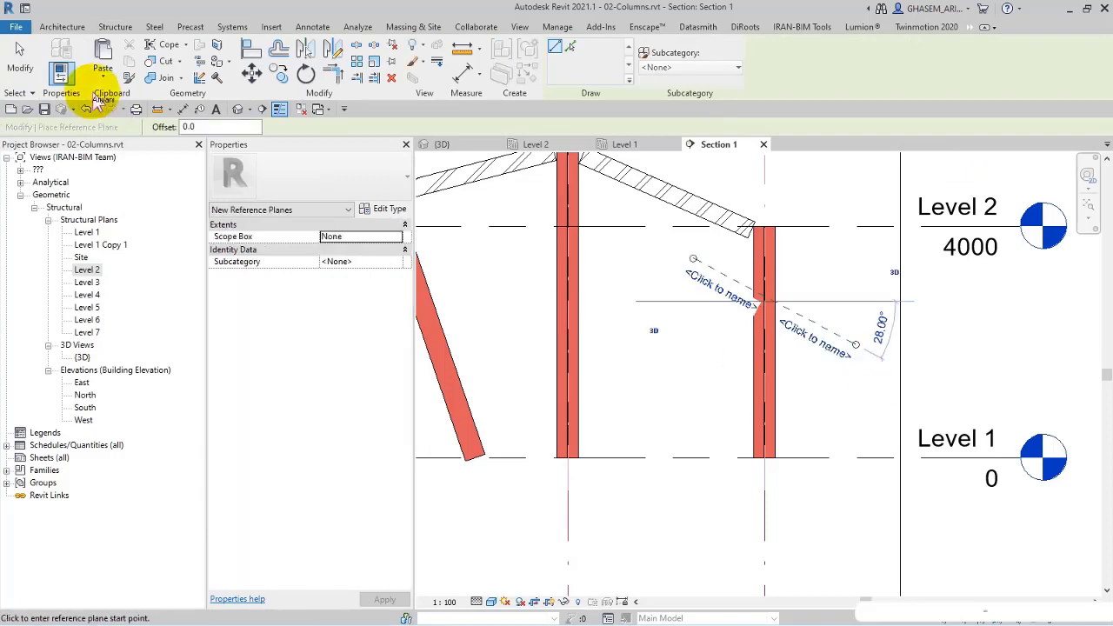
# - Attach the right column's top to the sloped reference plane, unjoining elements when prompted
pyautogui.click(19, 61)
pyautogui.click(762, 360)
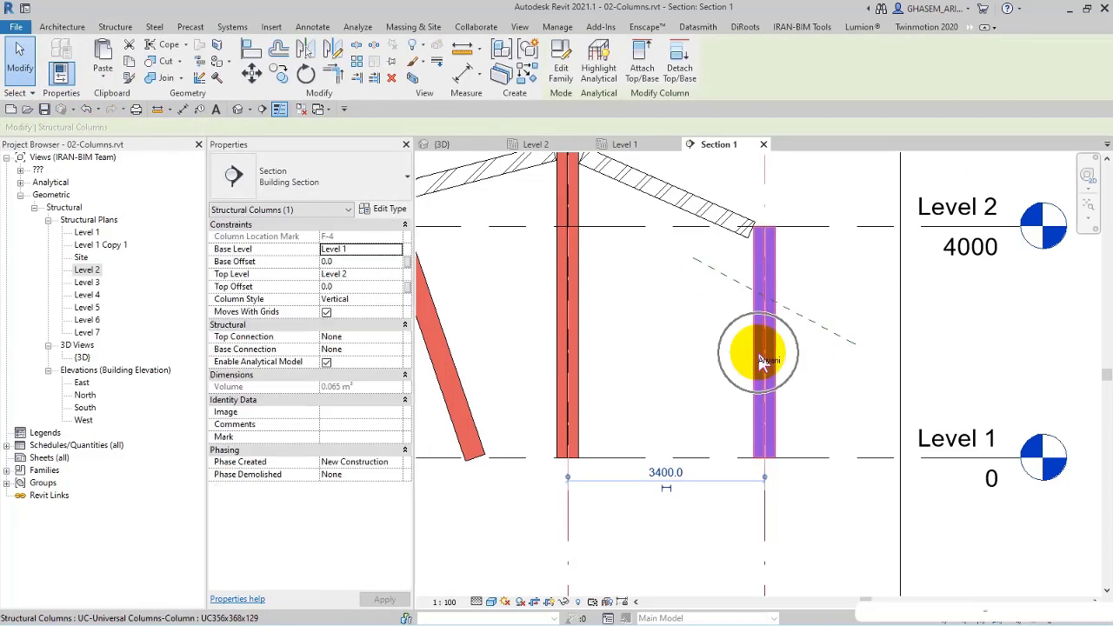
pyautogui.click(642, 65)
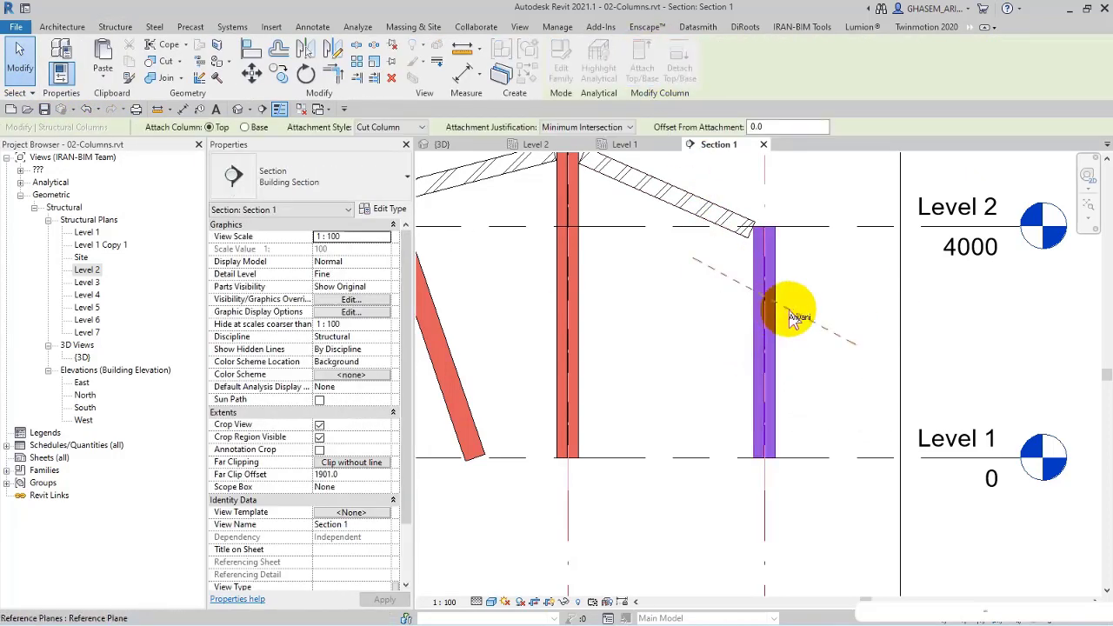
pyautogui.click(797, 313)
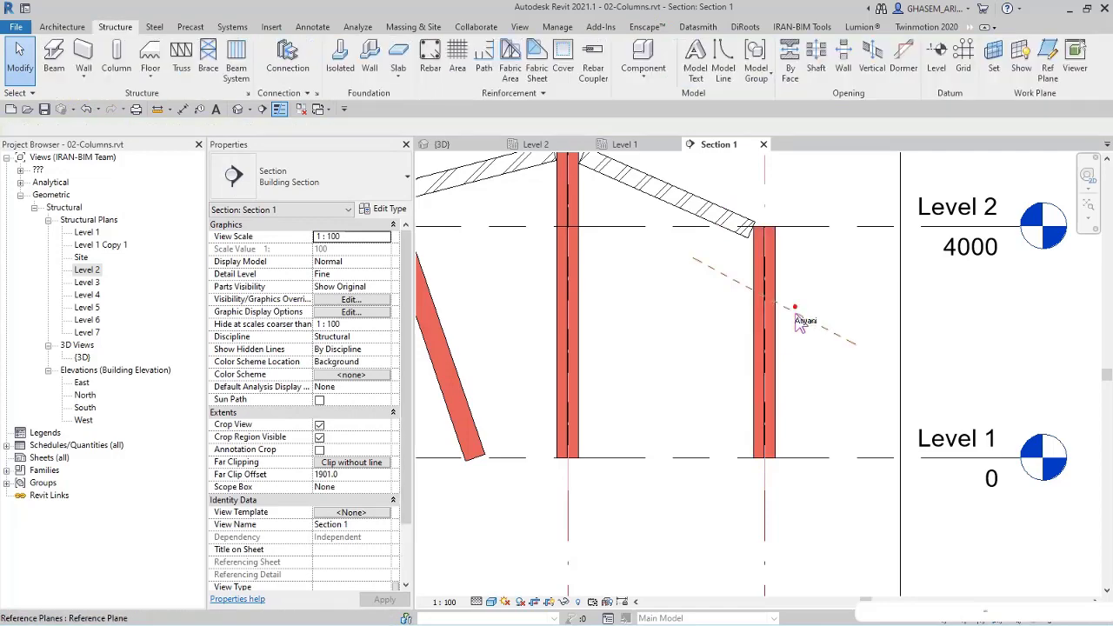
pyautogui.click(779, 364)
pyautogui.click(713, 275)
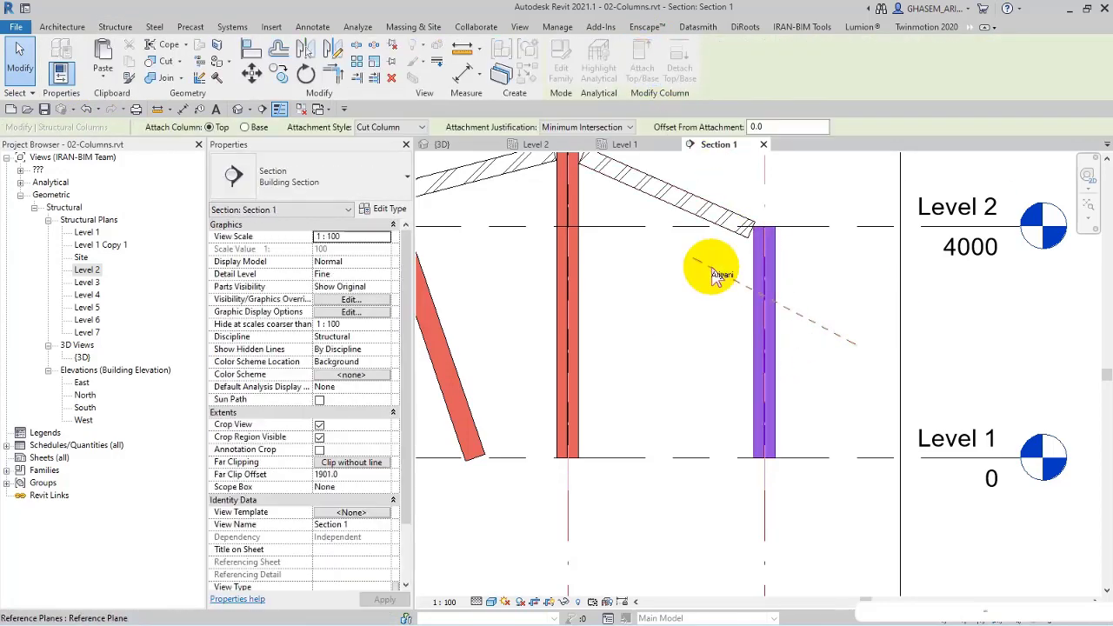
pyautogui.click(684, 302)
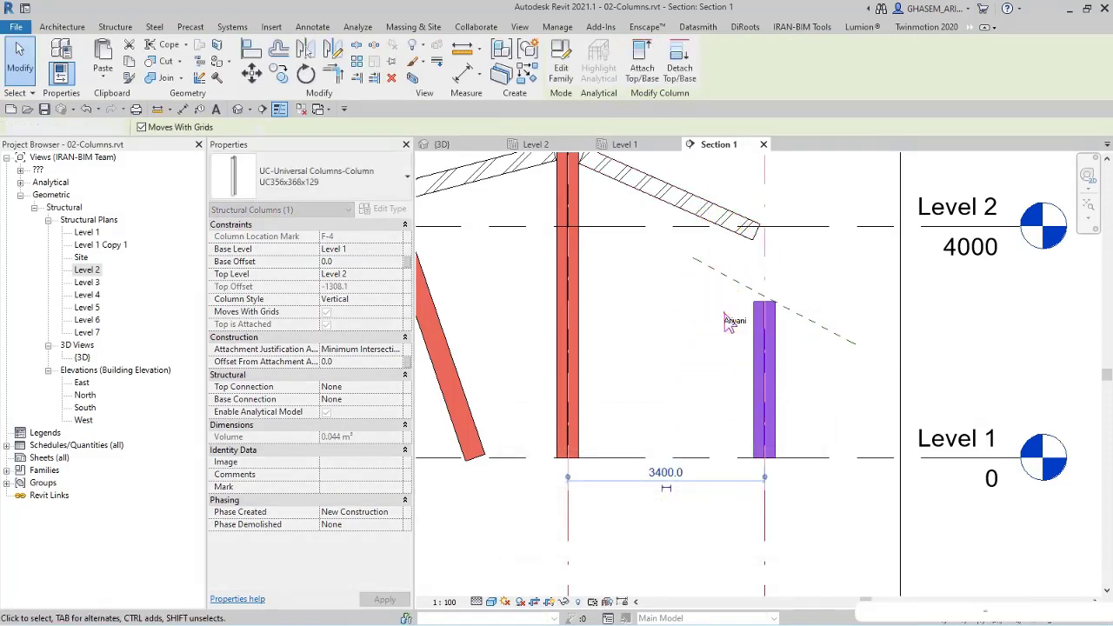
pyautogui.scroll(2, 765, 321)
pyautogui.click(774, 326)
# - Set the column's top Attachment Justification to Maximum Intersection and switch to the Level 2 plan
pyautogui.click(771, 295)
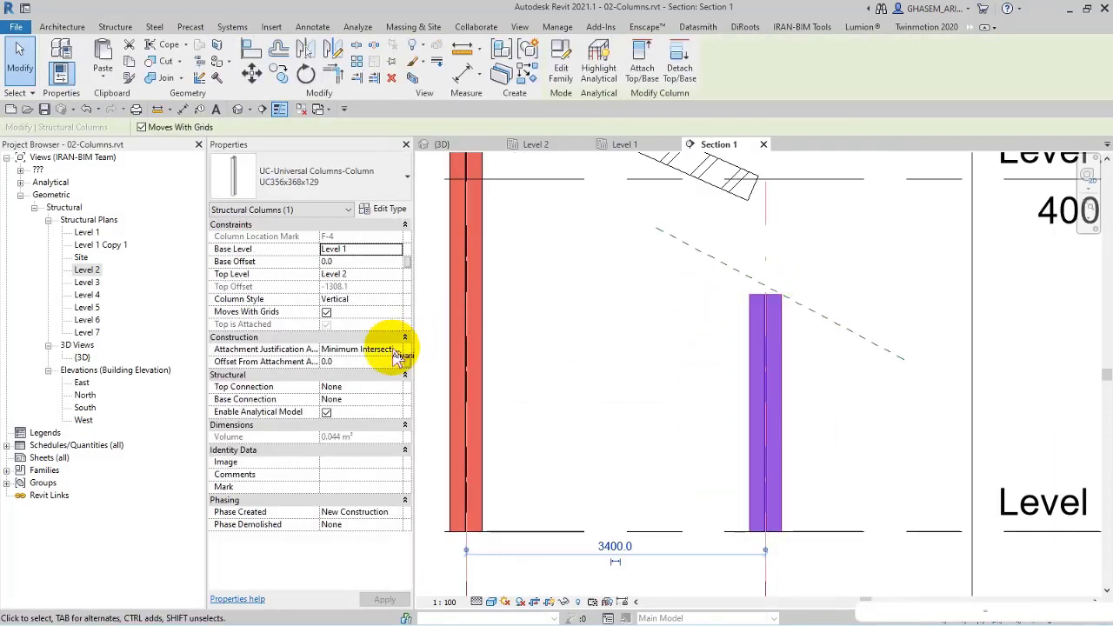
pyautogui.click(374, 383)
pyautogui.click(650, 357)
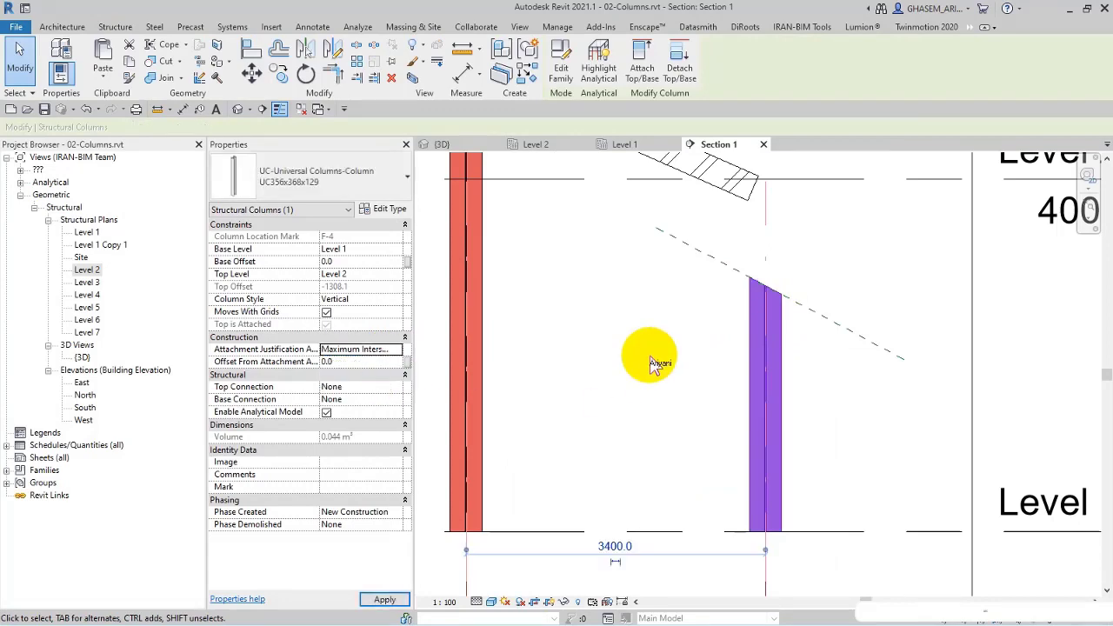
pyautogui.click(694, 358)
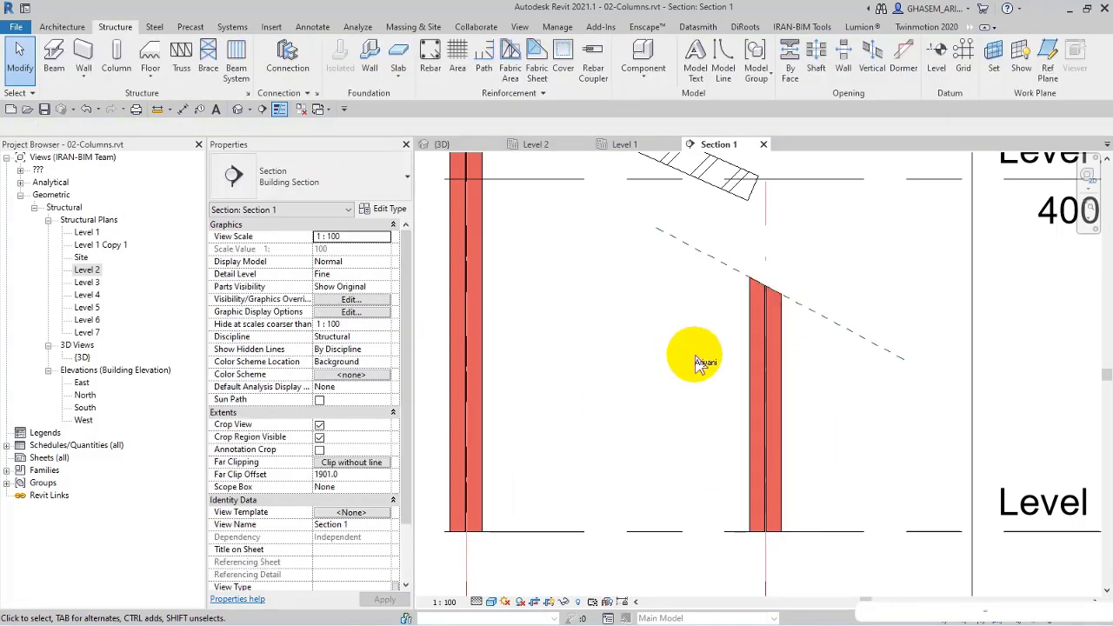
pyautogui.doubleClick(87, 270)
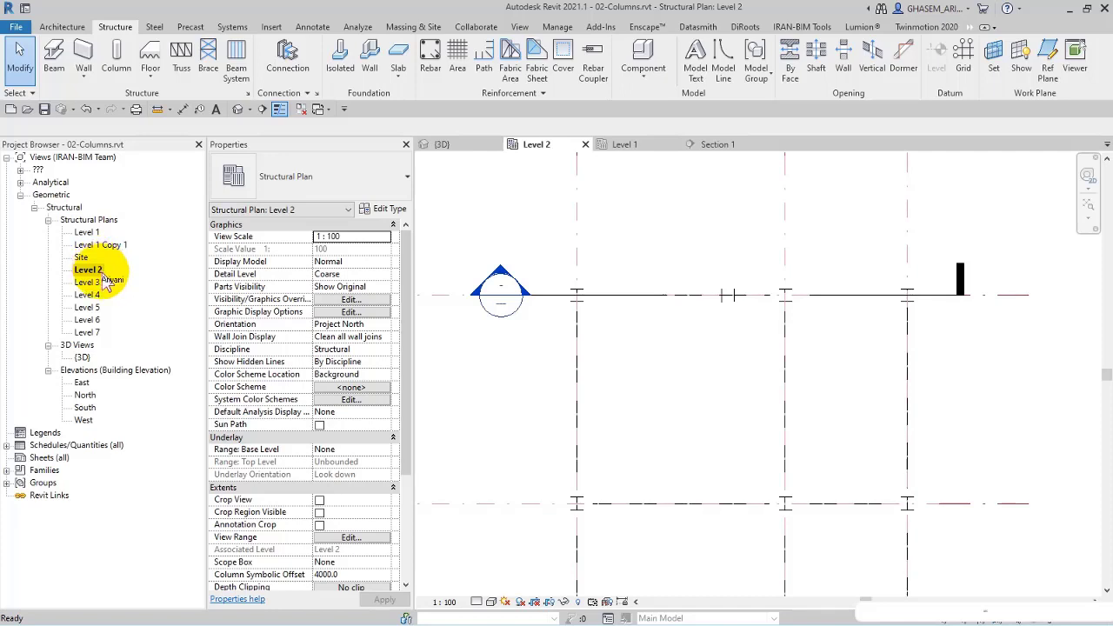
# - With Fine detail level, place a diagonal UB305x165x40 beam from the top column down to the bottom beam
pyautogui.click(493, 588)
pyautogui.moveTo(609, 393); pyautogui.dragTo(522, 339, button='middle')
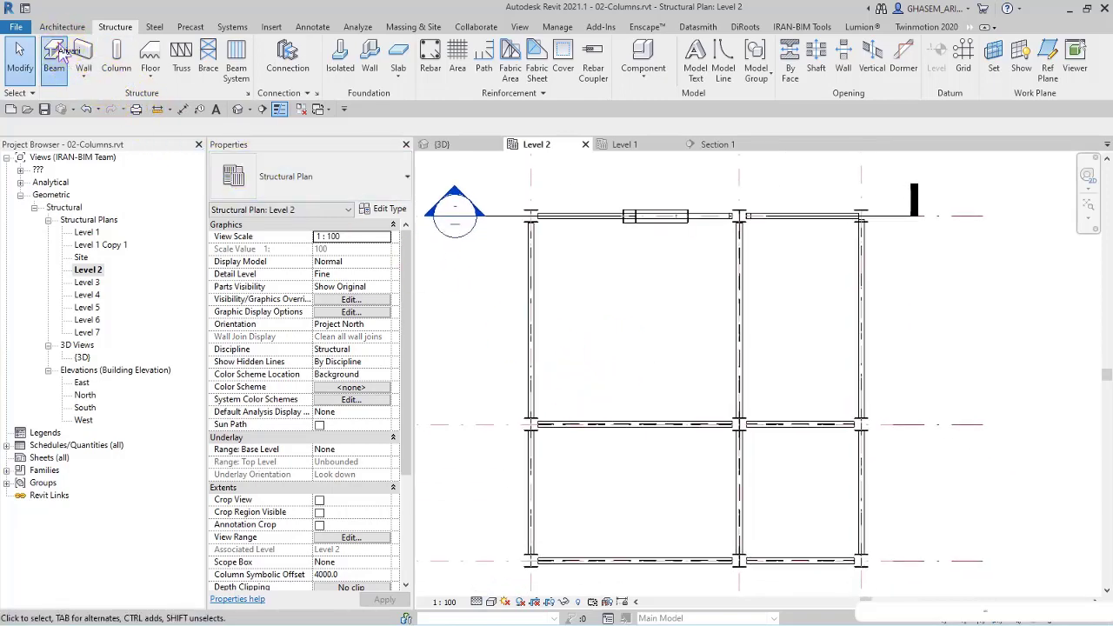
pyautogui.scroll(3, 513, 290)
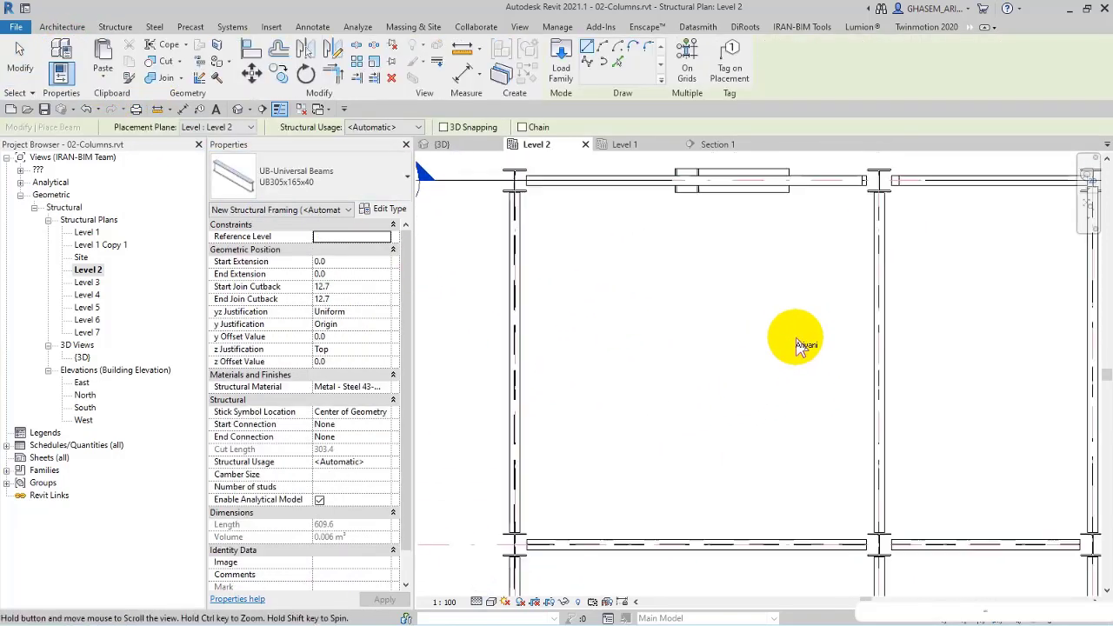
pyautogui.click(878, 189)
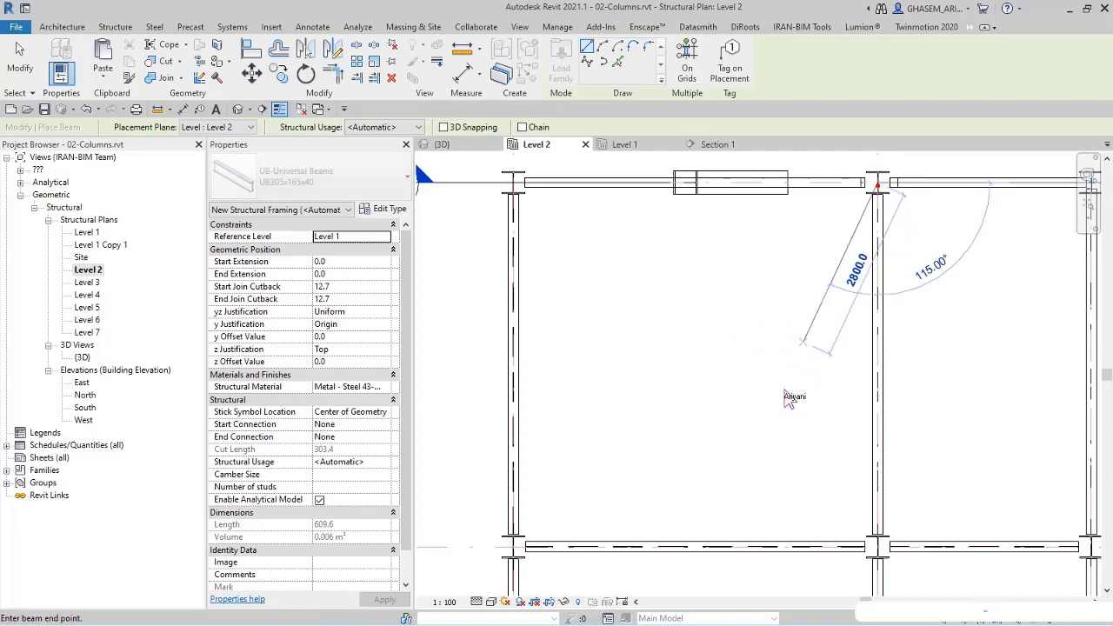
pyautogui.click(714, 545)
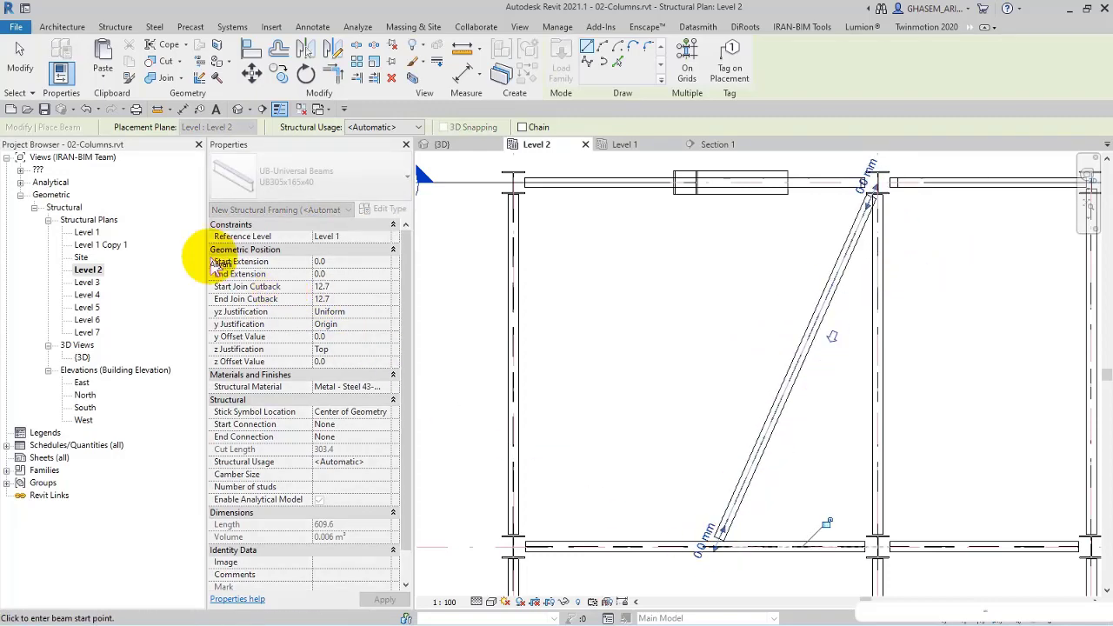
pyautogui.click(19, 60)
pyautogui.moveTo(723, 575); pyautogui.dragTo(700, 428, button='middle')
pyautogui.scroll(2, 695, 426)
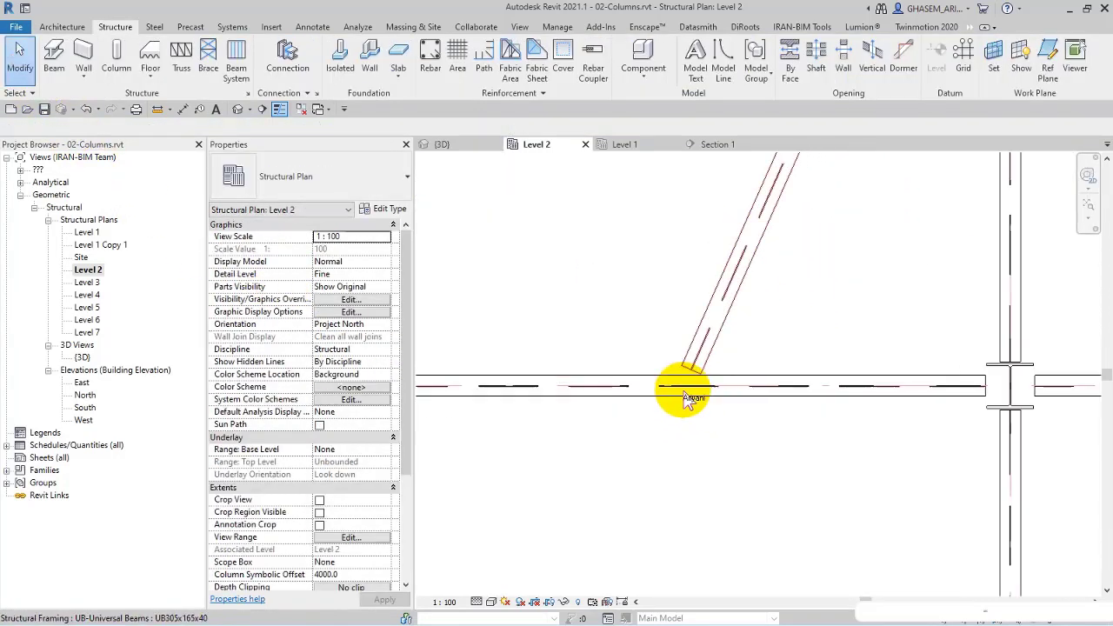
pyautogui.scroll(2, 691, 374)
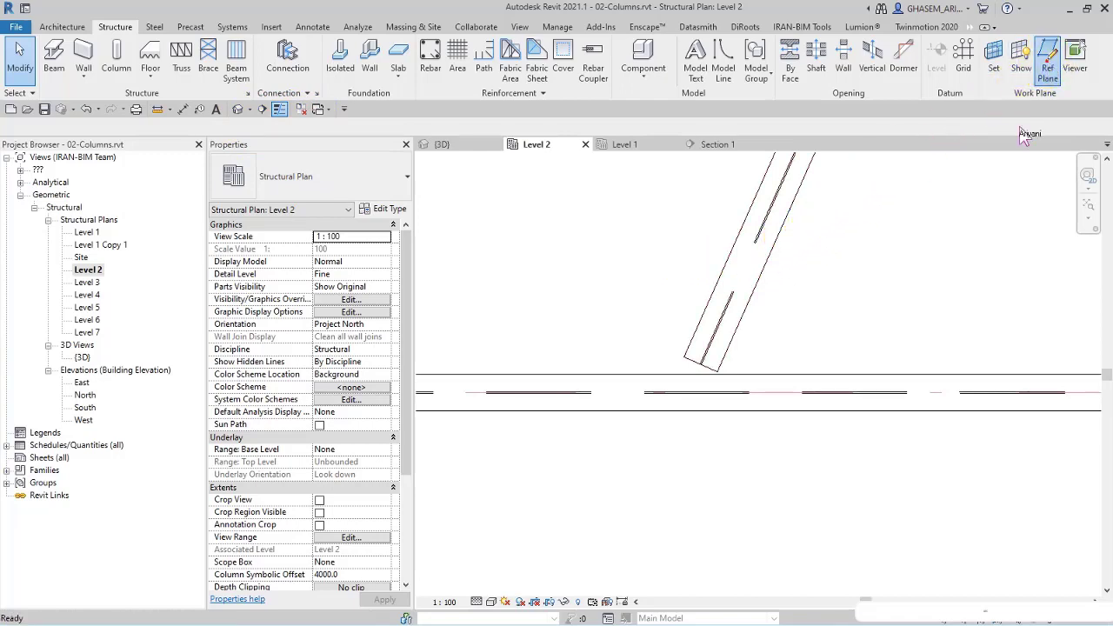
# - Draw a horizontal reference plane just above the bottom beam
pyautogui.click(848, 376)
pyautogui.click(535, 382)
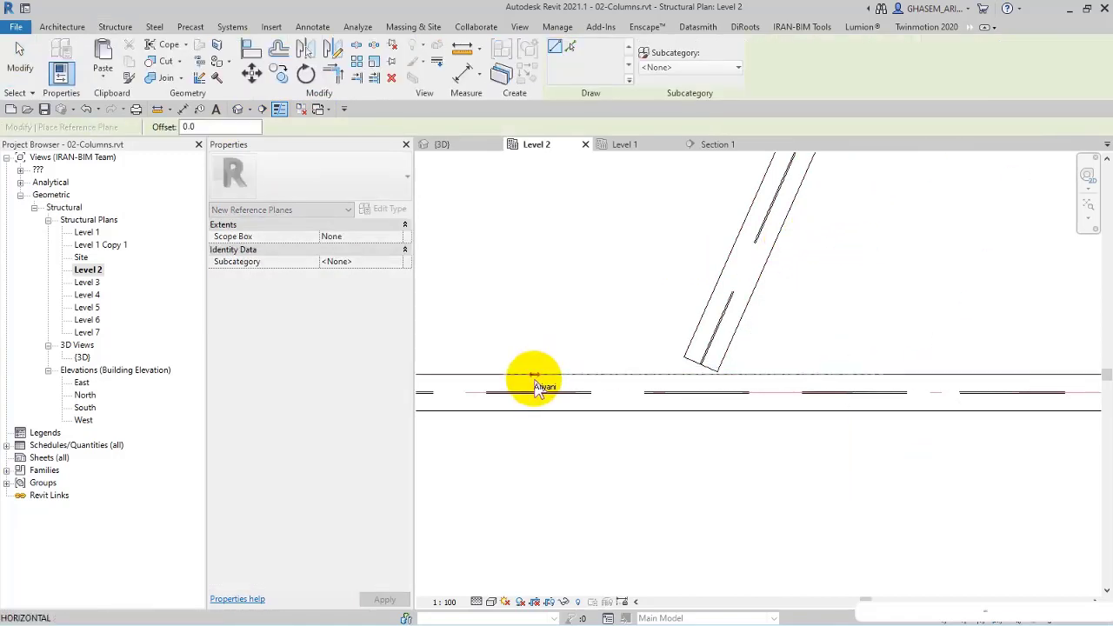
pyautogui.click(31, 67)
pyautogui.click(34, 68)
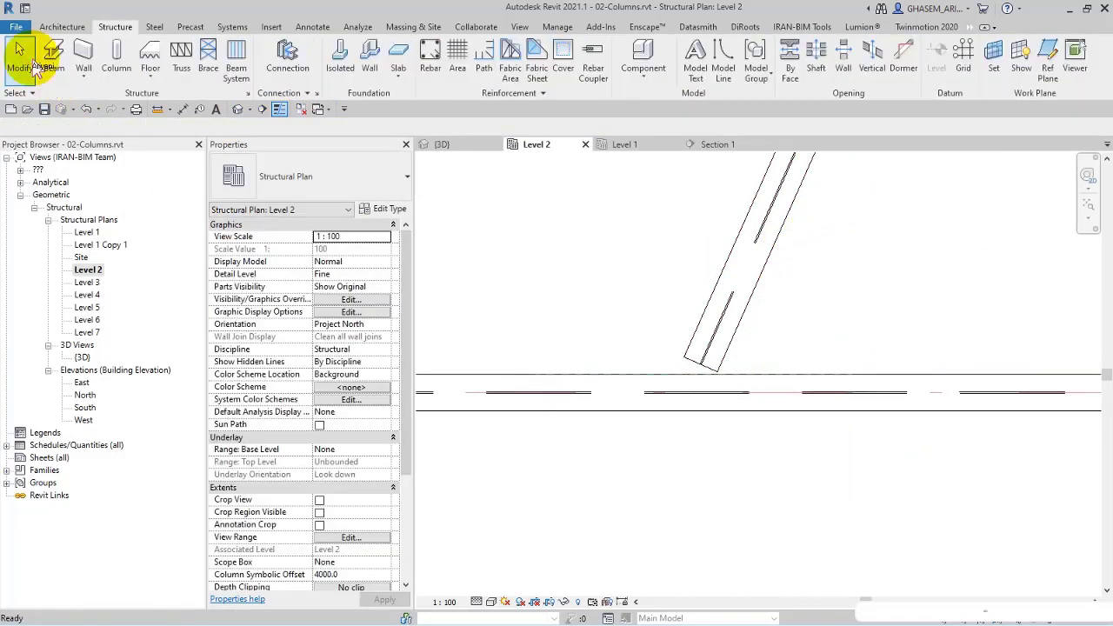
# - Disallow Join on the diagonal beam's lower end so it stops joining the bottom beam
pyautogui.click(700, 376)
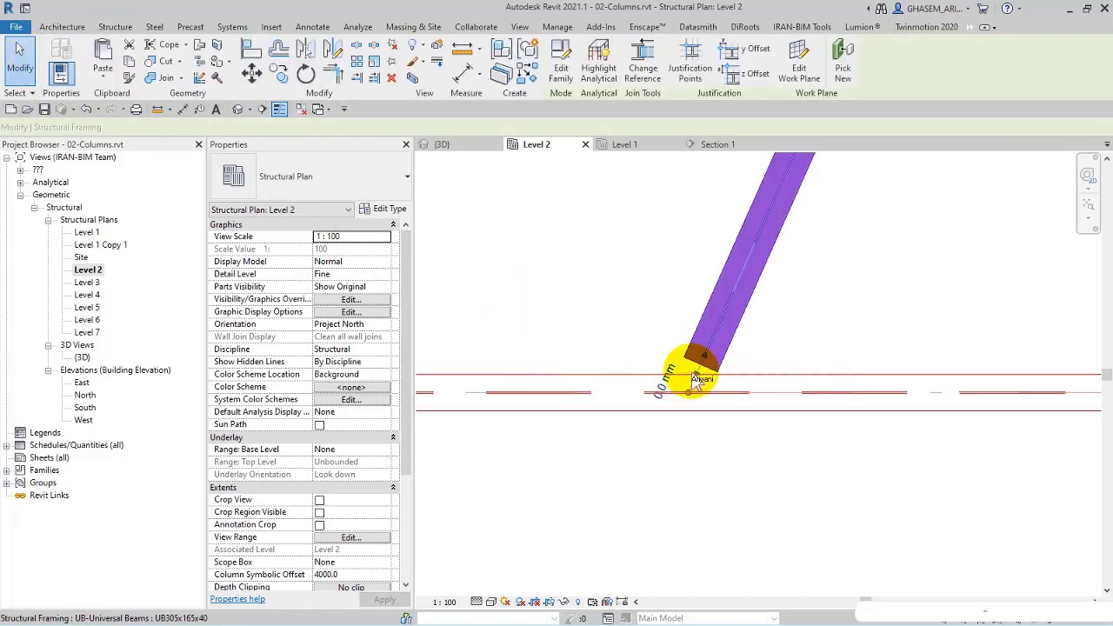
pyautogui.click(695, 408)
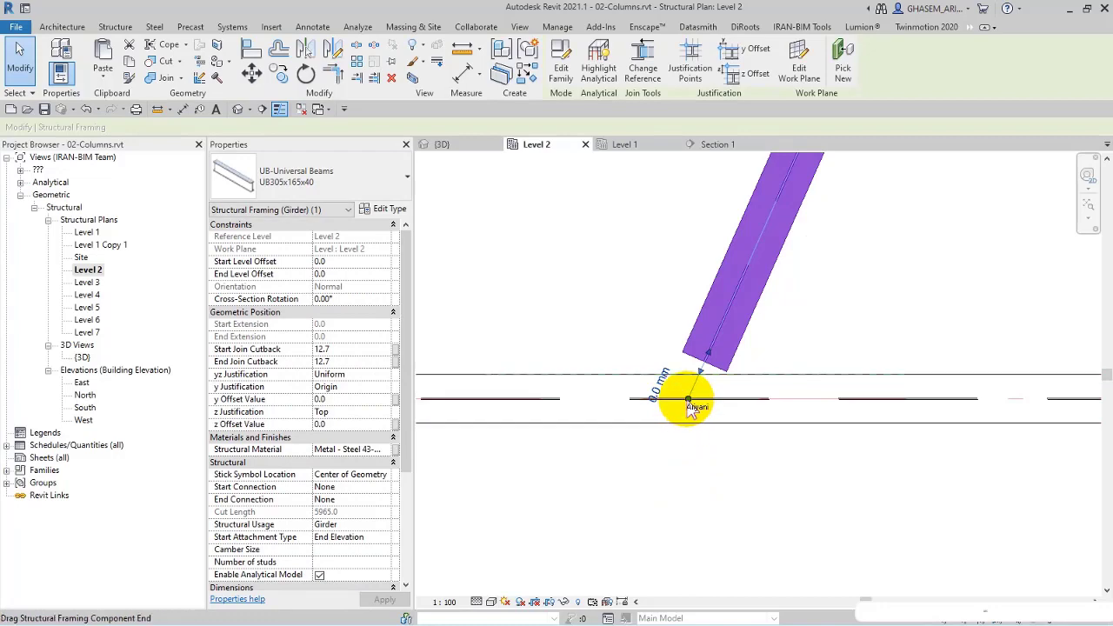
pyautogui.rightClick(685, 396)
pyautogui.click(731, 136)
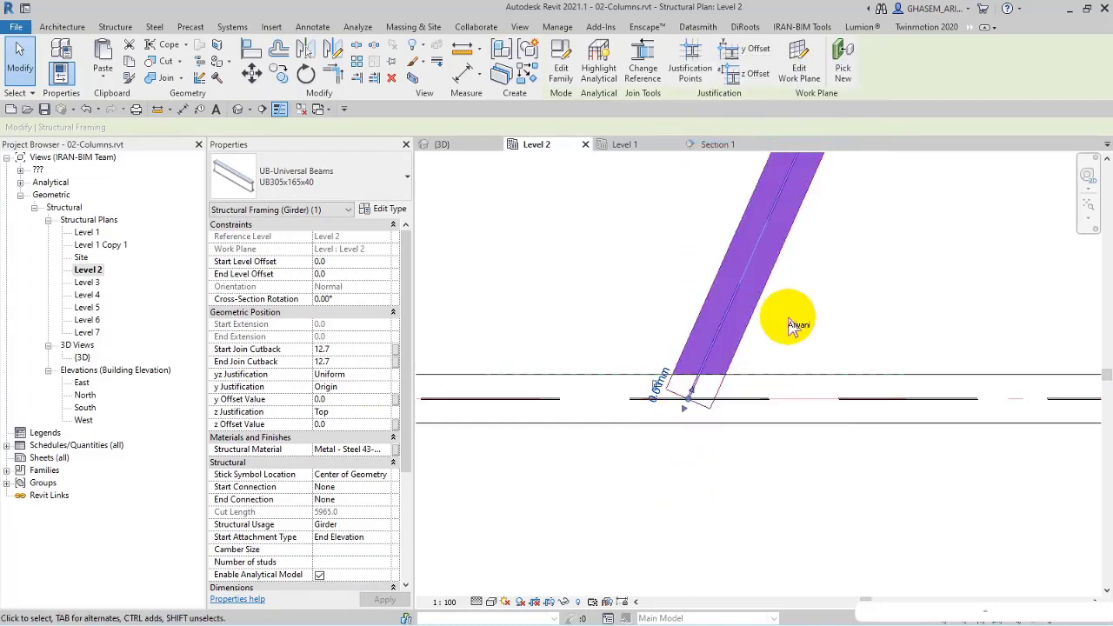
pyautogui.click(725, 492)
# - Cut the diagonal beam's lower end flat with the new reference plane using Cut Geometry
pyautogui.click(724, 366)
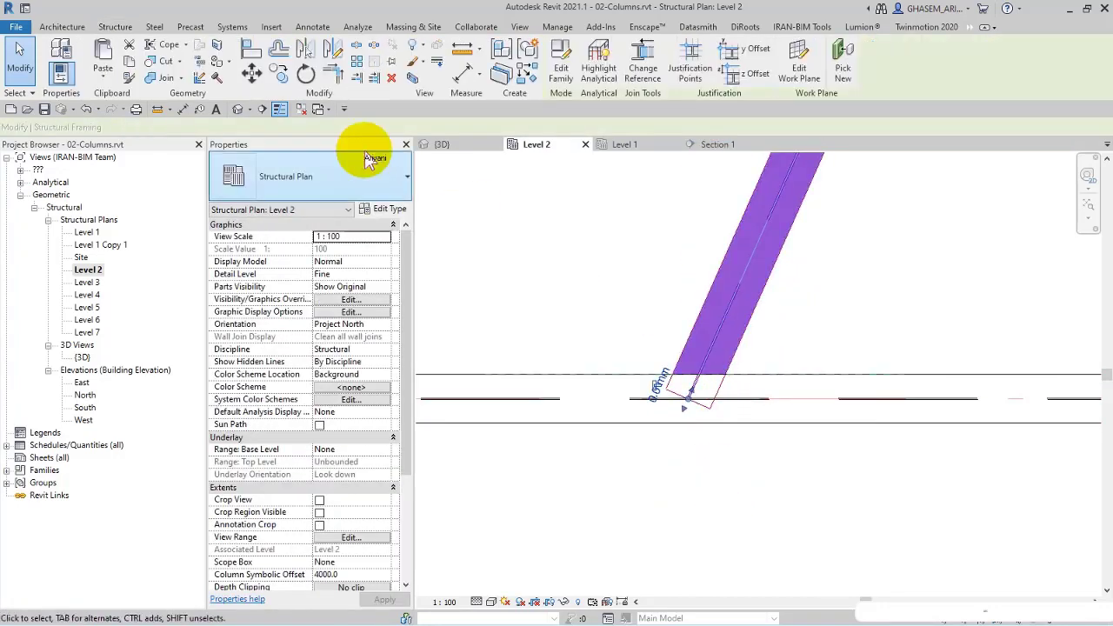
pyautogui.click(162, 47)
pyautogui.click(729, 341)
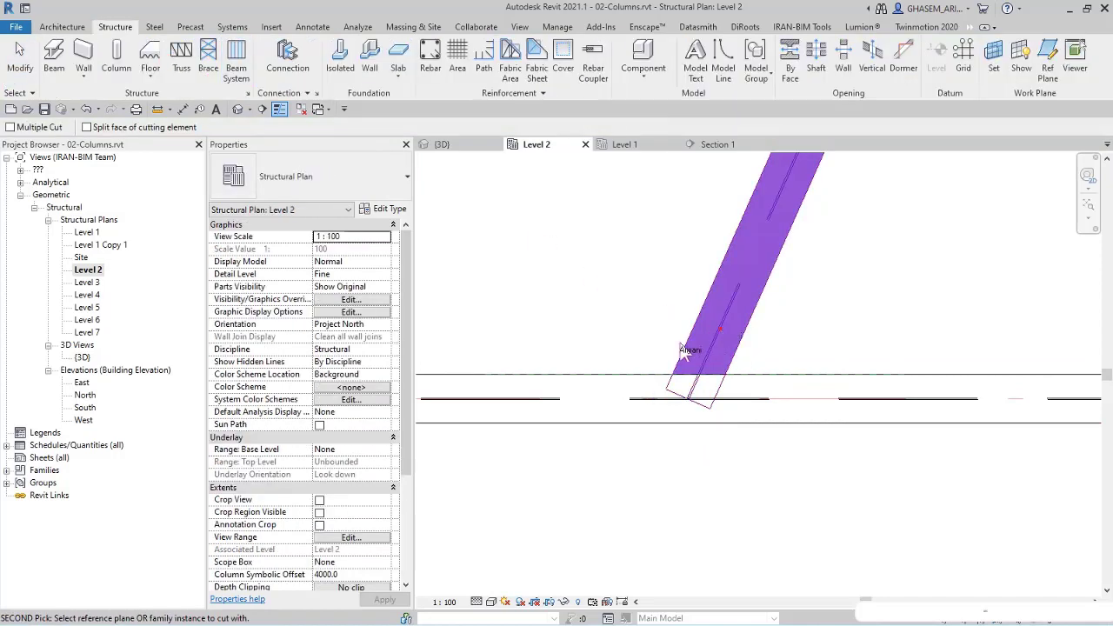
pyautogui.click(648, 383)
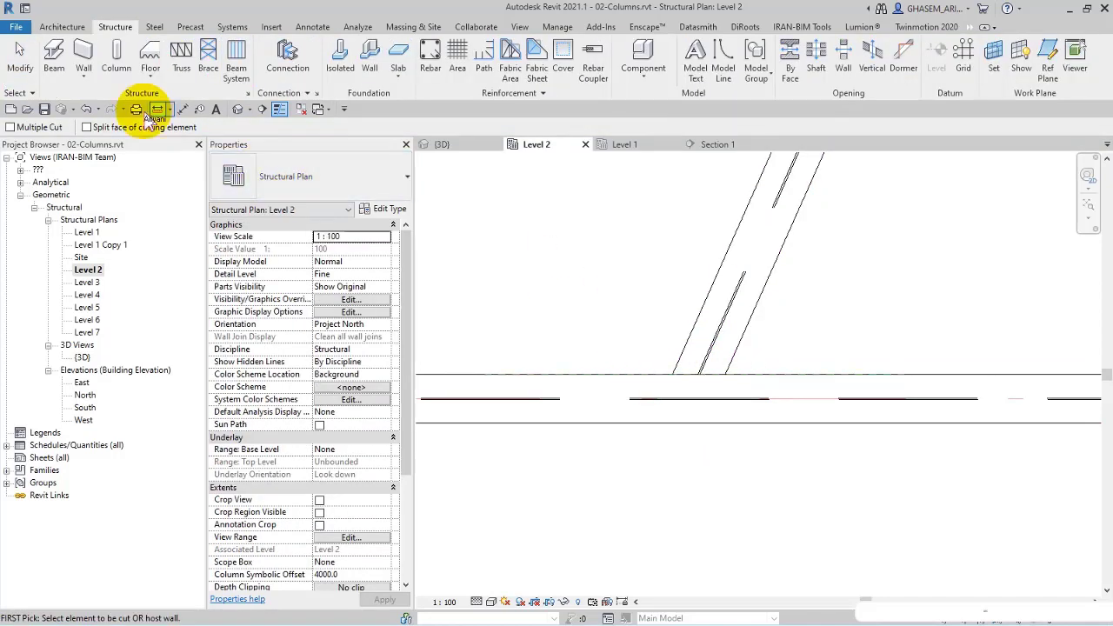
pyautogui.click(696, 341)
pyautogui.click(800, 343)
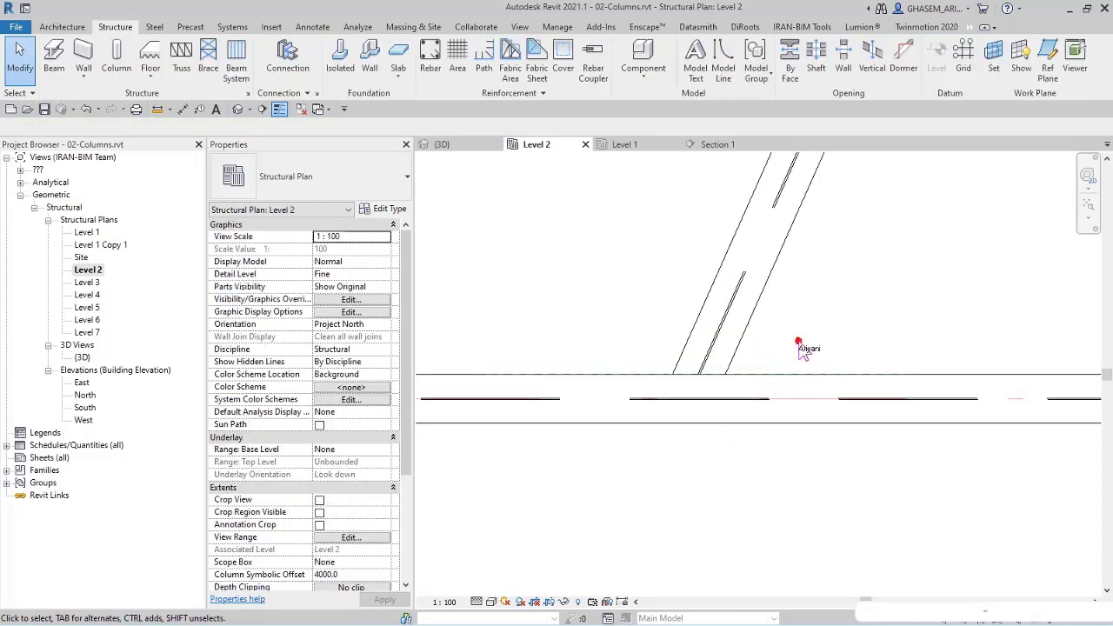